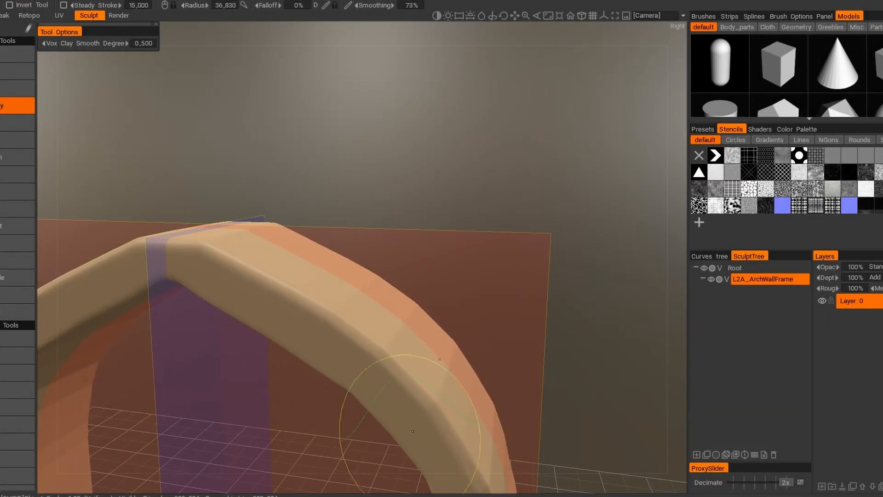
- Set the smoothing strength to 100% and smooth the faceted edges around the arch frame's curved top
left_click_drag(276, 276, 391, 271, "alt")
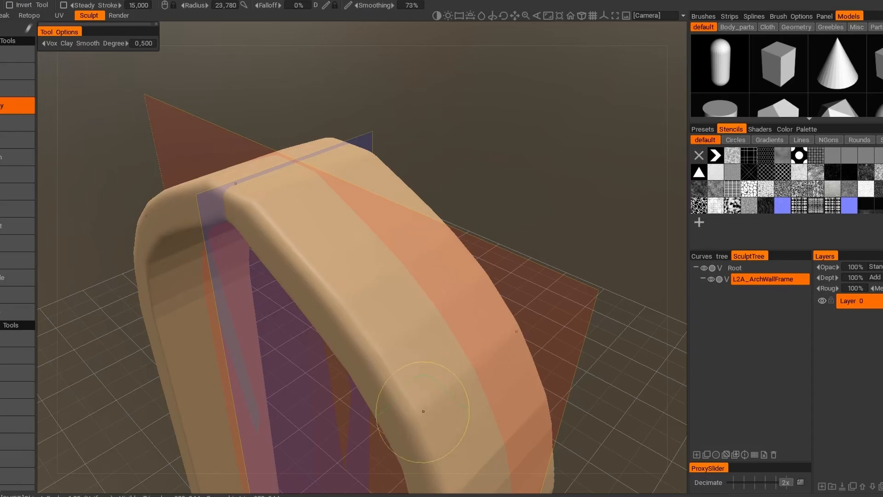
left_click_drag(425, 415, 411, 313, "alt")
mouse_move(418, 411)
left_mouse_down("alt")
mouse_move(395, 281)
mouse_move(361, 195)
left_mouse_up("alt")
right_click_drag(252, 105, 253, 93, "shift")
left_click_drag(253, 93, 304, 126, "shift")
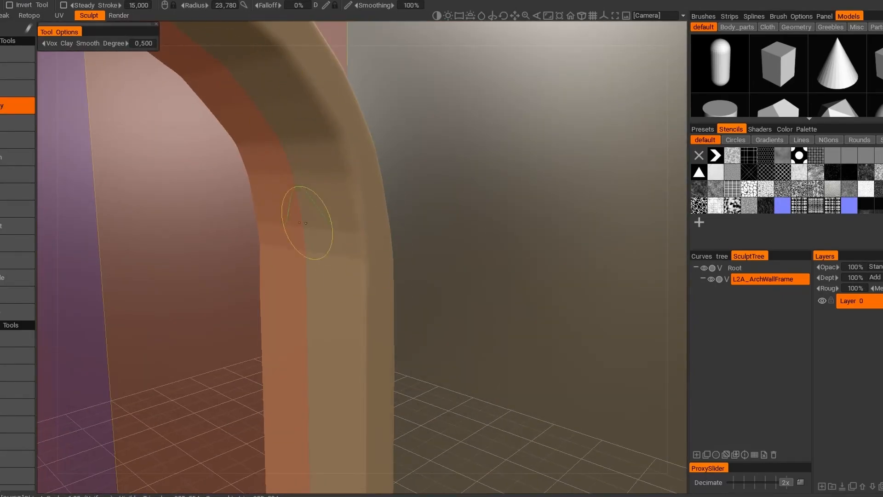
middle_click_drag(211, 27, 248, 77, "alt")
left_click_drag(431, 333, 463, 120, "alt")
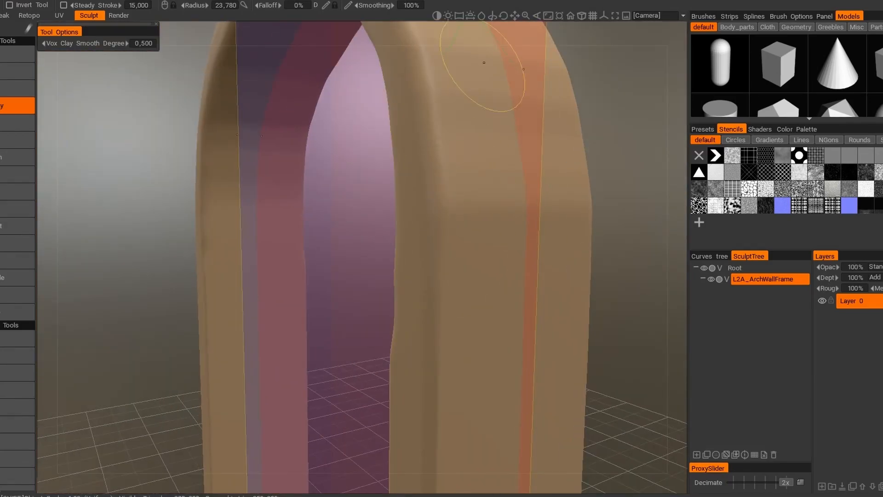
- Set the smoothing strength to 81% and soften the vertical edges of the right leg down to its base block
middle_click_drag(463, 121, 441, 230, "alt")
left_click_drag(405, 152, 414, 322, "alt")
left_click_drag(402, 276, 431, 422, "alt")
left_click_drag(455, 362, 402, 206, "alt")
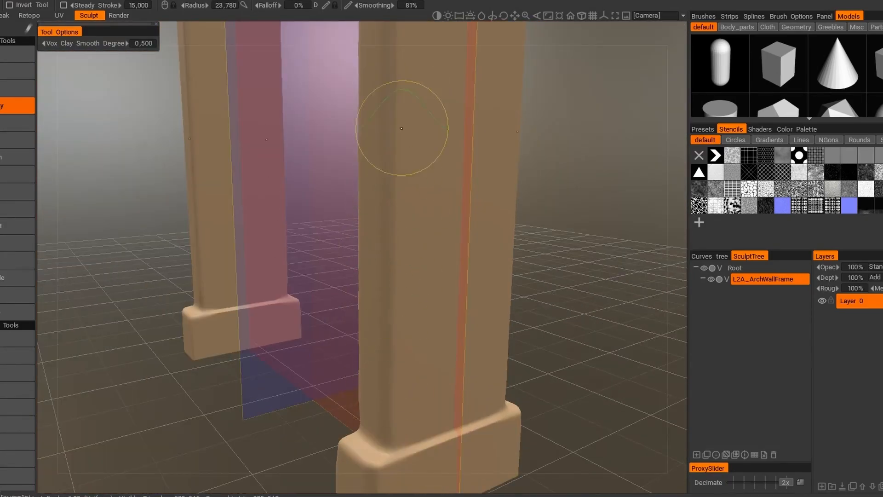
middle_click_drag(402, 207, 395, 117, "alt")
left_click_drag(362, 375, 394, 338, "alt")
middle_click_drag(397, 258, 401, 385, "alt")
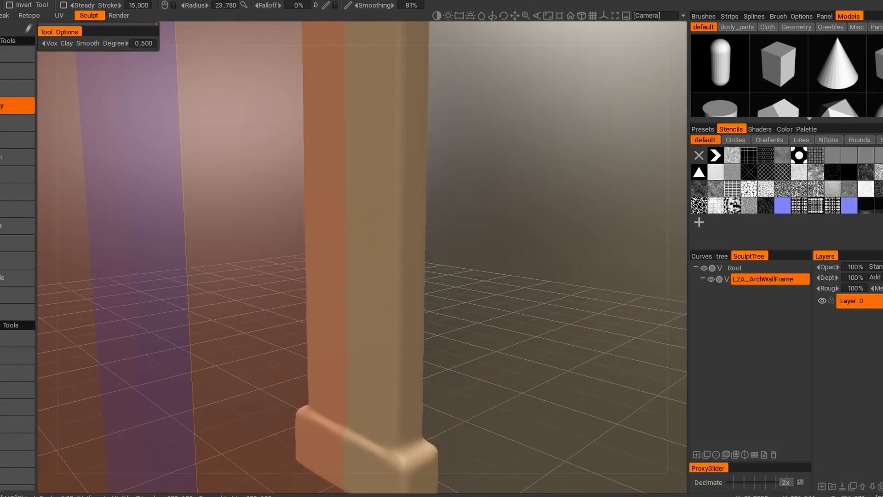
- Smooth the upper part of the right leg where it runs into the arch's curve
middle_click_drag(391, 184, 400, 391, "alt")
middle_click_drag(377, 151, 406, 269, "alt")
left_click_drag(406, 270, 426, 238, "shift")
right_click_drag(425, 238, 350, 276, "alt")
left_click_drag(350, 276, 442, 258, "alt")
right_click_drag(441, 258, 480, 383, "alt")
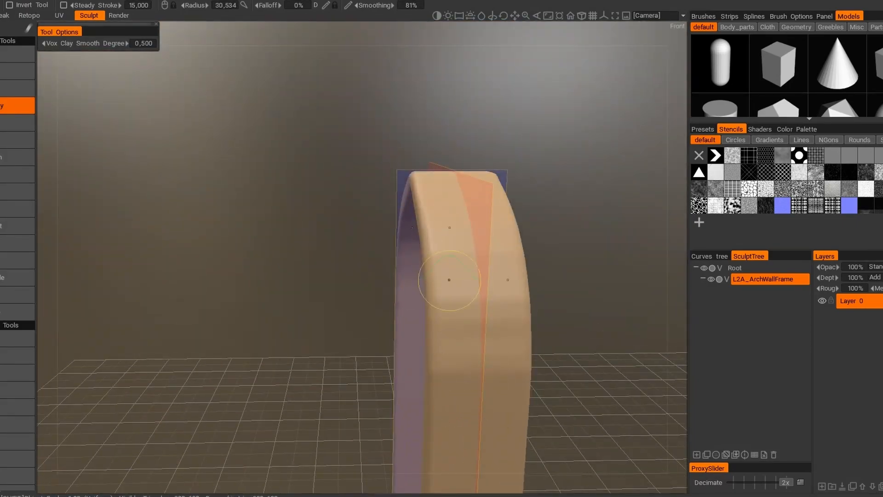
- Raise the smoothing strength to 100% and even out the arch's outer surface and curve with a larger brush
left_click_drag(428, 221, 569, 172, "alt")
middle_click_drag(552, 276, 497, 115, "alt")
right_click_drag(497, 207, 387, 184, "alt")
left_click_drag(285, 197, 368, 211, "alt")
right_click_drag(322, 138, 352, 202, "alt")
mouse_move(404, 334)
left_mouse_down("shift")
mouse_move(398, 371)
mouse_move(497, 350)
left_mouse_up("shift")
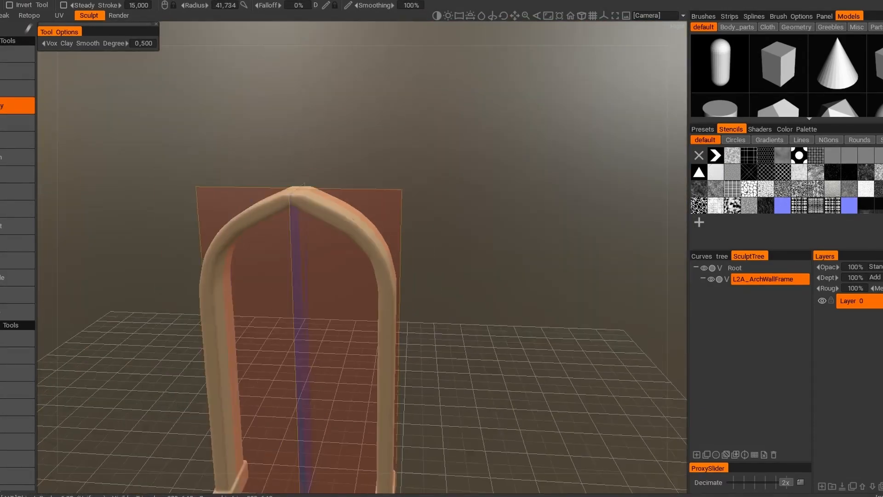
middle_click_drag(414, 276, 469, 248, "alt")
right_click_drag(414, 207, 470, 258, "alt")
- Resample the arch frame to 1500000 polygons
left_click(17, 261)
scroll(17, 322, "down", 10)
left_click(18, 408)
left_click(421, 256)
type("1500000")
key("Return")
left_click(294, 295)
- Scrape the right leg's front face flat at the shoulder with the Soft Scrape option and a radius of about 9
scroll(18, 256, "up", 5)
scroll(17, 256, "up", 5)
middle_click_drag(506, 230, 400, 303, "alt")
right_click_drag(404, 285, 460, 340, "alt")
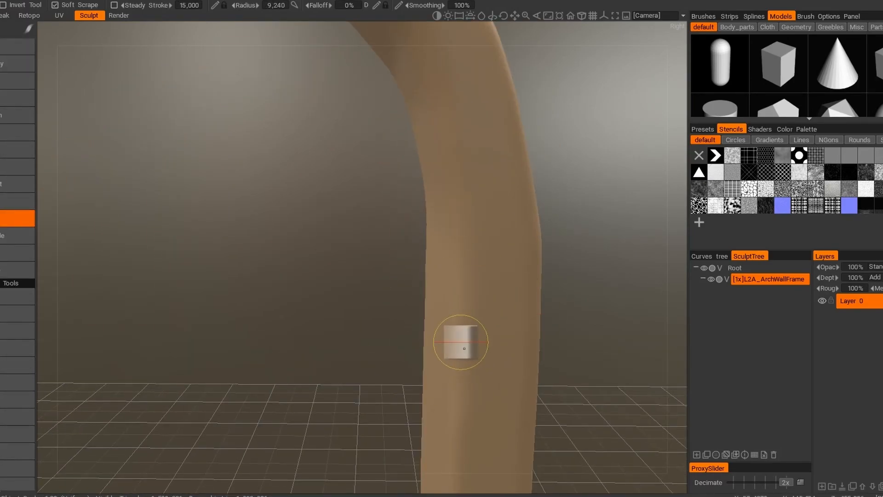
left_click_drag(462, 342, 405, 322, "alt")
right_click_drag(359, 248, 377, 272, "alt")
mouse_move(376, 272)
left_mouse_down()
mouse_move(381, 250)
mouse_move(320, 133)
left_mouse_up()
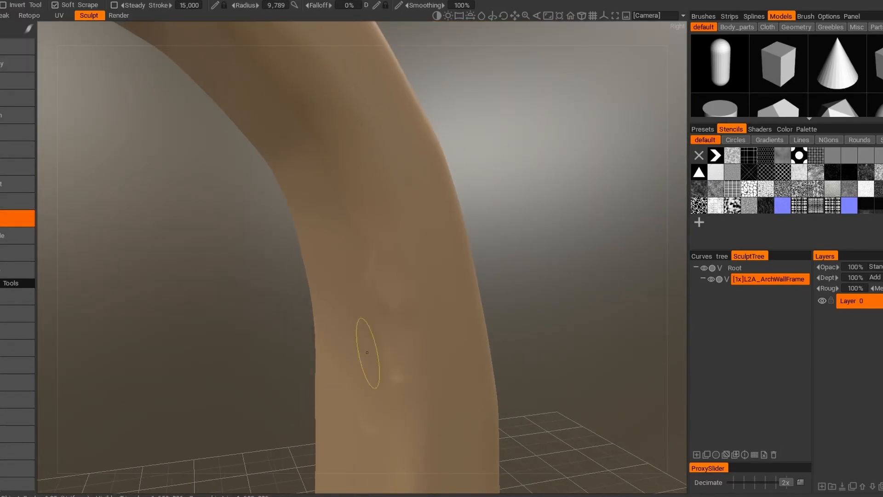
- Scrape the inner edge along the arch's right curve between the shoulder and the apex
right_click_drag(335, 65, 294, 32, "alt")
middle_click_drag(312, 69, 466, 191, "alt")
right_click_drag(467, 191, 511, 234, "alt")
left_click_drag(564, 359, 572, 345)
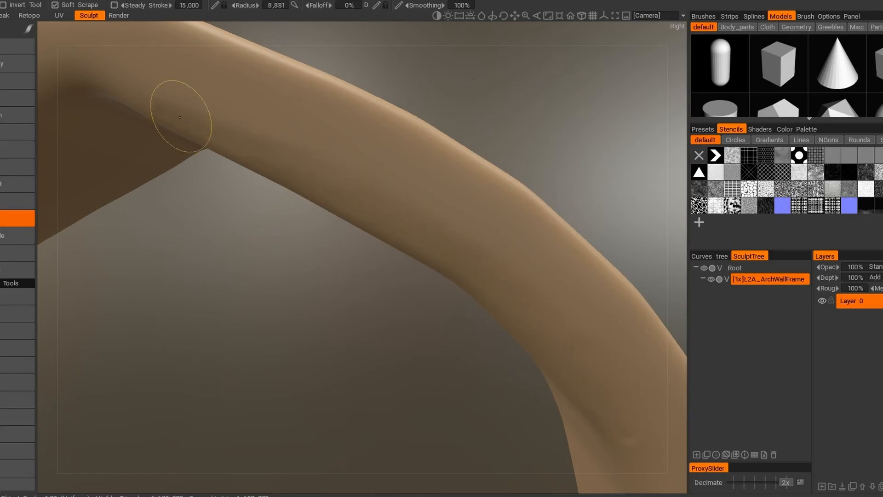
left_click_drag(437, 221, 391, 239, "alt")
right_click_drag(391, 239, 340, 184, "alt")
right_click_drag(340, 106, 380, 138, "alt")
left_click_drag(381, 133, 547, 266)
- Scrape the front edge of the arch's right side near the apex with a radius of about 12
mouse_move(493, 229)
left_mouse_down("alt")
mouse_move(612, 239)
mouse_move(593, 257)
left_mouse_up("alt")
right_click_drag(443, 327, 458, 326)
mouse_move(444, 326)
left_mouse_down()
mouse_move(559, 150)
mouse_move(524, 161)
left_mouse_up()
middle_click_drag(524, 161, 449, 199, "alt")
mouse_move(350, 264)
left_mouse_down()
mouse_move(511, 156)
mouse_move(607, 180)
left_mouse_up()
middle_click_drag(607, 180, 477, 267, "alt")
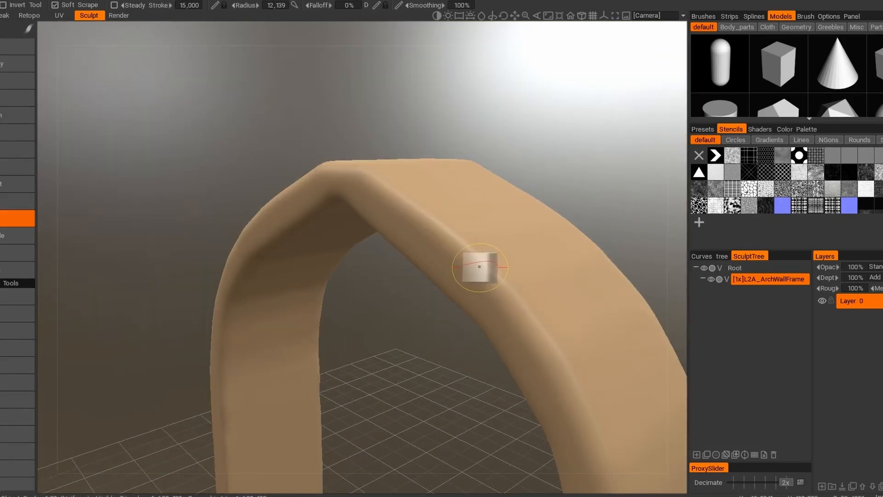
left_click_drag(428, 223, 511, 306)
- Scrape the front and inner edges of the arch's left curve down to the top of the left leg
left_click_drag(511, 305, 585, 280, "alt")
right_click_drag(322, 217, 359, 203, "alt")
middle_click_drag(358, 203, 487, 190, "alt")
left_click_drag(452, 209, 660, 89)
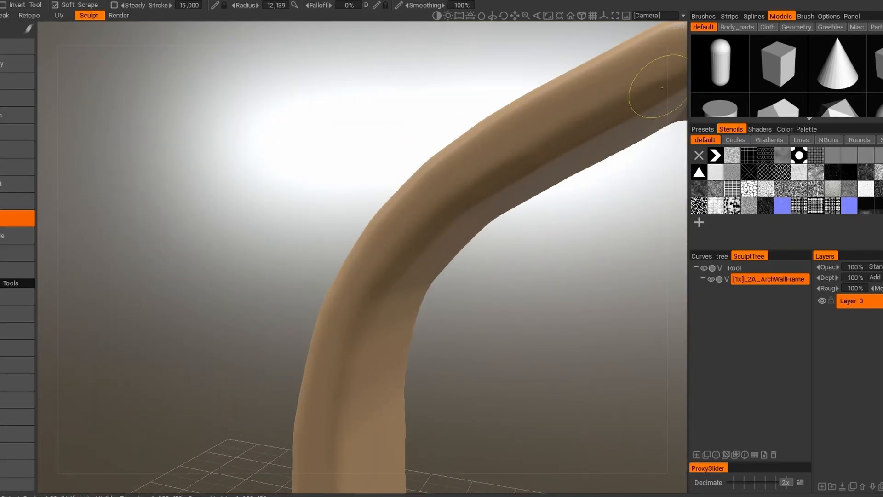
middle_click_drag(661, 89, 514, 115, "alt")
left_click_drag(515, 115, 569, 112)
middle_click_drag(569, 112, 658, 28, "alt")
left_click_drag(318, 194, 308, 336)
- Lower the smoothing strength to 20% and scrape the lower leg's edge with a larger brush
right_click_drag(302, 455, 320, 468, "shift")
right_click_drag(352, 133, 420, 148, "alt")
left_click_drag(421, 148, 322, 161, "alt")
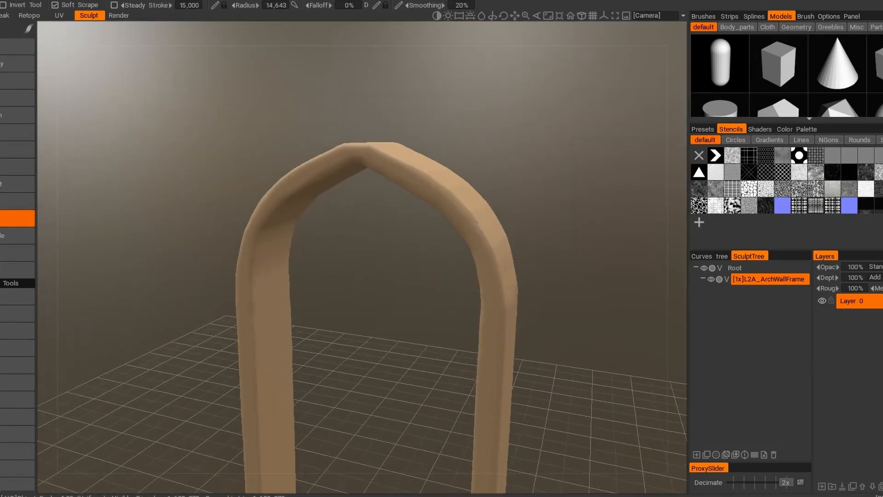
middle_click_drag(350, 258, 363, 92, "alt")
right_click_drag(460, 294, 404, 322, "alt")
left_click_drag(405, 339, 418, 316)
key("bracketright")
left_click_drag(405, 430, 426, 373)
- Scrape the long vertical edges of the legs into flat chamfers with a radius of about 16.6
left_click_drag(446, 317, 322, 295, "alt")
right_click_drag(322, 294, 364, 257, "alt")
left_click_drag(320, 152, 333, 405)
right_click_drag(335, 362, 346, 355, "alt")
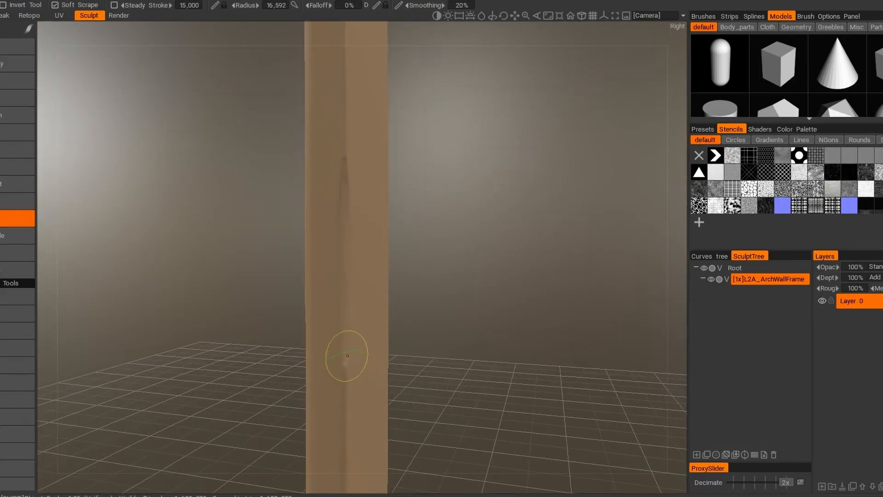
left_click_drag(347, 355, 395, 352, "alt")
right_click_drag(396, 352, 349, 359, "alt")
left_click_drag(350, 359, 405, 354, "alt")
right_click_drag(405, 354, 453, 336, "alt")
left_click_drag(288, 354, 298, 230)
left_click_drag(293, 377, 293, 140)
- Clean up the chamfer along the leg's edge with a scrape radius of about 22.7 and 45% smoothing
left_click_drag(293, 140, 324, 120, "alt")
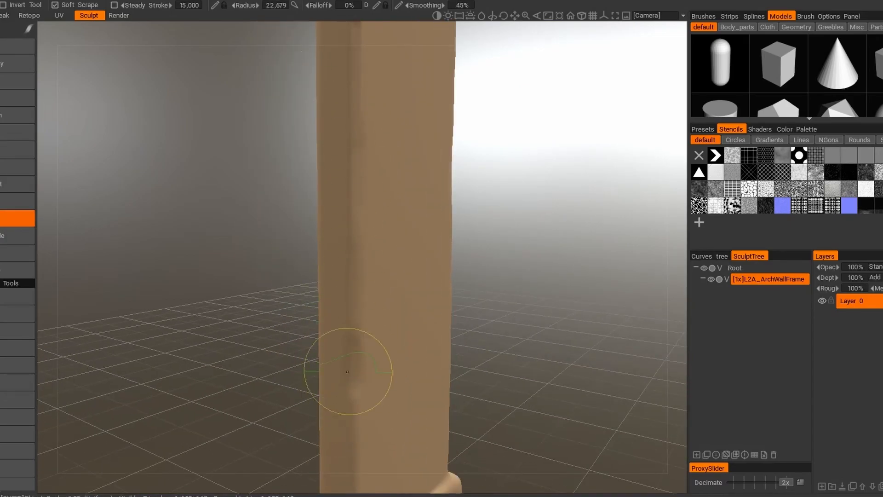
left_click_drag(345, 356, 322, 276, "alt")
right_click_drag(322, 276, 310, 179, "alt")
left_click_drag(309, 180, 305, 85)
mouse_move(305, 85)
left_mouse_down("alt")
mouse_move(391, 119)
mouse_move(295, 138)
left_mouse_up("alt")
right_click_drag(294, 138, 258, 119, "alt")
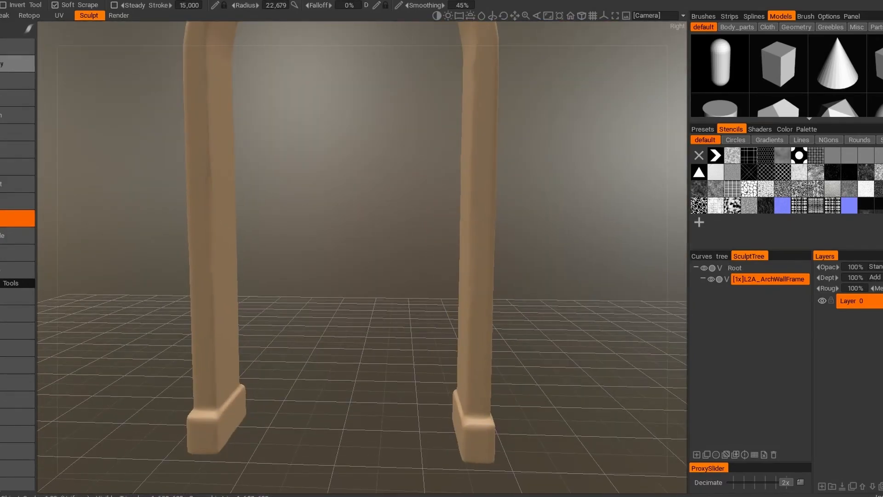
- Switch to the double-sided sculpting brush in spline stroke mode and turn symmetry on
left_click(18, 81)
key("s")
left_click(4, 32)
- Place spline points up the right leg's front face from its base to the shoulder, near the inner edge, radius about 4.7
middle_click_drag(396, 359, 331, 290, "alt")
right_click_drag(332, 290, 457, 401, "alt")
left_click(464, 407)
left_click(474, 123)
middle_click_drag(474, 122, 442, 300, "alt")
left_click(450, 67)
middle_click_drag(450, 67, 461, 362, "alt")
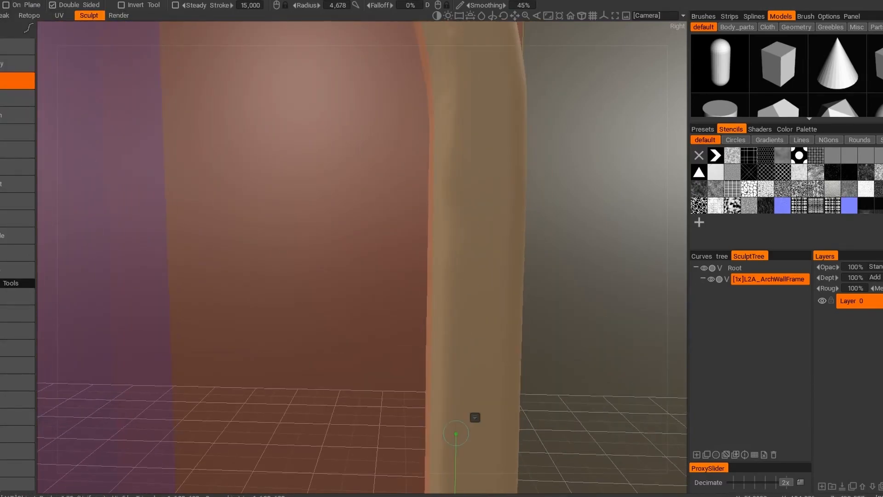
left_click(459, 212)
middle_click_drag(459, 212, 458, 381, "alt")
left_click(452, 169)
middle_click_drag(451, 168, 454, 335, "alt")
- Continue the spline over the right curve to the symmetry plane at the apex and apply it as the first groove
left_click(337, 151)
middle_click_drag(336, 151, 603, 312, "alt")
left_click(467, 226)
left_click(341, 158)
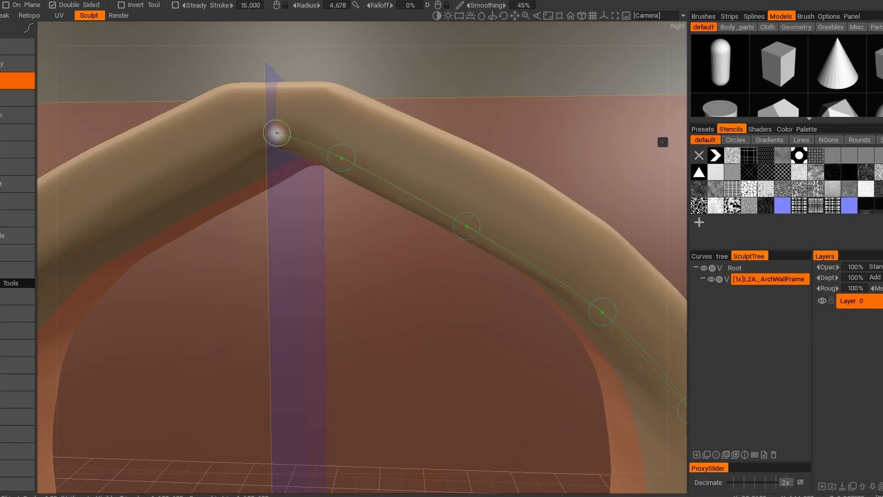
left_click(278, 133)
key("Return")
- Start a second spline beside the first groove, placing points up the right leg from its base, with a radius of about 6
right_click_drag(402, 148, 322, 258, "alt")
middle_click_drag(322, 258, 294, 115, "alt")
right_click_drag(294, 115, 335, 143, "alt")
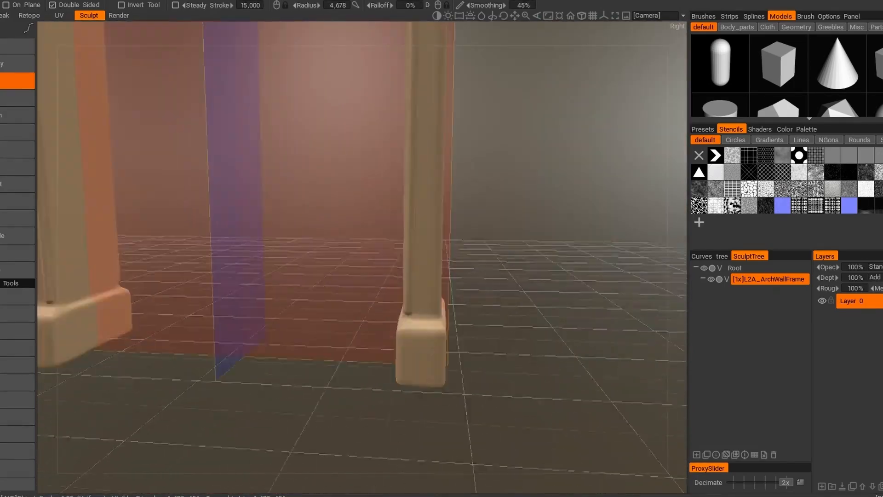
right_click_drag(478, 341, 545, 420, "alt")
left_click(548, 429)
left_click(565, 131)
middle_click_drag(566, 131, 419, 336, "alt")
left_click(416, 154)
middle_click_drag(416, 153, 378, 360, "alt")
left_click(380, 201)
middle_click_drag(380, 201, 390, 456, "alt")
left_click(391, 65)
right_click_drag(390, 65, 373, 186, "alt")
left_click(398, 237)
- Extend the second spline around the arch's curve to the apex and apply it as a parallel groove
left_click(395, 100)
middle_click_drag(395, 100, 399, 322, "alt")
left_click(398, 244)
left_click(383, 166)
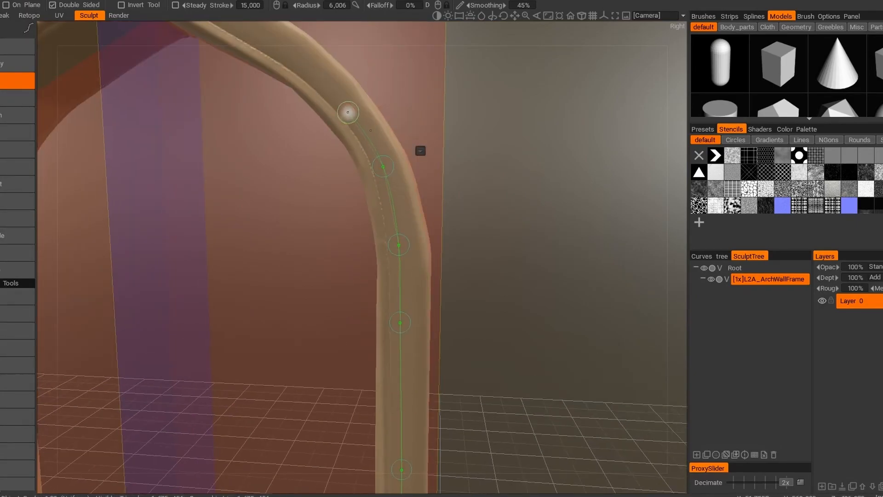
left_click(353, 119)
middle_click_drag(353, 119, 458, 214, "alt")
right_click_drag(458, 214, 540, 218, "alt")
left_click(428, 99)
middle_click_drag(427, 99, 536, 270, "alt")
left_click(422, 203)
left_click(312, 141)
left_click(231, 119)
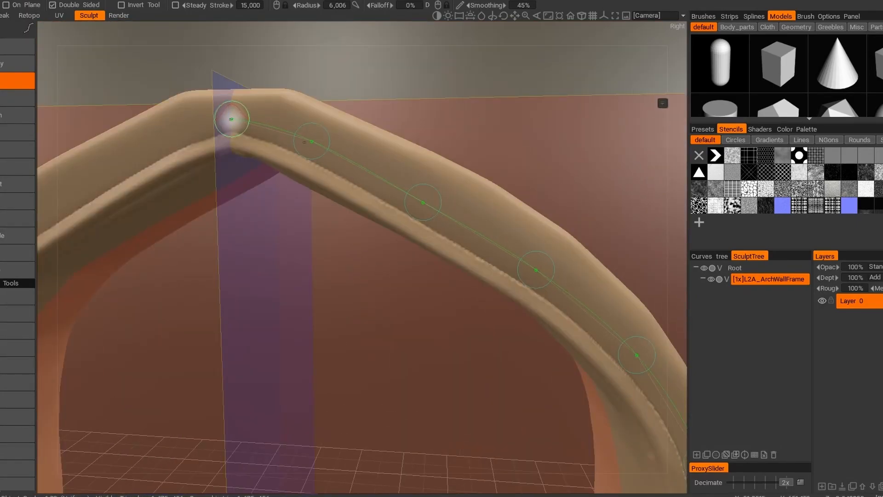
key("Return")
- Start a third spline up the leg's inner face near the front edge, with a radius of about 5
right_click_drag(232, 119, 184, 322, "alt")
middle_click_drag(184, 322, 199, 143, "alt")
left_click_drag(199, 142, 317, 184, "alt")
right_click_drag(318, 184, 358, 294, "alt")
middle_click_drag(359, 294, 395, 258, "alt")
right_click_drag(395, 257, 505, 400, "alt")
middle_click_drag(519, 227, 463, 237, "alt")
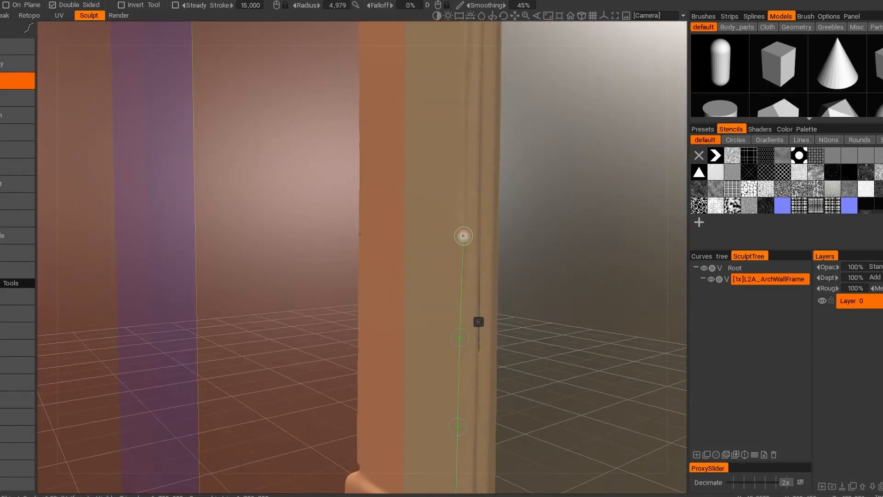
middle_click_drag(460, 129, 443, 249, "alt")
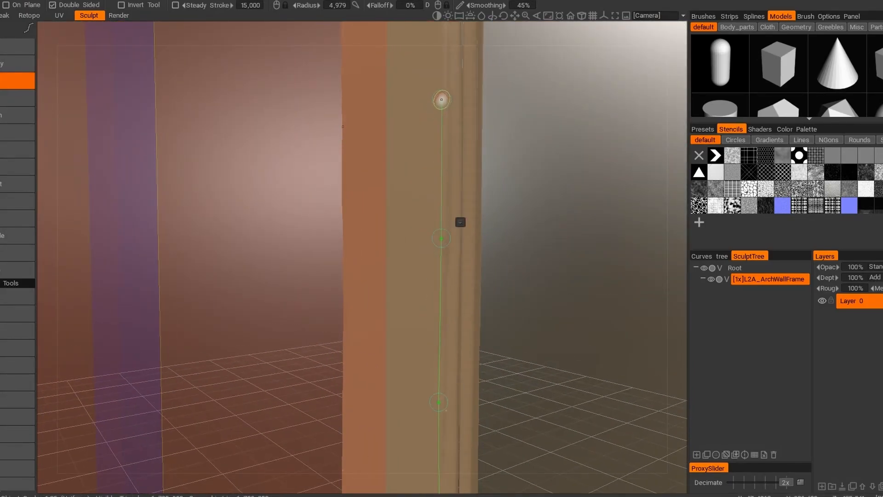
left_click(440, 100)
middle_click_drag(440, 100, 432, 265, "alt")
left_click(428, 141)
middle_click_drag(428, 142, 413, 244, "alt")
- Carry the third spline along the underside of the arch to the apex and apply the groove
left_click(400, 147)
middle_click_drag(400, 148, 394, 225, "alt")
left_click(340, 173)
left_click_drag(341, 173, 529, 368, "alt")
left_click(416, 227)
left_click(351, 162)
left_click(270, 98)
key("Return")
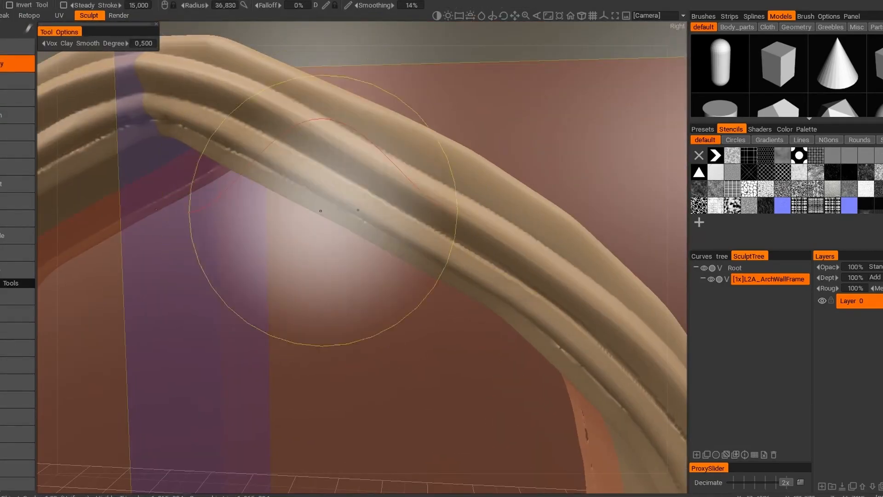
- Smooth the carved grooves from the arch's right curve down the leg to its base block
middle_click_drag(553, 248, 375, 182, "alt")
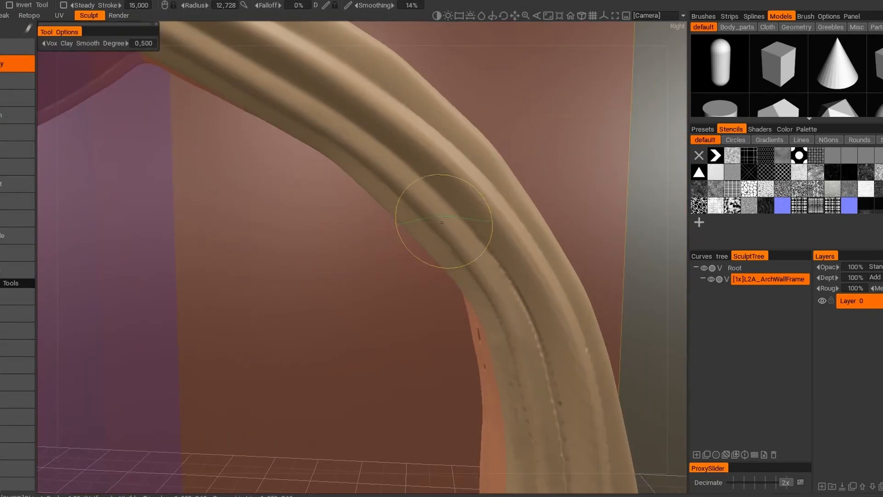
middle_click_drag(534, 407, 505, 252, "alt")
left_click_drag(514, 289, 476, 460, "shift")
middle_click_drag(476, 460, 430, 269, "alt")
mouse_move(430, 269)
left_mouse_down("shift")
mouse_move(414, 378)
mouse_move(439, 453)
left_mouse_up("shift")
middle_click_drag(439, 453, 450, 261, "alt")
left_click_drag(449, 260, 444, 453, "shift")
middle_click_drag(444, 454, 484, 186, "alt")
mouse_move(484, 186)
left_mouse_down("shift")
mouse_move(440, 398)
mouse_move(471, 405)
left_mouse_up("shift")
middle_click_drag(472, 404, 509, 297, "alt")
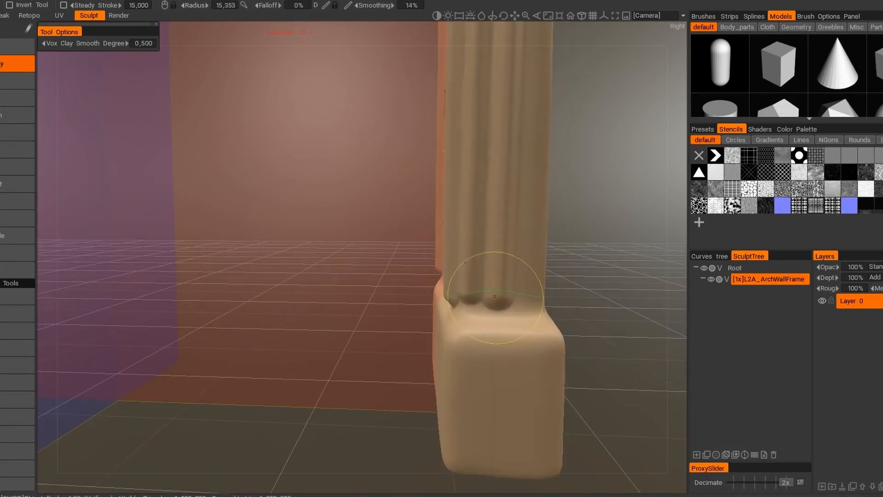
- Smooth the groove ends above the right leg's base and the groove along the leg's inner face
left_click_drag(509, 297, 505, 199, "shift")
left_click_drag(505, 199, 603, 271, "alt")
middle_click_drag(602, 272, 415, 326, "alt")
left_click_drag(397, 389, 402, 211, "shift")
middle_click_drag(402, 211, 422, 359, "alt")
left_click_drag(422, 359, 420, 173, "shift")
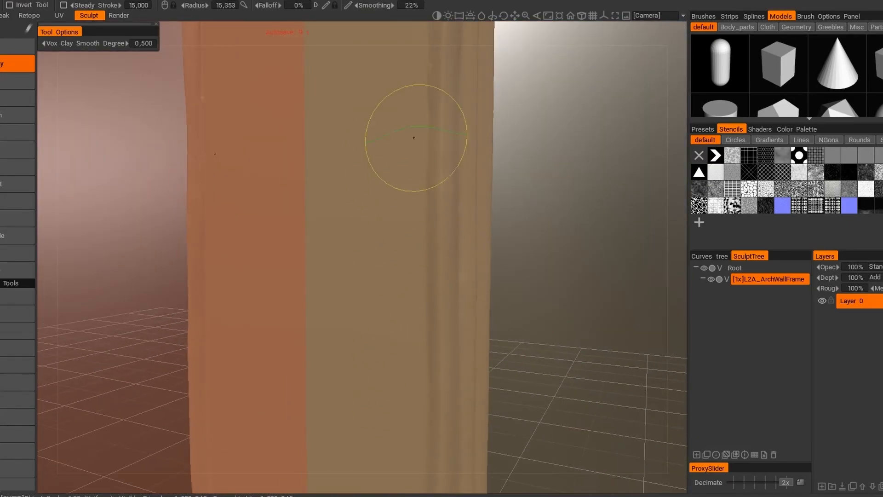
middle_click_drag(420, 174, 391, 332, "alt")
left_click_drag(391, 332, 388, 69, "shift")
middle_click_drag(388, 69, 373, 257, "alt")
- Choose a sculpting brush and the brick stencil, projected from the camera with a 5% preview
middle_click_drag(373, 138, 476, 329, "alt")
right_click_drag(476, 328, 391, 230, "alt")
left_click_drag(391, 230, 359, 258, "alt")
right_click_drag(359, 258, 380, 165, "alt")
mouse_move(380, 166)
left_mouse_down("alt")
mouse_move(382, 203)
mouse_move(378, 165)
left_mouse_up("alt")
right_click_drag(378, 248, 396, 175, "alt")
left_click_drag(395, 175, 425, 184, "alt")
left_click(17, 115)
left_click_drag(391, 249, 442, 239, "alt")
right_click_drag(442, 240, 441, 194, "alt")
left_click(732, 189)
left_click(264, 44)
left_click(257, 60)
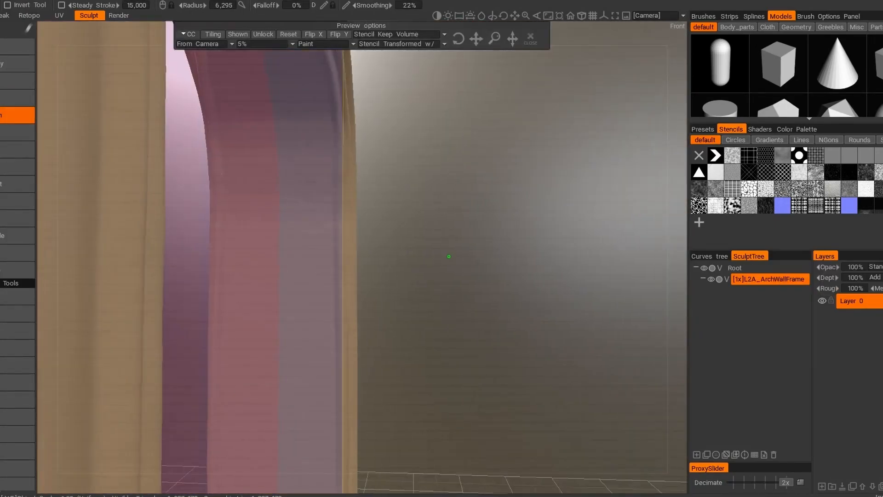
- Align the view with the leg's inner face and scale the brick stencil down to small bricks
left_click_drag(442, 243, 529, 230, "alt")
left_click(656, 16)
left_click(603, 78)
left_click(656, 16)
left_click(603, 69)
right_click_drag(396, 184, 405, 43, "alt")
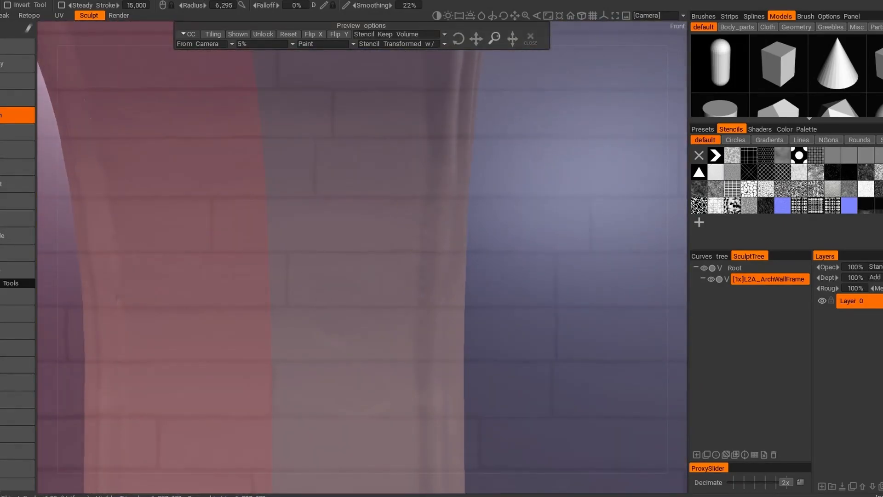
left_click_drag(494, 38, 460, 101)
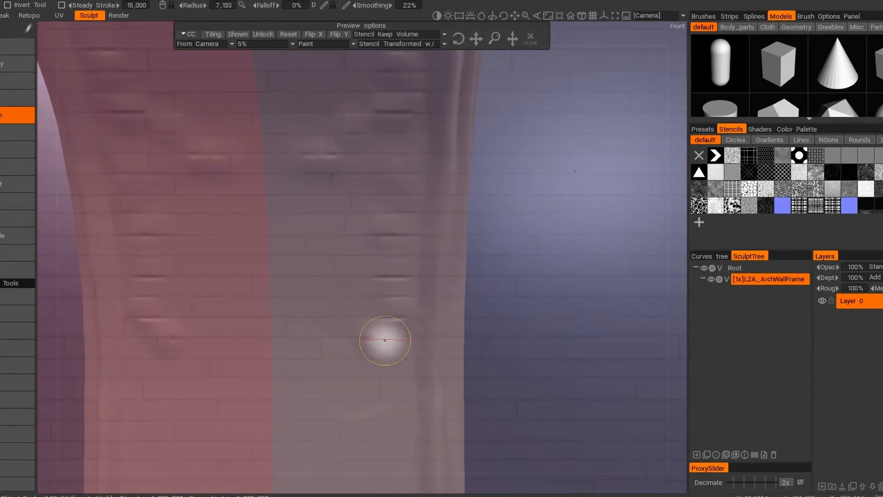
- Sculpt the brick pattern along the inner face of the arch and down the leg with a radius of about 7
left_click_drag(377, 332, 425, 290, "alt")
middle_click_drag(425, 289, 435, 46, "alt")
mouse_move(397, 378)
left_mouse_down()
mouse_move(375, 321)
mouse_move(392, 241)
left_mouse_up()
middle_click_drag(392, 241, 379, 132, "alt")
mouse_move(374, 244)
left_mouse_down()
mouse_move(396, 313)
mouse_move(391, 430)
mouse_move(385, 409)
left_mouse_up()
middle_click_drag(385, 410, 361, 193, "alt")
mouse_move(361, 193)
left_mouse_down()
mouse_move(382, 302)
mouse_move(381, 451)
left_mouse_up()
middle_click_drag(380, 451, 362, 237, "alt")
left_click_drag(362, 237, 358, 446)
middle_click_drag(359, 447, 349, 223, "alt")
mouse_move(349, 223)
left_mouse_down()
mouse_move(332, 386)
mouse_move(338, 414)
left_mouse_up()
middle_click_drag(338, 414, 349, 184, "alt")
mouse_move(349, 184)
left_mouse_down()
mouse_move(365, 392)
mouse_move(342, 420)
left_mouse_up()
middle_click_drag(343, 421, 351, 228, "alt")
mouse_move(352, 228)
left_mouse_down()
mouse_move(359, 261)
mouse_move(347, 391)
left_mouse_up()
middle_click_drag(347, 391, 357, 223, "alt")
mouse_move(357, 223)
left_mouse_down()
mouse_move(357, 336)
mouse_move(284, 418)
mouse_move(319, 349)
mouse_move(391, 355)
left_mouse_up()
middle_click_drag(391, 230, 391, 420, "alt")
- Scrape the base block's front corner and upper edge with Soft Scrape at a radius of about 5
left_click(662, 15)
left_click(561, 116)
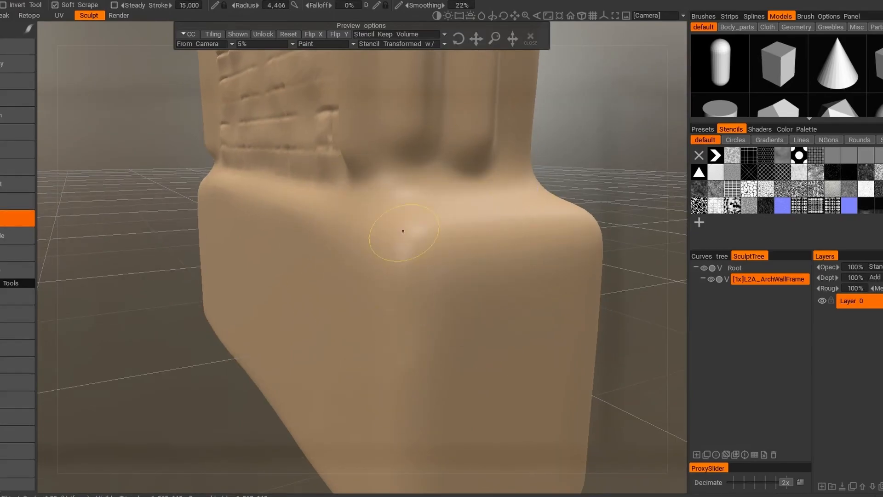
mouse_move(499, 225)
left_mouse_down()
mouse_move(410, 276)
mouse_move(369, 241)
left_mouse_up()
mouse_move(475, 249)
left_mouse_down()
mouse_move(392, 330)
mouse_move(230, 322)
left_mouse_up()
left_click_drag(375, 317, 428, 152)
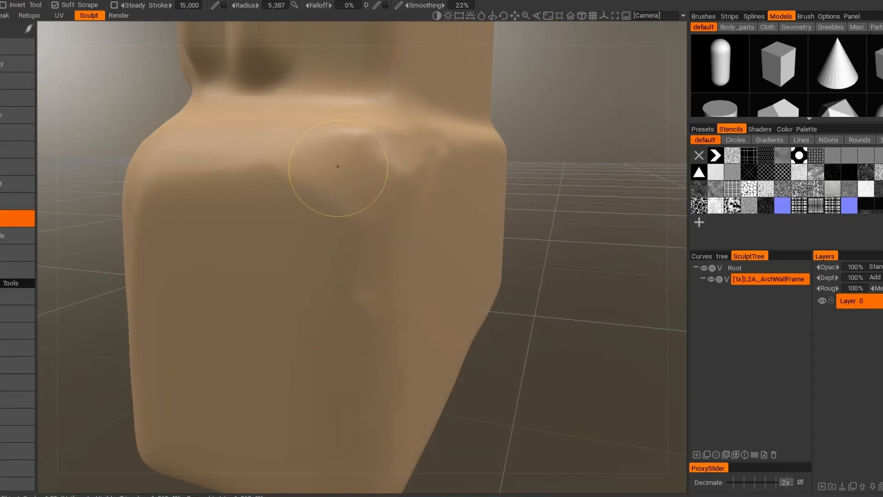
left_click_drag(312, 317, 538, 301)
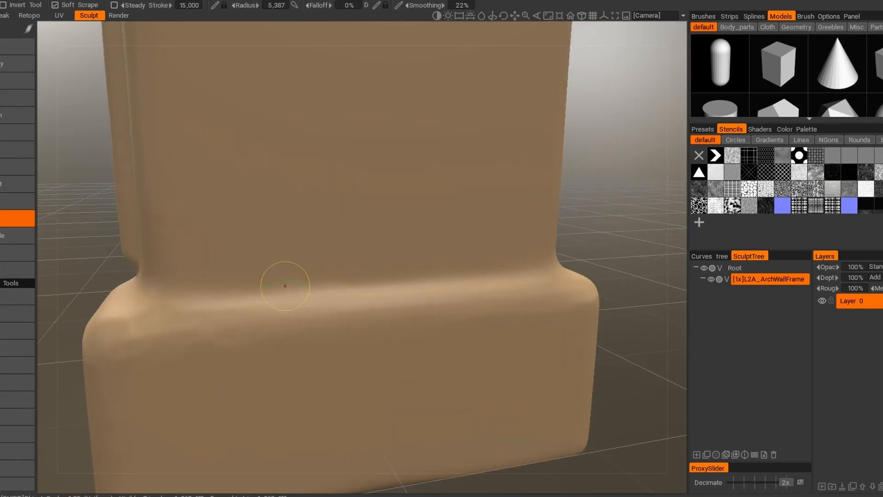
- Scrape and smooth the base block's upper edge along its broad, brick-free side
left_click_drag(343, 267, 368, 278, "alt")
left_click_drag(373, 237, 432, 235)
mouse_move(354, 262)
left_mouse_down("alt")
mouse_move(270, 274)
mouse_move(252, 303)
mouse_move(260, 454)
mouse_move(162, 276)
mouse_move(233, 433)
left_mouse_up("alt")
left_click_drag(233, 432, 251, 442, "alt")
middle_click_drag(251, 441, 360, 323, "alt")
left_click_drag(360, 324, 352, 215, "shift")
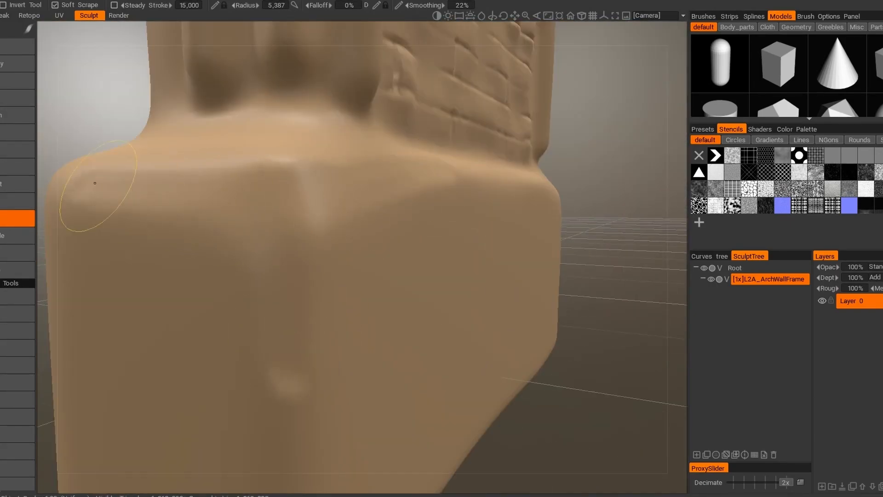
- Scrape the corner between the grooved front and the brick side of the base block, bevelling its upper edges
left_click_drag(276, 239, 310, 282)
left_click_drag(310, 184, 207, 239)
mouse_move(416, 197)
left_mouse_down("alt")
mouse_move(268, 284)
mouse_move(255, 437)
mouse_move(298, 419)
left_mouse_up("alt")
middle_click_drag(297, 419, 337, 397, "alt")
mouse_move(297, 172)
left_mouse_down()
mouse_move(396, 138)
mouse_move(469, 236)
mouse_move(302, 207)
mouse_move(327, 267)
mouse_move(481, 258)
mouse_move(184, 322)
left_mouse_up()
mouse_move(184, 322)
left_mouse_down()
mouse_move(267, 326)
mouse_move(286, 335)
mouse_move(291, 394)
mouse_move(434, 477)
left_mouse_up()
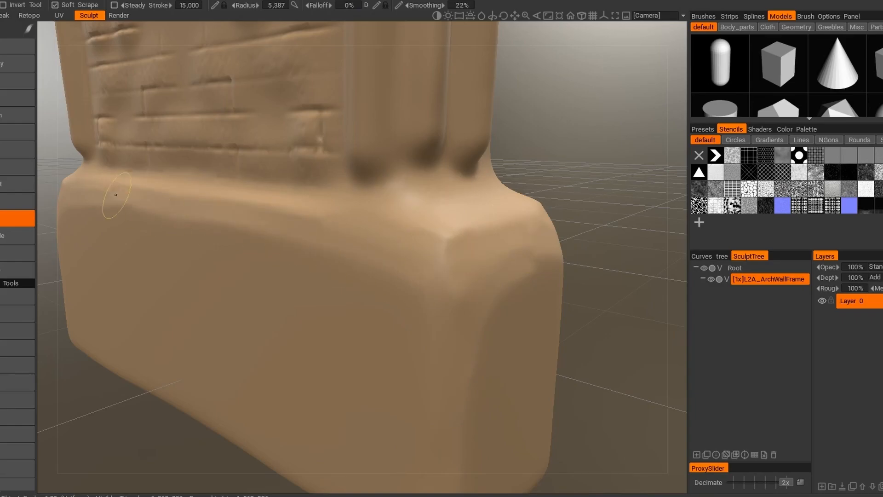
- Scrape the vertical front corner of the base block below its bevelled upper edge
right_click_drag(471, 310, 404, 354, "alt")
mouse_move(405, 354)
left_mouse_down("alt")
mouse_move(428, 258)
mouse_move(520, 257)
left_mouse_up("alt")
left_click_drag(520, 258, 519, 274)
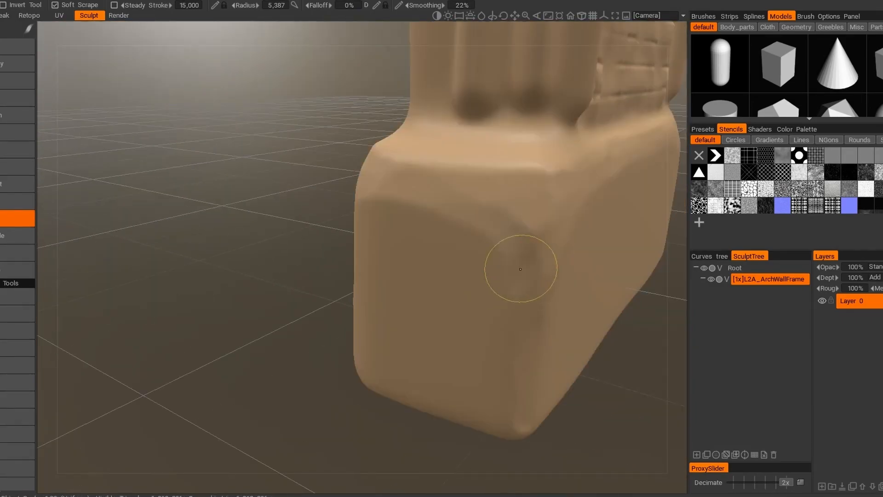
left_click_drag(378, 250, 494, 186, "alt")
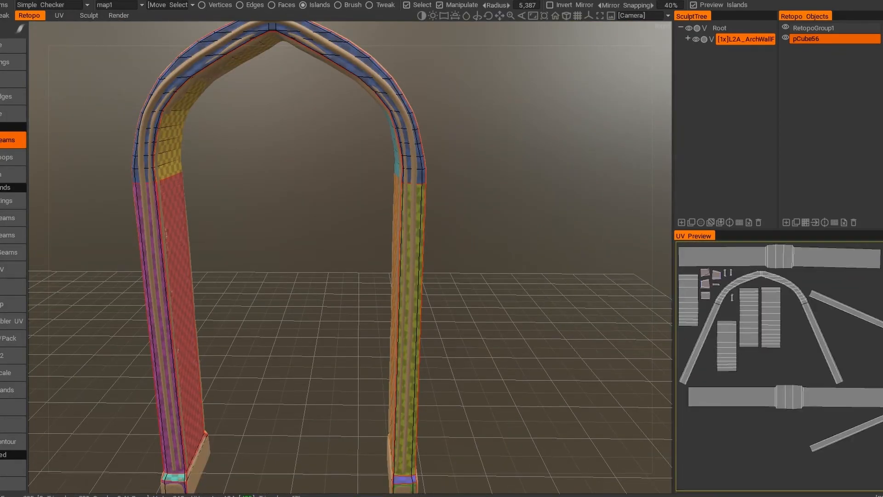
- Unwrap the UV islands of the arch's retopo mesh
left_click(13, 286)
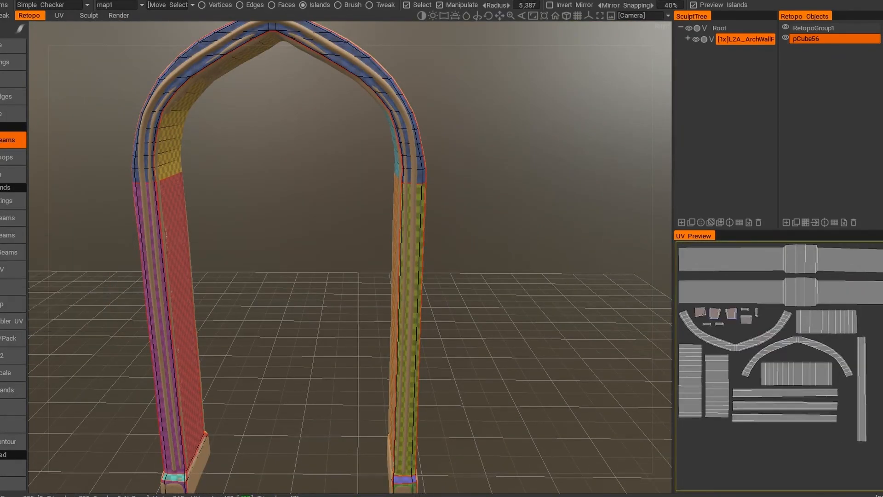
scroll(184, 276, "down", 3)
mouse_move(184, 276)
left_mouse_down("alt")
mouse_move(312, 280)
mouse_move(184, 276)
left_mouse_up("alt")
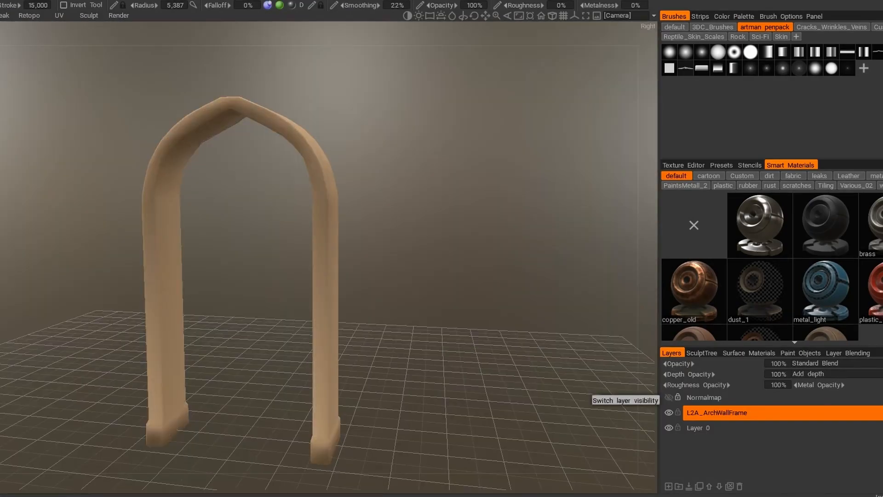
- Show the Normalmap layer and open the custom smart material beside Dark Concrete in the Smart Material Editor
left_click(669, 397)
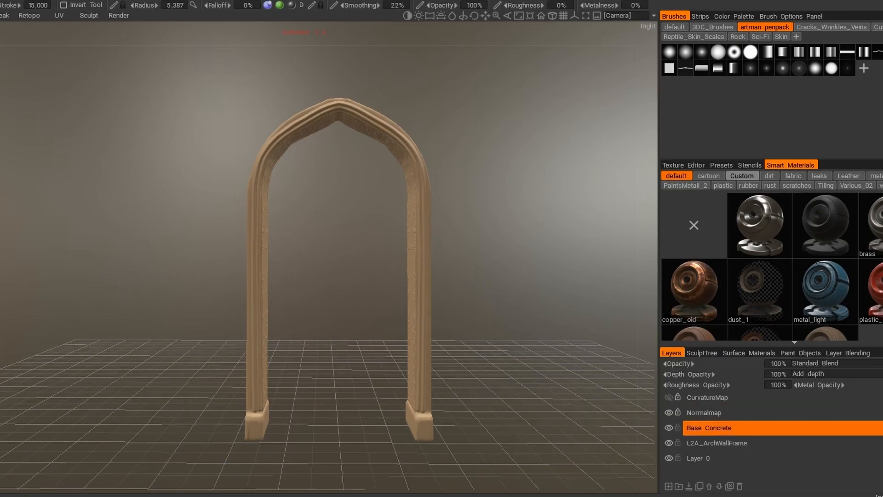
left_click(742, 175)
left_click(873, 224)
right_click(873, 225)
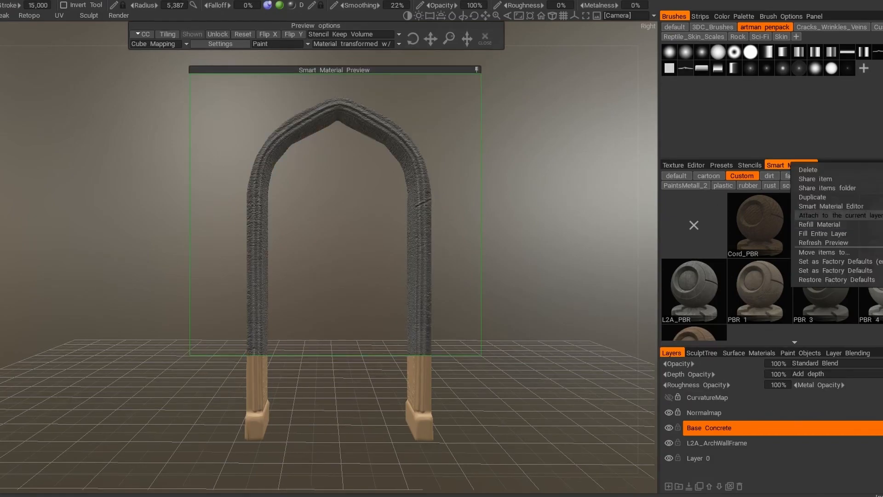
left_click(824, 206)
left_click(569, 310)
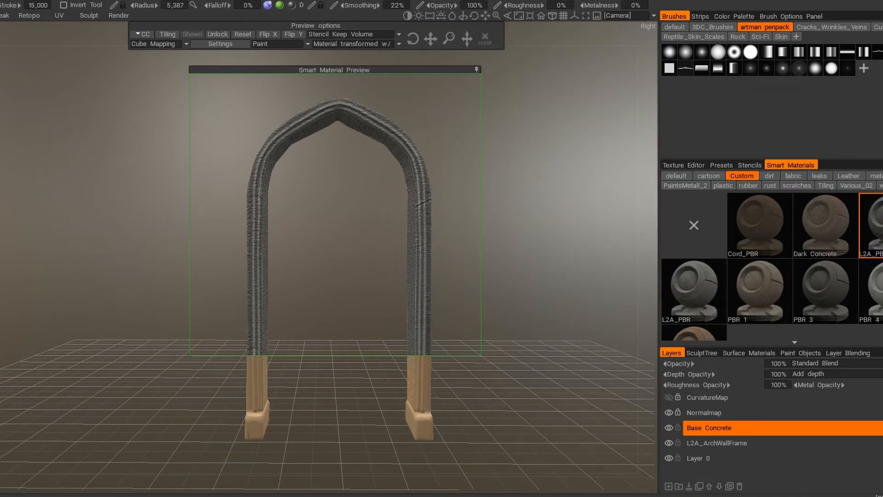
- Fill the whole arch with the grey concrete smart material on the Base Concrete layer
left_click(1, 221)
mouse_move(460, 207)
left_mouse_down("alt")
mouse_move(543, 207)
mouse_move(461, 192)
left_mouse_up("alt")
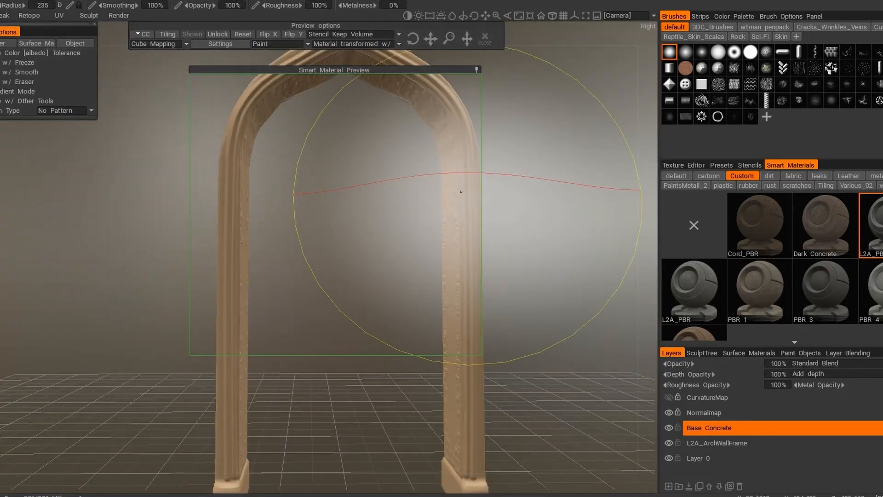
left_click(461, 192)
right_click_drag(461, 191, 414, 207, "alt")
left_click_drag(414, 207, 414, 239, "alt")
right_click_drag(414, 239, 354, 244, "alt")
- Add a paint layer named Dirt above Base Concrete and choose a rough, blotchy brush from the default set
left_click(668, 486)
double_click(709, 428)
type("Dirt")
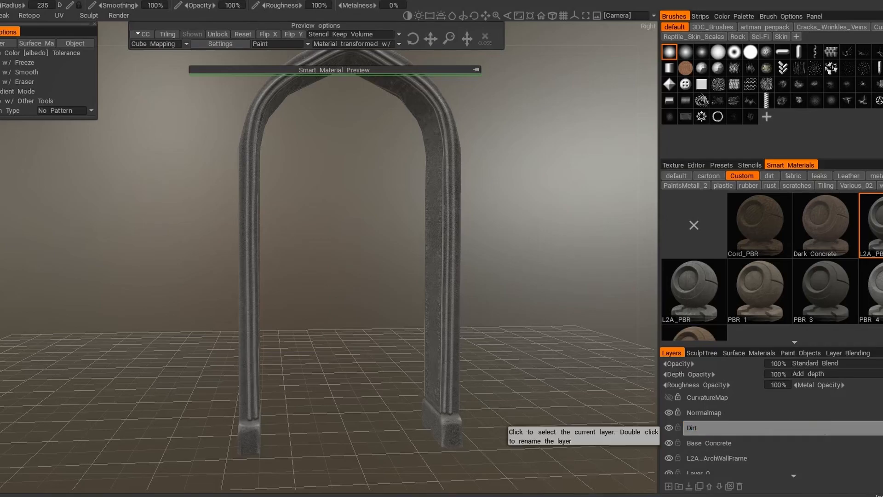
key("Return")
left_click(675, 27)
left_click(799, 101)
- Set the Dirt layer's opacity to 16% and paint rough dirt onto the front of the right leg's base
right_click_drag(368, 276, 414, 276, "alt")
middle_click_drag(414, 368, 386, 221, "alt")
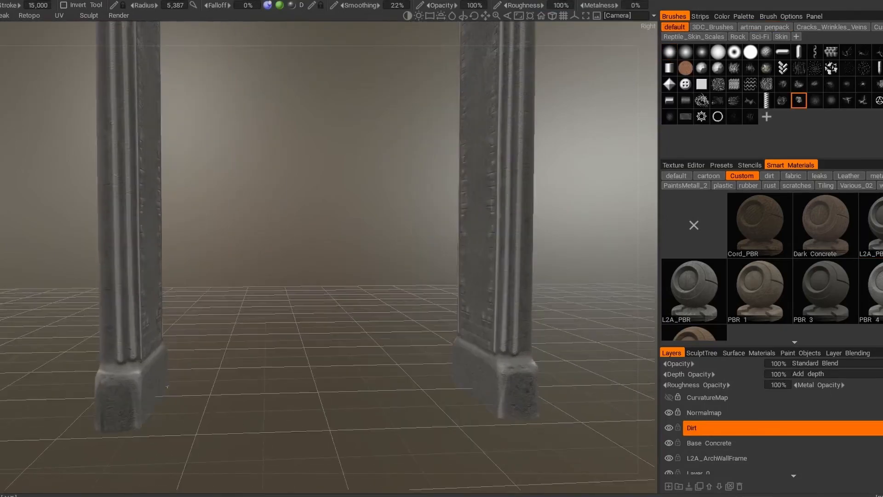
right_click_drag(387, 221, 441, 220, "alt")
middle_click_drag(552, 391, 391, 207, "alt")
left_click(778, 364)
type("1")
mouse_move(465, 293)
left_mouse_down()
mouse_move(404, 301)
mouse_move(496, 313)
left_mouse_up()
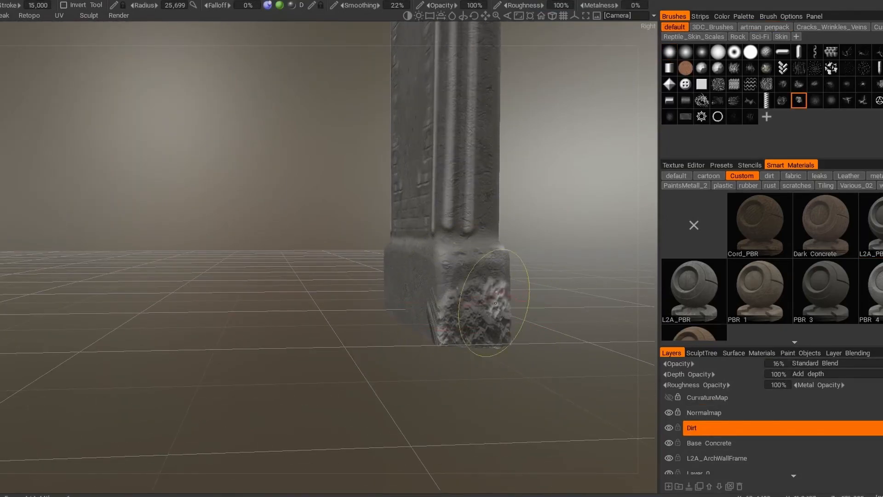
- Continue painting dirt around the right leg's base onto its broad outer side
left_click_drag(463, 275, 421, 317, "alt")
left_click_drag(421, 317, 375, 320)
mouse_move(375, 320)
left_mouse_down("alt")
mouse_move(158, 335)
mouse_move(353, 321)
left_mouse_up("alt")
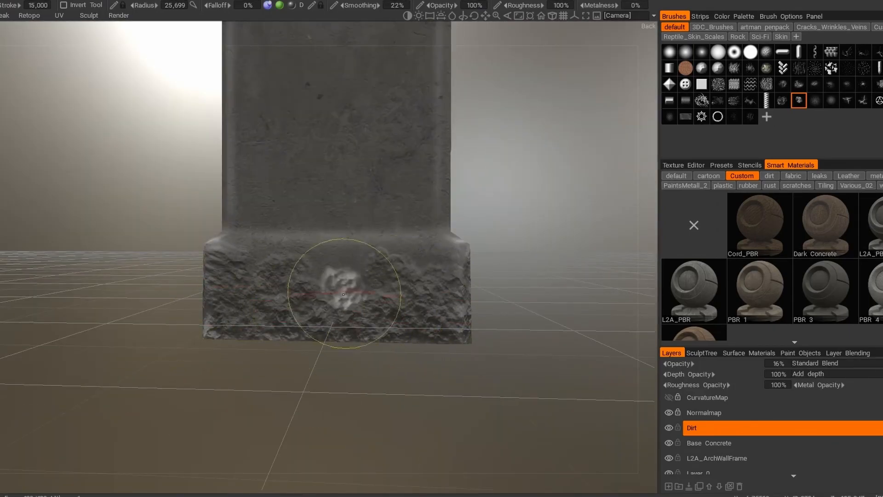
- Paint dirt over the broad side and edges of the other leg's base block
right_click_drag(333, 321, 294, 295, "alt")
mouse_move(295, 294)
left_mouse_down("alt")
mouse_move(391, 276)
mouse_move(347, 255)
left_mouse_up("alt")
right_click_drag(348, 255, 318, 264, "alt")
left_click_drag(317, 264, 311, 238)
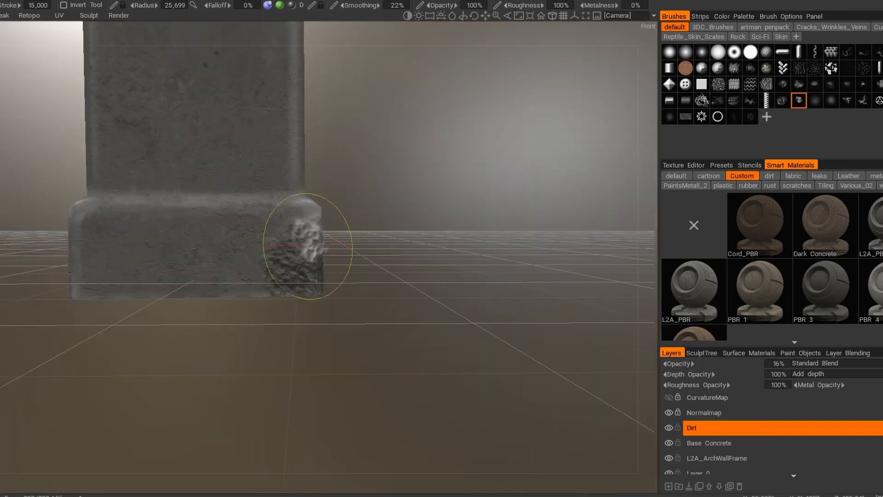
mouse_move(220, 226)
left_mouse_down()
mouse_move(92, 256)
mouse_move(292, 258)
left_mouse_up()
mouse_move(292, 258)
left_mouse_down()
mouse_move(288, 273)
mouse_move(117, 309)
mouse_move(58, 276)
left_mouse_up()
left_click_drag(58, 276, 191, 271, "alt")
left_click_drag(191, 272, 196, 299)
right_click_drag(195, 299, 175, 267, "alt")
mouse_move(175, 267)
left_mouse_down("alt")
mouse_move(295, 276)
mouse_move(138, 267)
left_mouse_up("alt")
right_click_drag(138, 267, 124, 249, "alt")
- Export the painted arch frame for use in Unreal Engine
left_click(28, 0)
left_click(47, 155)
left_click(245, 312)
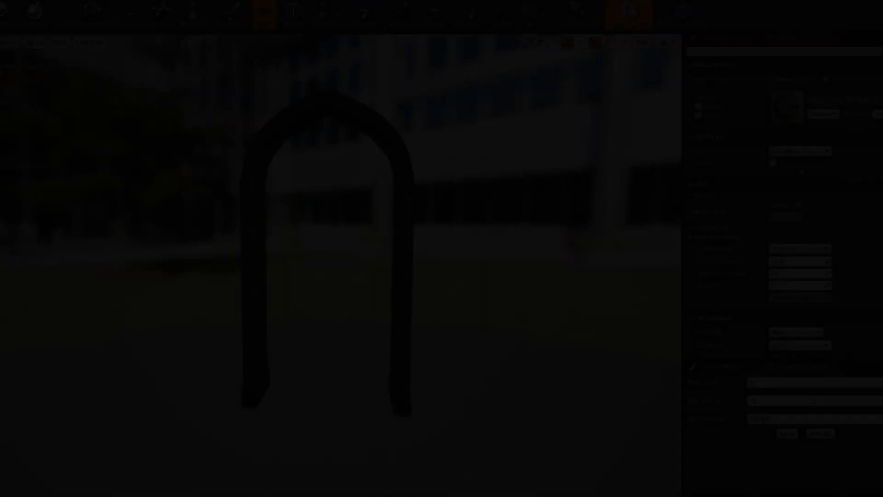
- Switch to Unreal Engine's static mesh editor and set the arch's LOD Group to LevelArchitecture
scroll(793, 288, "down", 3)
left_click(794, 284)
left_click(794, 303)
left_click(514, 270)
scroll(782, 291, "down", 4)
scroll(782, 291, "down", 4)
scroll(782, 291, "down", 3)
- Inspect the arch's UV Channel 1 and UV Channel 0 overlays and turn the overlay off
left_click(544, 14)
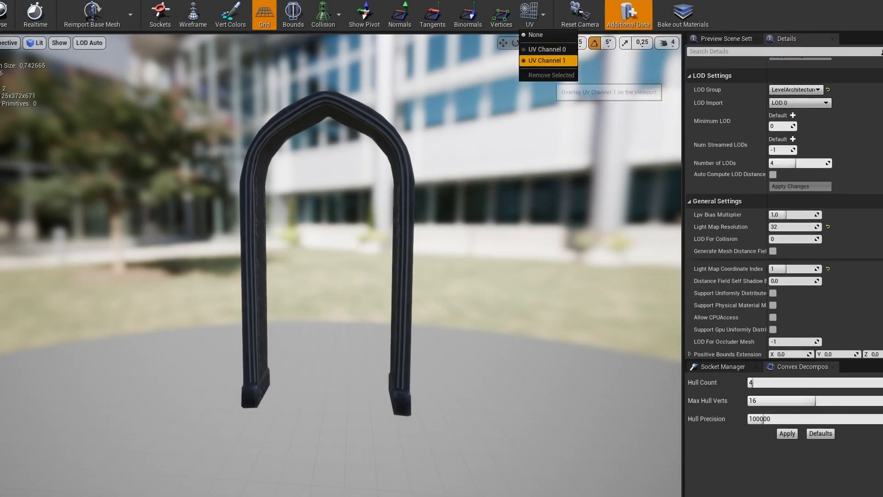
left_click(547, 60)
left_click(547, 50)
left_click(547, 60)
left_click(536, 35)
- Display the settings of every LOD and set LOD 1's screen size to 0,25
scroll(782, 293, "up", 5)
left_click(773, 131)
scroll(773, 131, "down", 3)
scroll(340, 266, "down", 10)
left_click(782, 255)
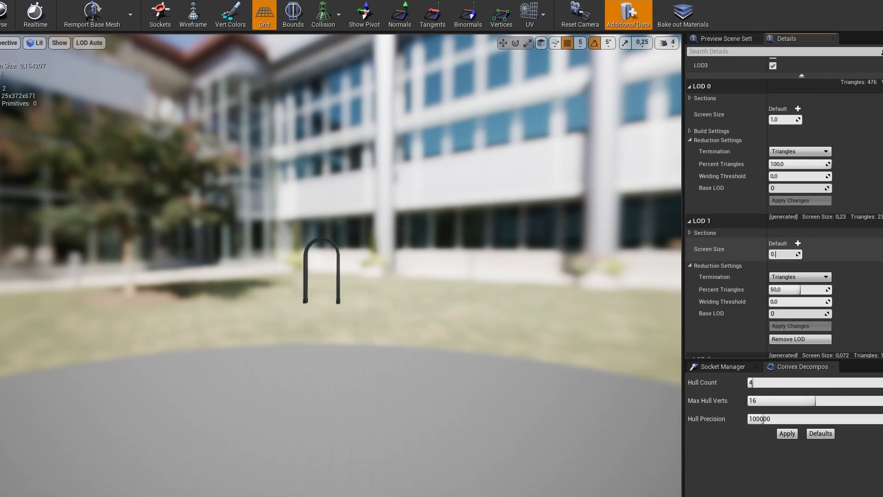
mouse_move(506, 262)
left_mouse_down()
mouse_move(497, 239)
mouse_move(497, 261)
left_mouse_up()
- Set LOD 2's screen size to 0,2
scroll(782, 306, "down", 4)
scroll(782, 247, "down", 3)
left_click(782, 247)
type("0,2")
key("Return")
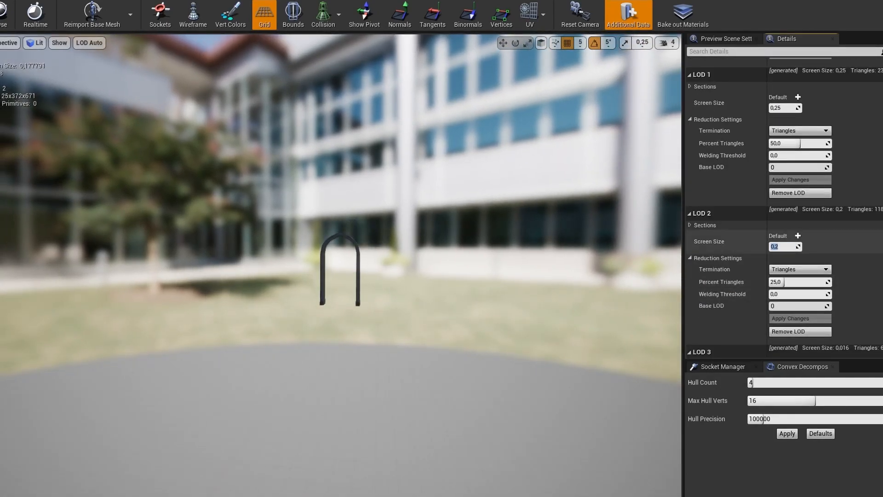
- Check the arch at a distance and change LOD 2's screen size to 0,15
left_click_drag(552, 257, 559, 269)
left_click(782, 246)
mouse_move(552, 257)
right_mouse_down()
mouse_move(563, 252)
mouse_move(555, 260)
right_mouse_up()
- Set LOD 3's screen size to 0,1 and apply a triangle percentage of 16
scroll(782, 254, "down", 5)
left_click(782, 256)
type("0,1")
key("Return")
key("s")
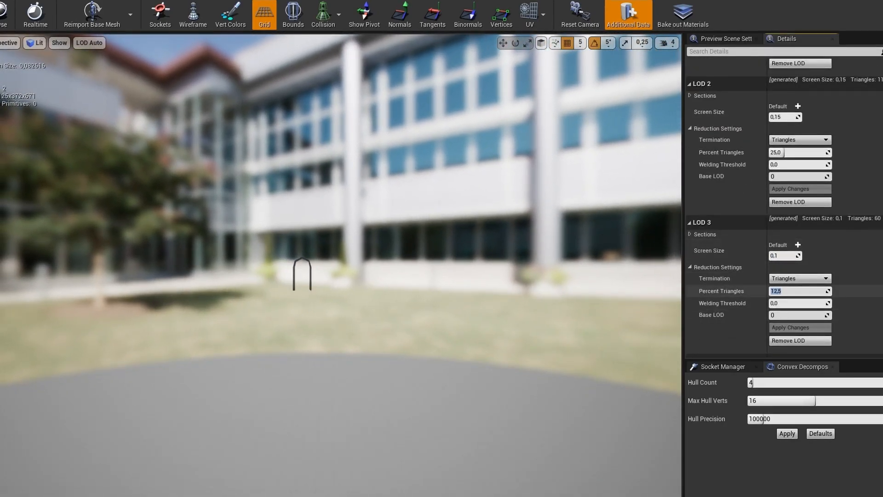
left_click(800, 328)
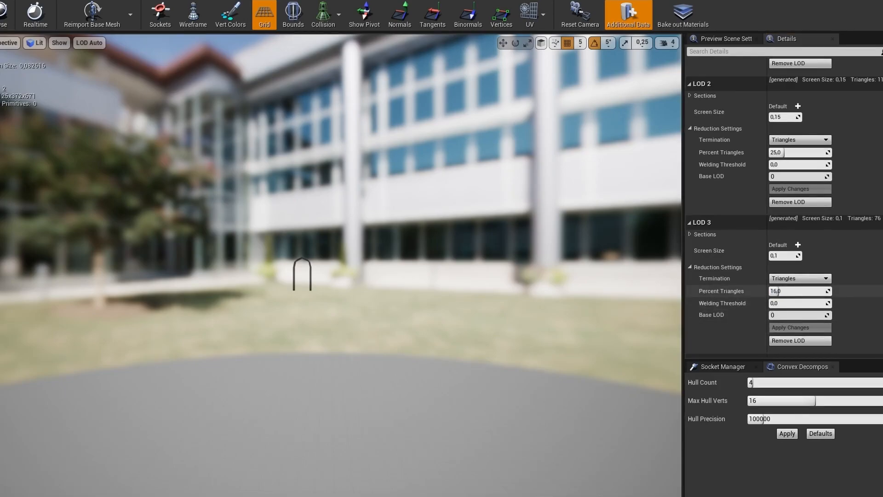
- Set LOD 4's screen size to 0,056 and apply its reduction settings
scroll(782, 289, "down", 4)
left_click(800, 310)
left_click(791, 277)
left_click(782, 241)
type("0,056")
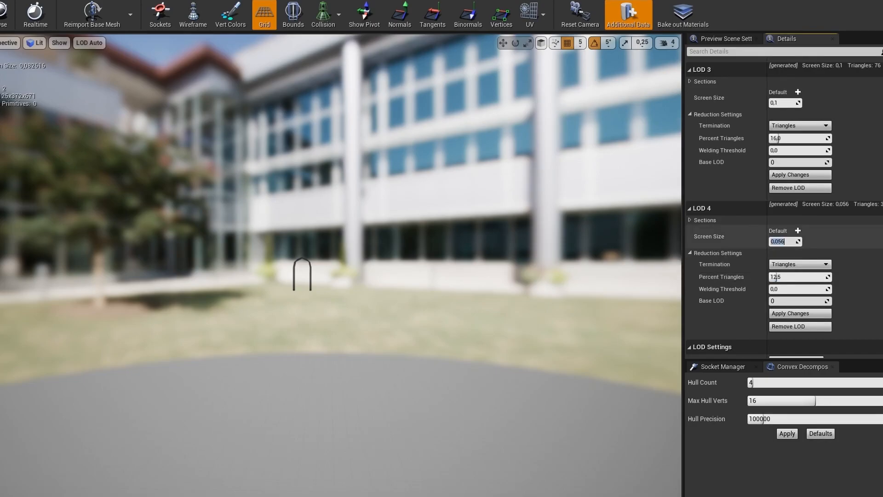
left_click(800, 313)
- Display the arch's simple collision and add a box collision, positioning it around one of the arch's legs
right_click_drag(368, 276, 386, 276, "alt")
left_click_drag(350, 276, 341, 226)
left_click(324, 16)
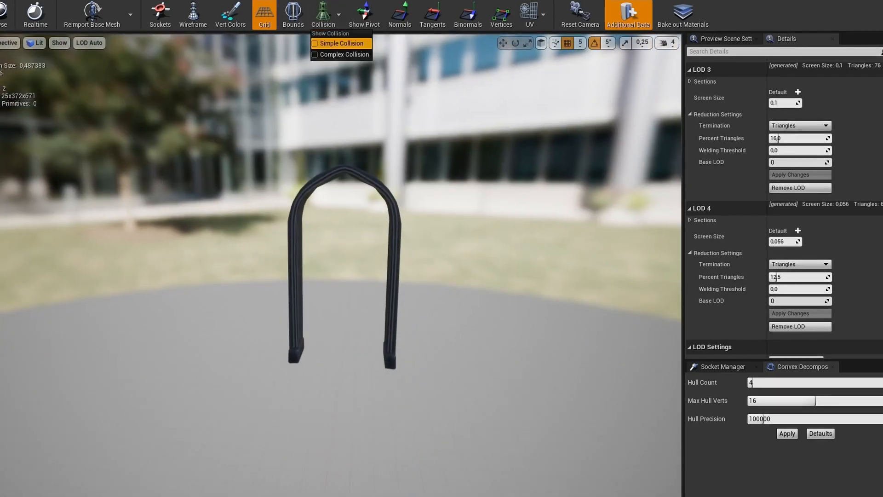
left_click(339, 43)
left_click_drag(349, 258, 356, 244)
left_click(57, 1)
left_click(88, 26)
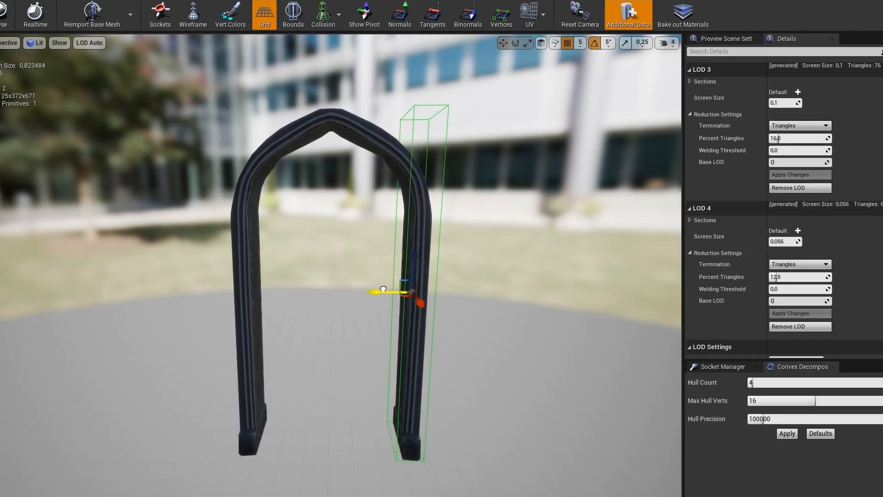
right_click_drag(340, 267, 326, 294)
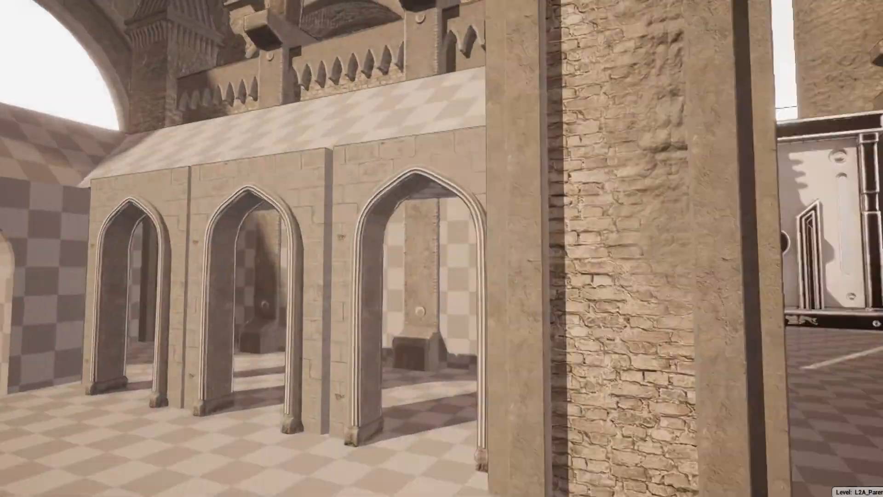
mouse_move(442, 248)
right_mouse_down()
mouse_move(382, 225)
mouse_move(414, 239)
mouse_move(370, 251)
mouse_move(453, 250)
right_mouse_up()
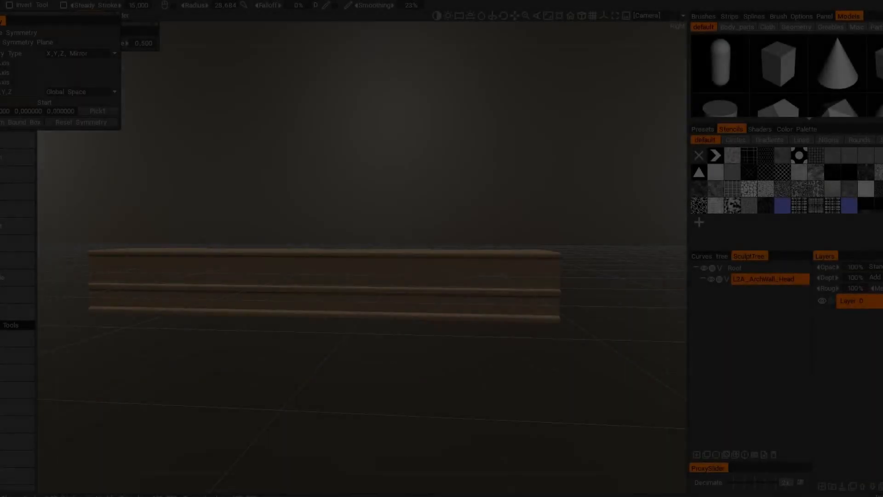
- Switch to 3DCoat and smooth the long trim surfaces of L2A_ArchWall_Head
scroll(362, 249, "up", 5)
middle_click_drag(281, 364, 341, 258, "alt")
mouse_move(340, 258)
left_mouse_down("alt")
mouse_move(240, 276)
mouse_move(340, 267)
left_mouse_up("alt")
left_click_drag(198, 314, 73, 357, "shift")
middle_click_drag(72, 357, 216, 322, "alt")
scroll(295, 276, "down", 2)
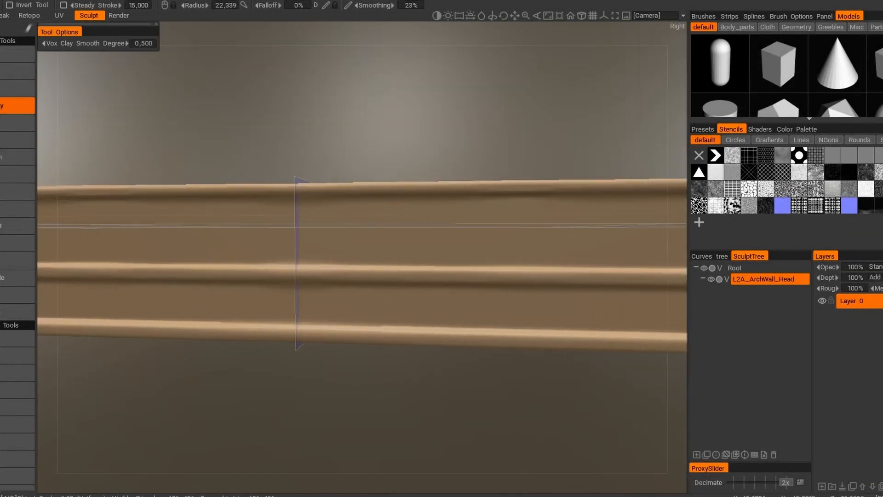
- Double the sculpt resolution of L2A_ArchWall_Head
scroll(276, 266, "up", 1)
scroll(18, 341, "down", 10)
left_click(14, 445)
left_click(426, 256)
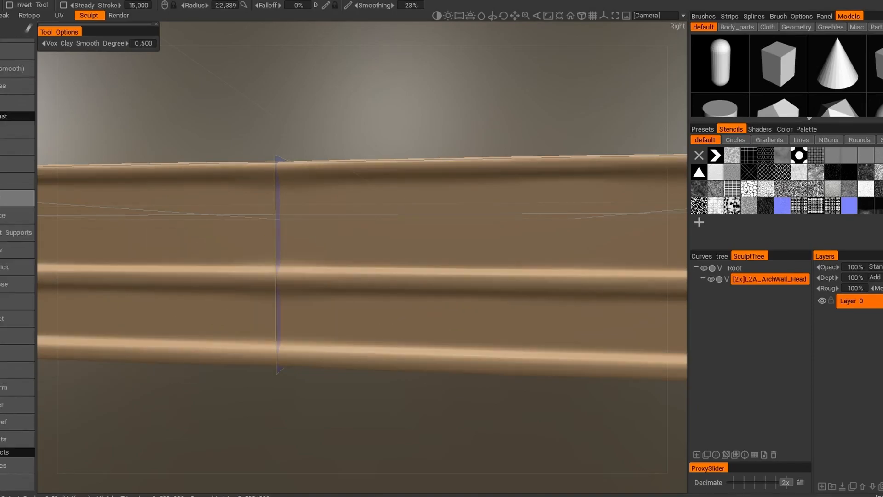
- Prepare the extruding sculpt tool with a long-brick stencil, viewing the wall head from the side and scaling the stencil over it
scroll(17, 198, "up", 10)
left_click(18, 158)
scroll(362, 257, "down", 3)
left_click(658, 15)
left_click(559, 98)
scroll(435, 253, "up", 3)
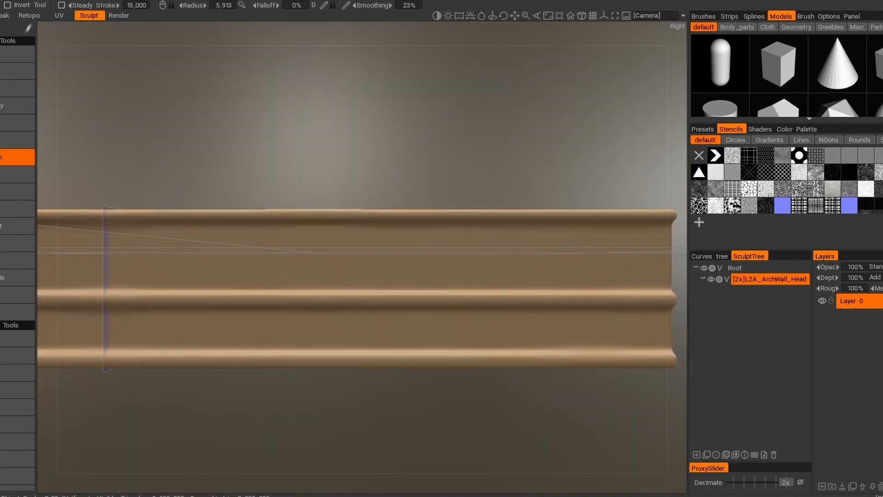
left_click(732, 189)
scroll(263, 44, "up", 3)
scroll(263, 44, "down", 3)
left_click_drag(494, 38, 352, 42)
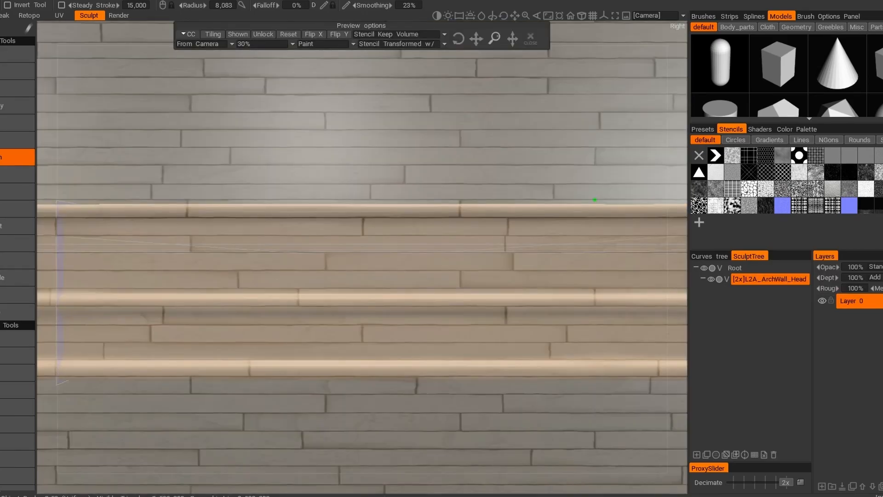
- Try embossing bricks in the upper band, undoing the last stroke, changing to rectangular strokes and shifting the stencil
left_click_drag(272, 267, 69, 265)
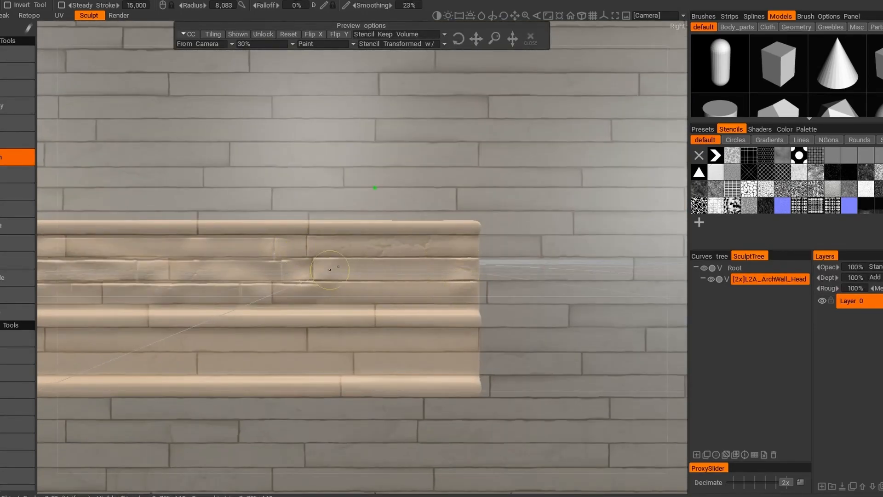
scroll(325, 270, "up", 5)
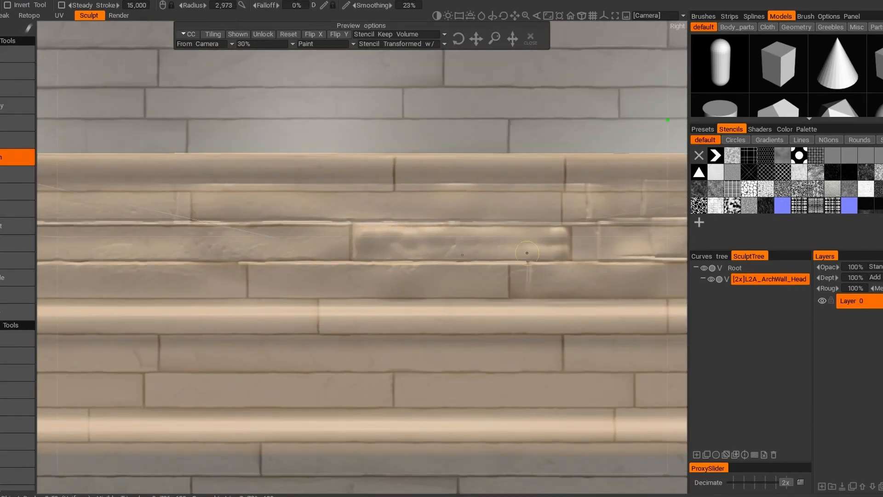
key("ctrl+z")
left_click(213, 35)
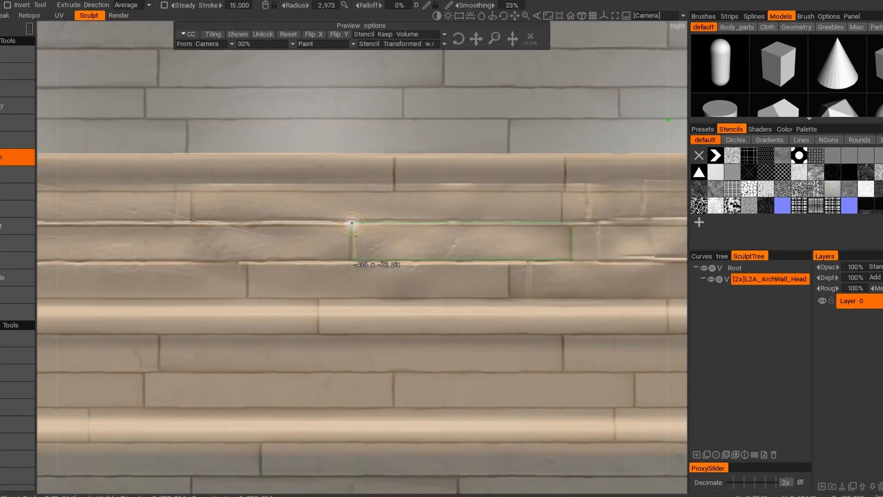
scroll(482, 234, "up", 3)
left_click_drag(476, 39, 445, 39)
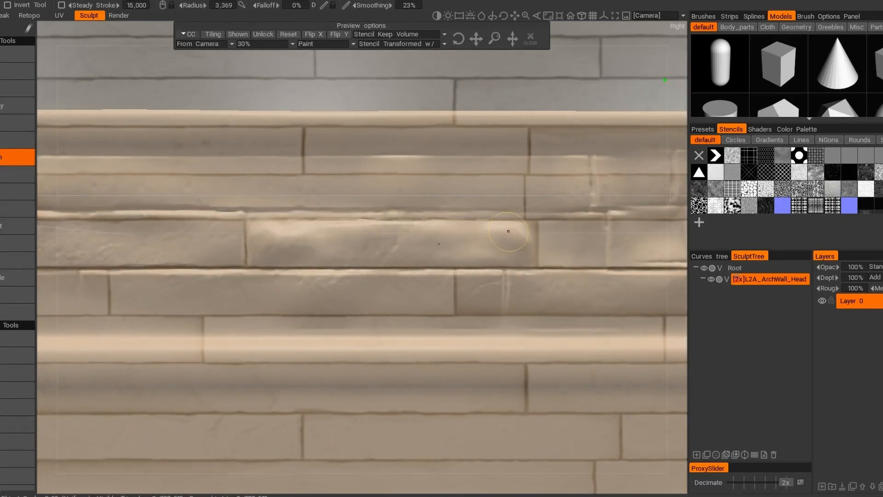
- Check the symmetry settings and reposition the stencil to emboss more bricks near the symmetry plane
mouse_move(399, 307)
middle_mouse_down()
mouse_move(662, 312)
mouse_move(644, 327)
middle_mouse_up()
key("s")
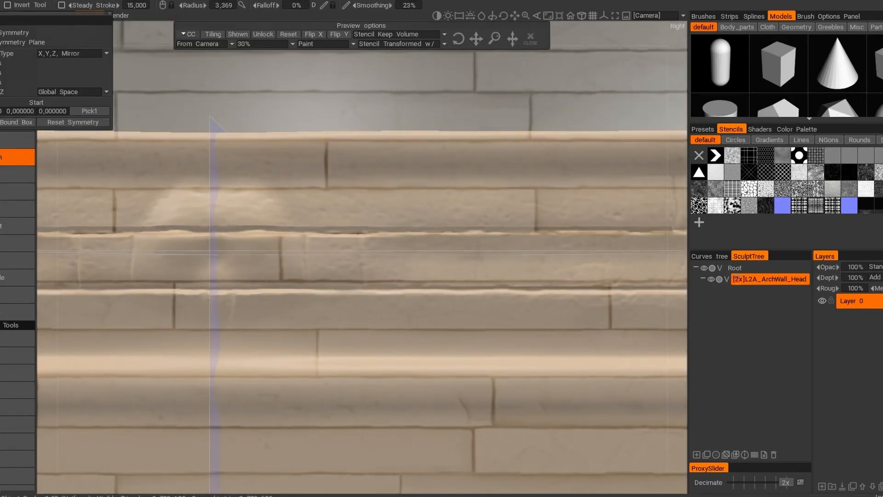
middle_click_drag(120, 42, 459, 39)
mouse_move(476, 39)
left_mouse_down()
mouse_move(516, 49)
mouse_move(705, 47)
left_mouse_up()
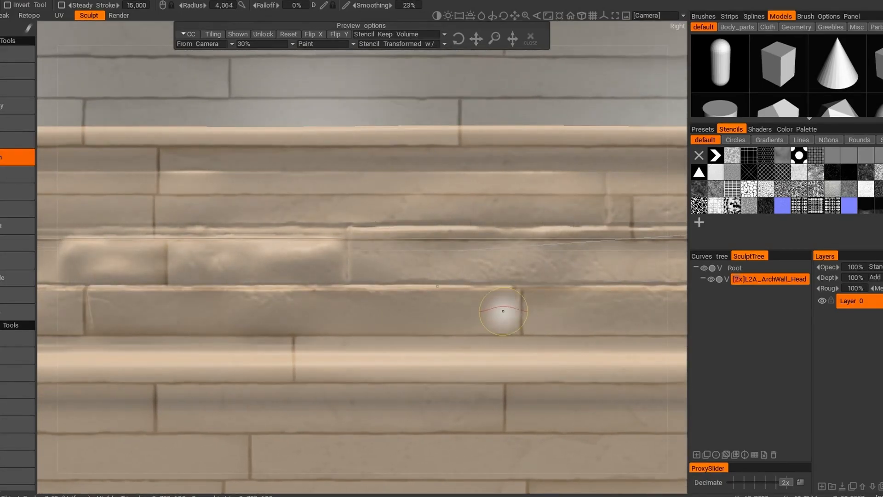
scroll(351, 292, "down", 6)
- Remove the stencil and soften the embossed bricks with smoothing at 42%
left_click(699, 155)
scroll(350, 296, "up", 5)
middle_click_drag(448, 301, 502, 291)
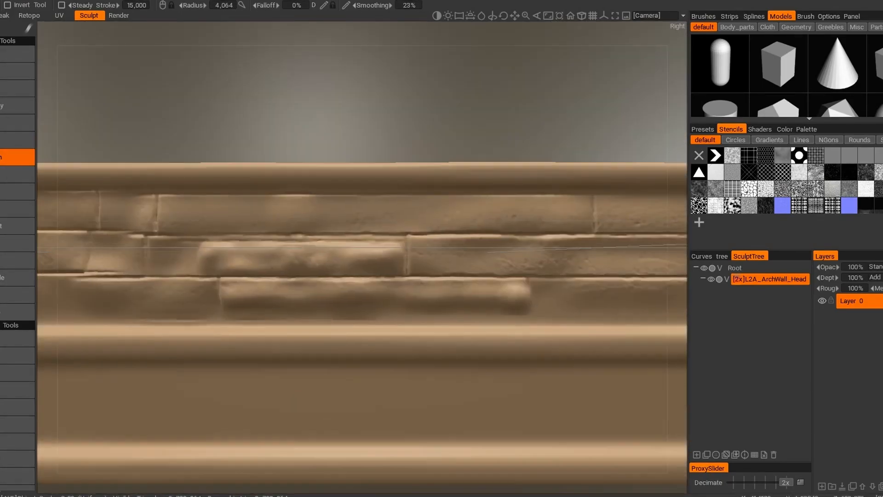
scroll(439, 339, "down", 3)
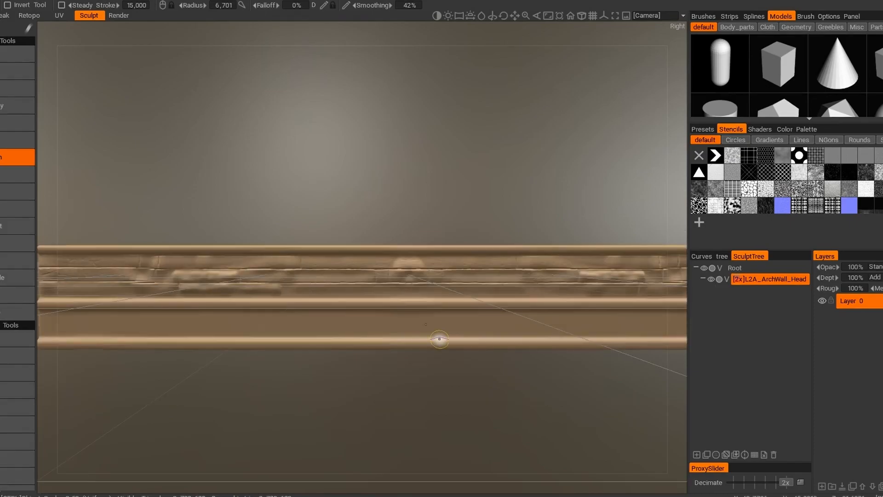
scroll(475, 341, "up", 5)
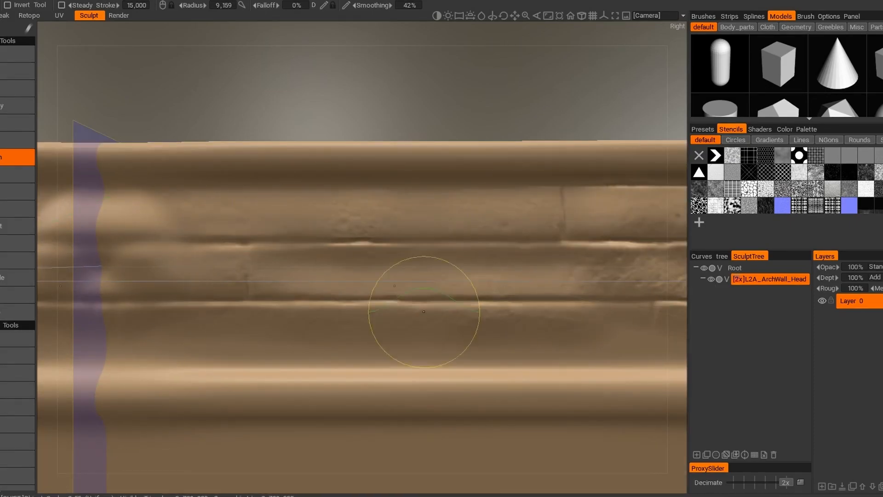
scroll(440, 307, "down", 6)
- Smooth the brick relief along the upper band out to the end of the wall head
left_click(97, 1)
left_click(39, 28)
left_click(23, 1)
left_click(39, 28)
scroll(362, 281, "up", 6)
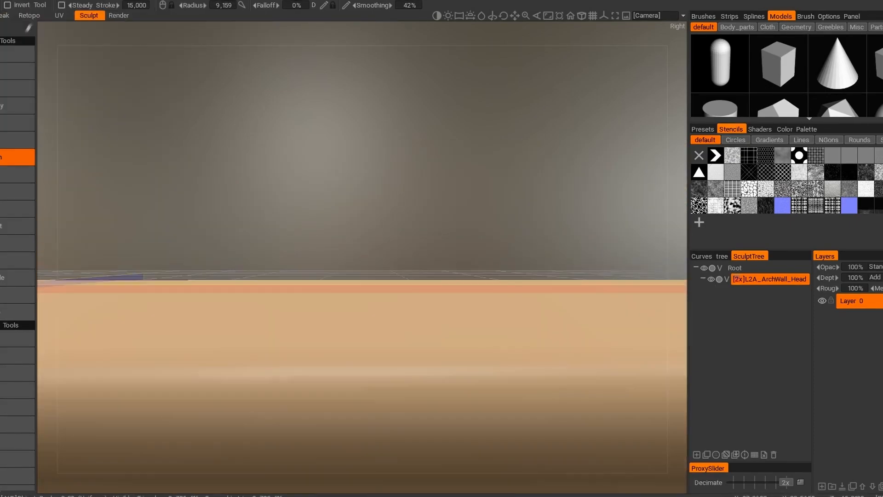
right_click_drag(362, 281, 295, 391, "alt")
middle_click_drag(294, 391, 282, 270, "alt")
left_click_drag(282, 270, 614, 294, "shift")
middle_click_drag(614, 295, 46, 273, "alt")
middle_click_drag(601, 248, 307, 251, "alt")
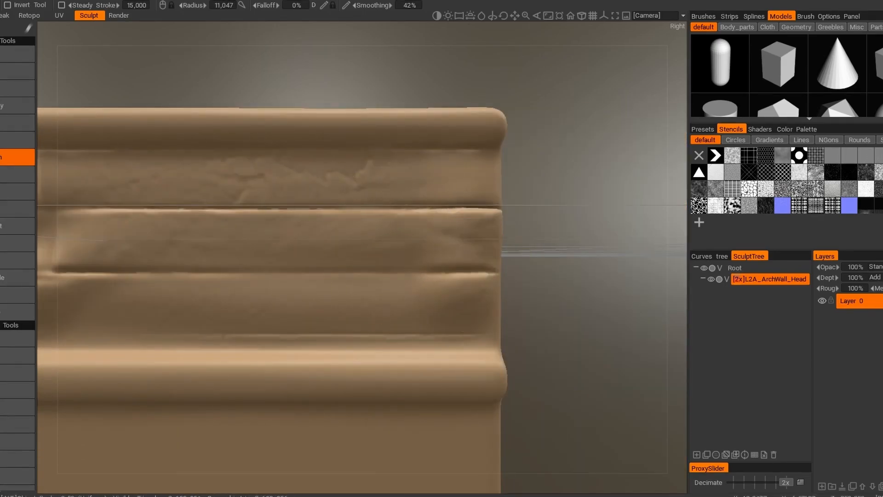
scroll(477, 260, "down", 2)
middle_click_drag(207, 234, 552, 260, "alt")
scroll(195, 242, "down", 5)
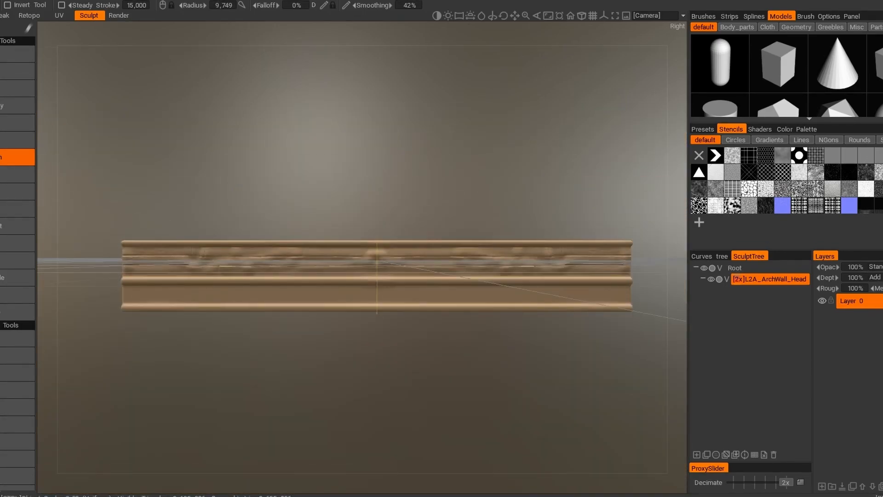
- Undo all the brick embossing on the upper band
key("ctrl+z")
scroll(480, 268, "up", 2)
middle_click_drag(479, 268, 294, 262, "alt")
scroll(295, 263, "up", 1)
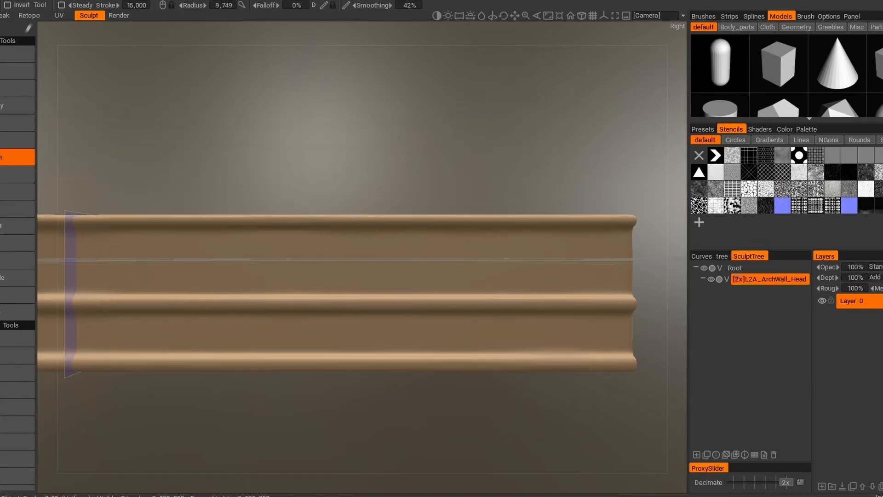
- Load the brick stencil at a finer scale and emboss it across the upper band with a rectangular stroke
left_click(879, 206)
left_click(882, 205)
left_click(29, 29)
left_click(213, 34)
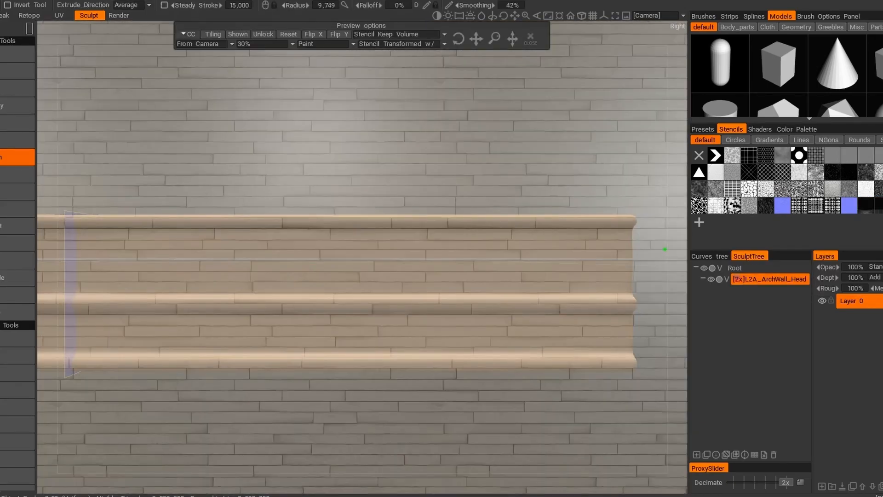
left_click_drag(77, 230, 77, 230)
- Soften the embossed bricks along the whole upper band with smoothing strokes at 32%
middle_click_drag(240, 276, 432, 271, "alt")
scroll(617, 259, "up", 2)
scroll(432, 271, "up", 2)
left_click_drag(432, 271, 412, 270, "shift")
right_click_drag(339, 262, 322, 264, "shift")
mouse_move(322, 264)
left_mouse_down("shift")
mouse_move(364, 207)
mouse_move(552, 258)
left_mouse_up("shift")
middle_click_drag(571, 260, 361, 258, "alt")
left_click_drag(382, 253, 474, 262, "shift")
left_click_drag(564, 241, 598, 240, "shift")
middle_click_drag(598, 240, 340, 229, "alt")
left_click_drag(341, 229, 520, 237, "shift")
middle_click_drag(519, 237, 255, 214, "alt")
left_click_drag(255, 214, 368, 170, "shift")
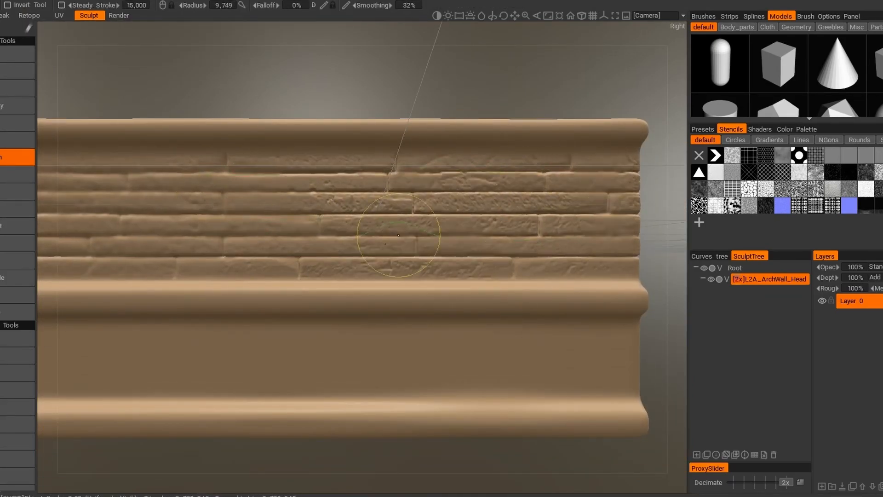
- Carve straight grooves along the upper and lower edges of the lower band with a brush radius of 1,340
scroll(298, 265, "down", 5)
middle_click_drag(299, 266, 582, 264, "alt")
scroll(364, 271, "up", 3)
scroll(363, 271, "down", 2)
middle_click_drag(368, 271, 235, 233, "alt")
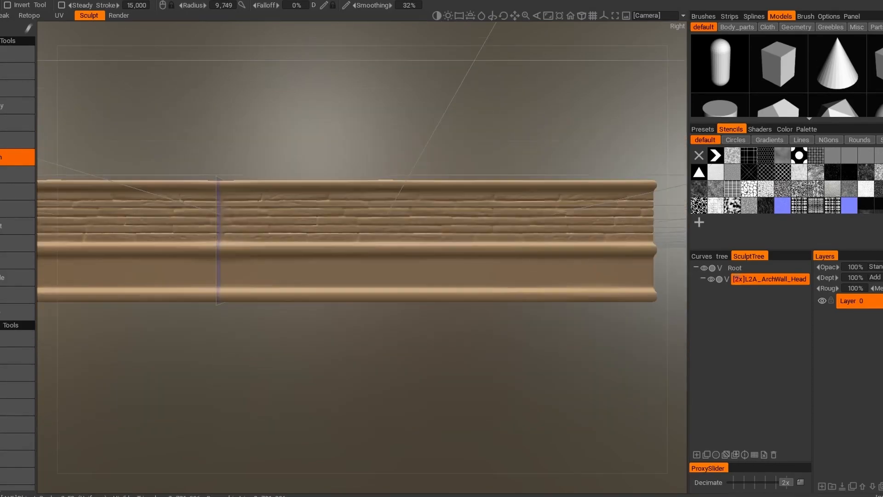
left_click(18, 122)
scroll(248, 279, "up", 3)
middle_click_drag(635, 280, 82, 296, "alt")
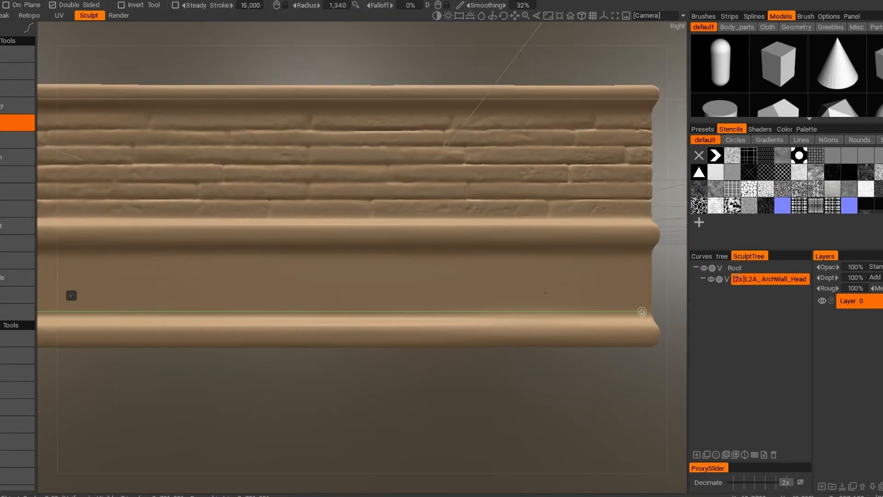
left_click(646, 312)
left_click(647, 252)
mouse_move(88, 256)
middle_mouse_down("alt")
mouse_move(634, 237)
mouse_move(184, 253)
middle_mouse_up("alt")
left_click(260, 232, "ctrl")
scroll(362, 249, "down", 2)
- Rework the lower band between its two grooves with long Vox Clay strokes along its length
left_click(17, 105)
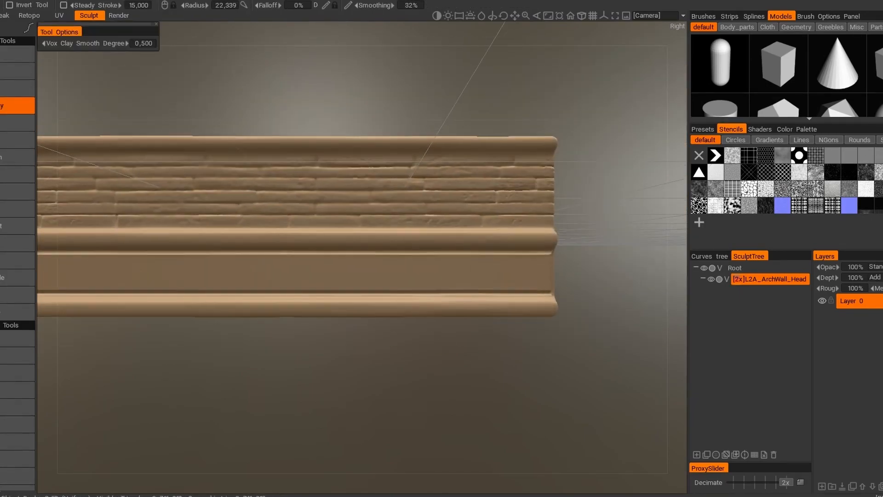
scroll(534, 292, "up", 3)
middle_click_drag(196, 286, 362, 270, "alt")
left_click_drag(321, 289, 405, 292)
mouse_move(644, 216)
middle_mouse_down("alt")
mouse_move(424, 296)
mouse_move(541, 259)
middle_mouse_up("alt")
left_click_drag(540, 258, 160, 253)
mouse_move(160, 258)
middle_mouse_down("alt")
mouse_move(230, 255)
mouse_move(411, 275)
middle_mouse_up("alt")
left_click_drag(411, 262, 216, 256)
middle_click_drag(217, 258, 433, 258, "alt")
left_click_drag(432, 259, 121, 256)
middle_click_drag(111, 266, 364, 251, "alt")
mouse_move(401, 247)
right_mouse_down("alt")
mouse_move(184, 263)
mouse_move(224, 270)
right_mouse_up("alt")
- Stamp a row of evenly spaced round studs along the lower band using a soft round alpha at radius 4,605
left_click(17, 157)
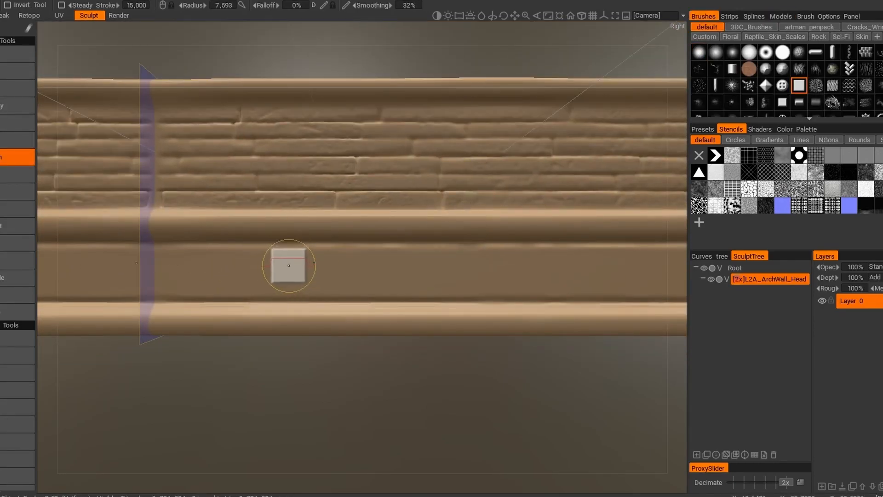
right_click_drag(213, 282, 269, 264, "alt")
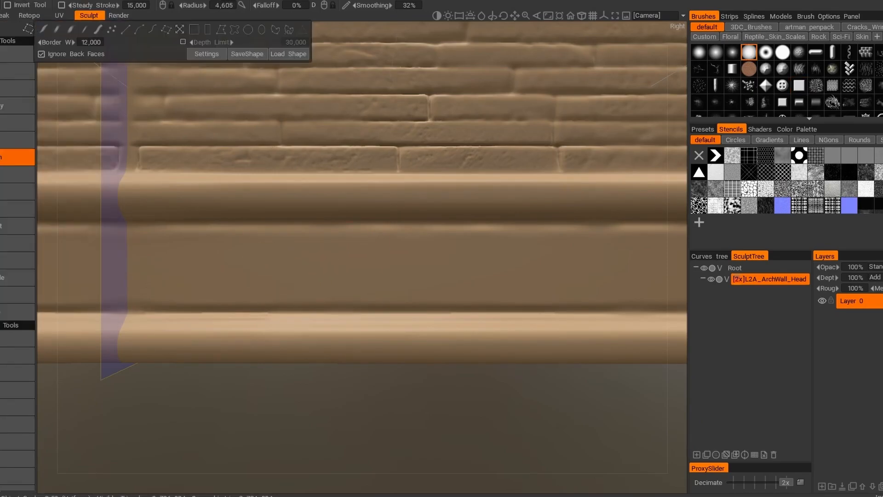
left_click(418, 267)
middle_click_drag(418, 267, 273, 265)
left_click(457, 263)
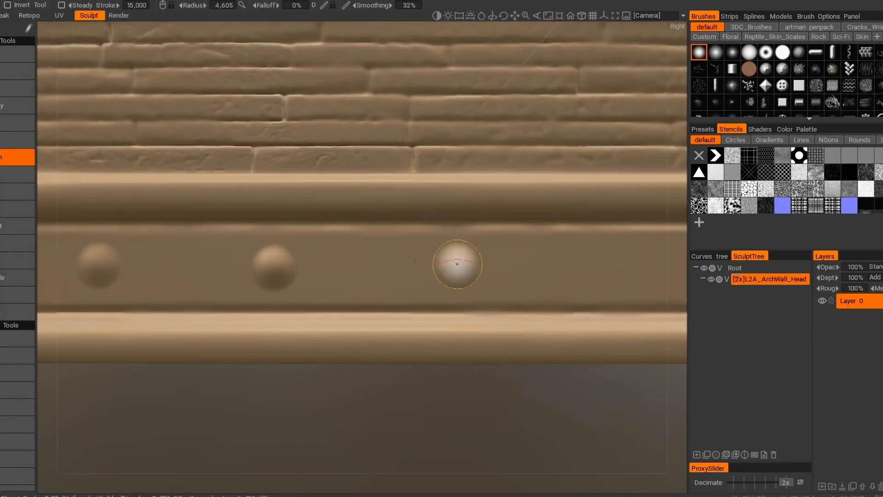
middle_click_drag(457, 263, 232, 253)
left_click(417, 253)
middle_click_drag(416, 253, 215, 267)
left_click(430, 257)
left_click(432, 266)
scroll(432, 266, "down", 8)
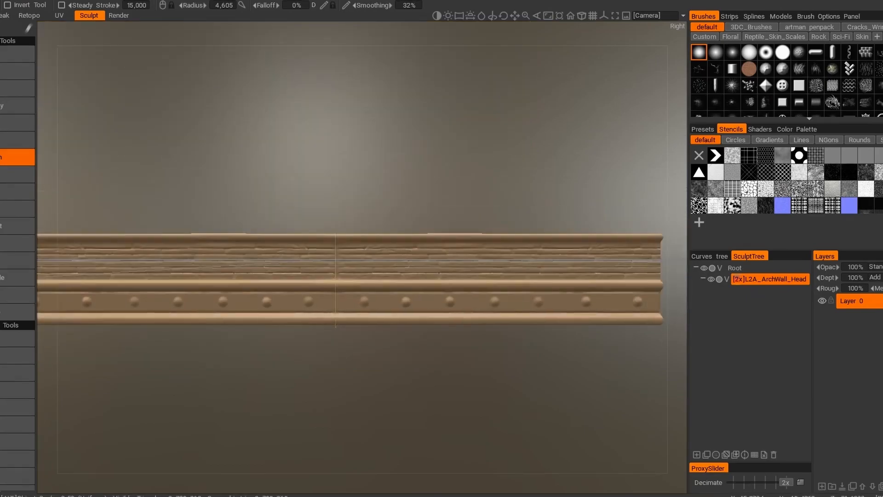
- Set up the soft scrape tool with an artman penpack alpha, undo the test stroke and scrape the wall head's surface again
left_click_drag(322, 184, 359, 247, "alt")
scroll(359, 247, "up", 5)
left_click(17, 260)
right_click_drag(369, 282, 322, 282)
left_click(700, 68)
key("ctrl+z")
left_click_drag(322, 267, 391, 262)
left_click_drag(464, 232, 437, 138, "alt")
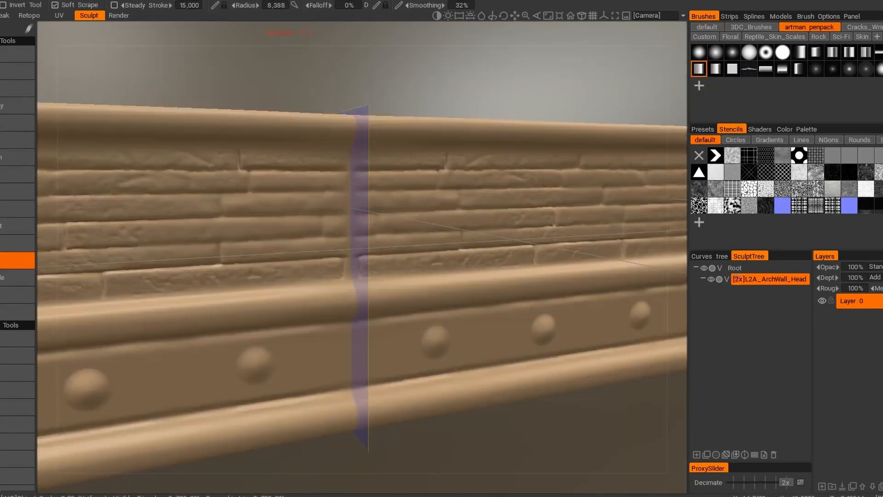
- Inspect the brick courses, mouldings and studded band of the wall head up close along its length
scroll(400, 412, "up", 5)
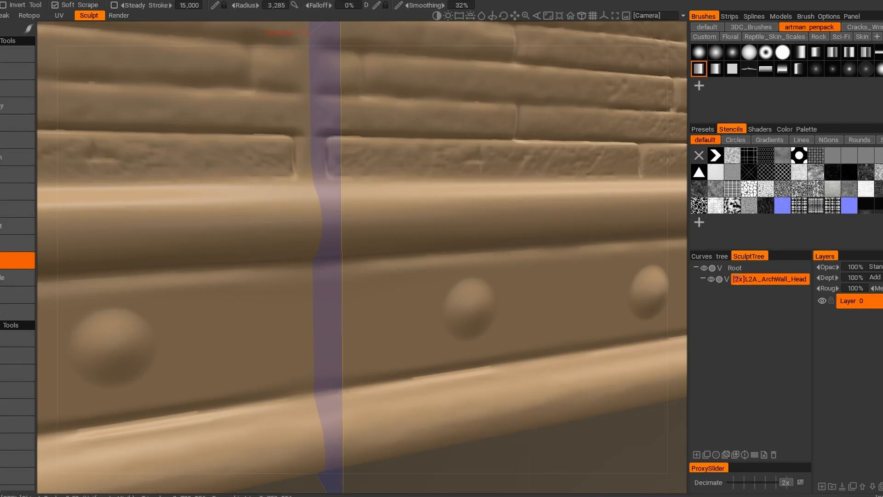
scroll(580, 415, "down", 5)
middle_click_drag(580, 415, 450, 405, "alt")
scroll(435, 303, "up", 5)
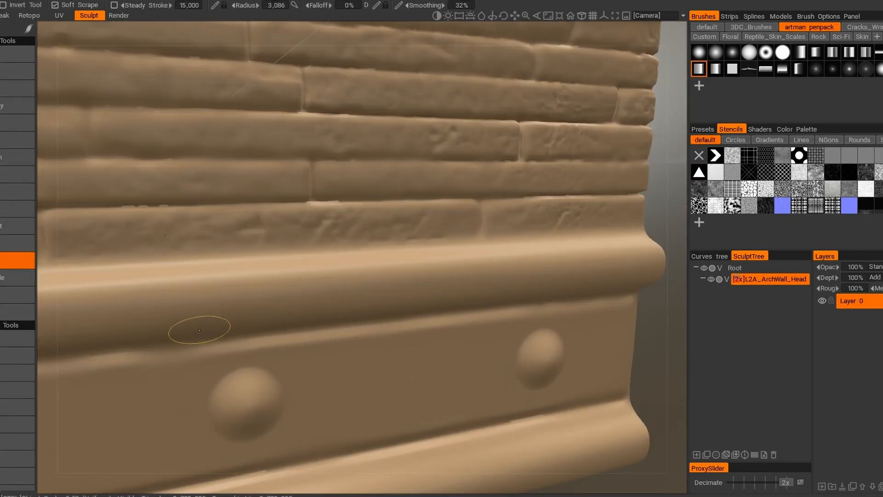
scroll(498, 268, "down", 5)
middle_click_drag(497, 268, 612, 272, "alt")
scroll(272, 304, "up", 4)
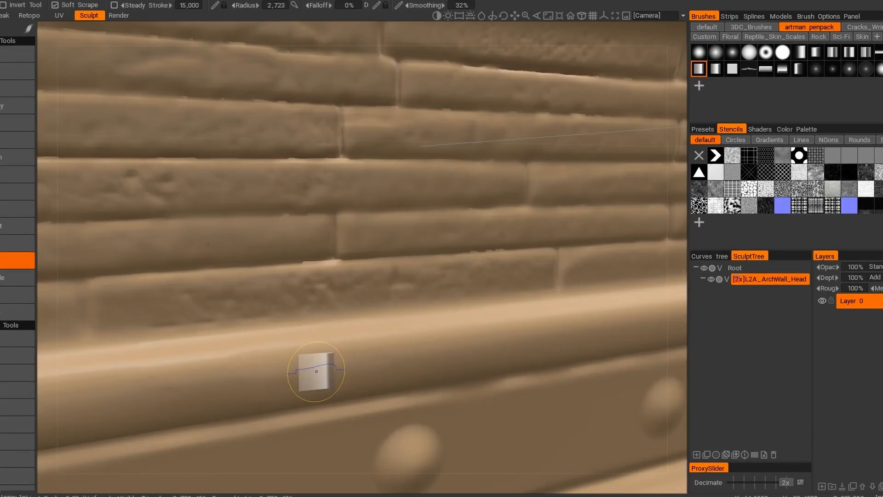
scroll(359, 360, "down", 5)
left_click_drag(359, 360, 391, 350, "alt")
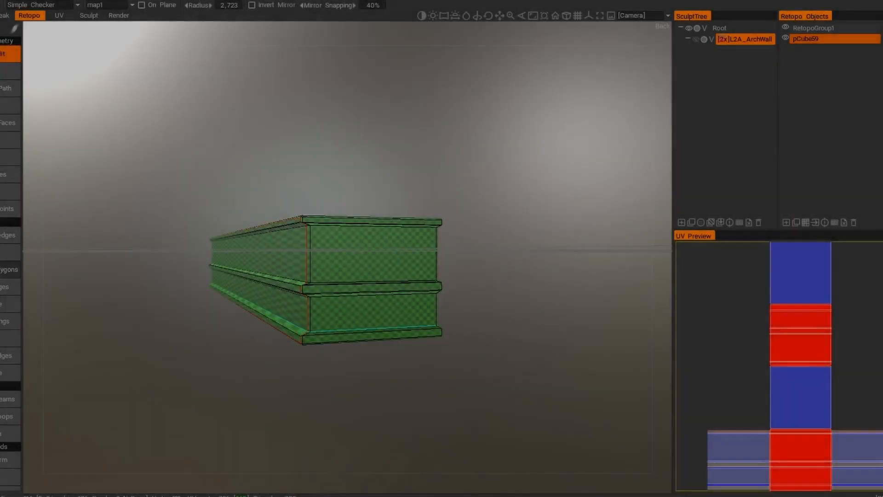
- Delete the lower moulding and lower band polygons from one end of the low-poly wall head
scroll(259, 295, "up", 5)
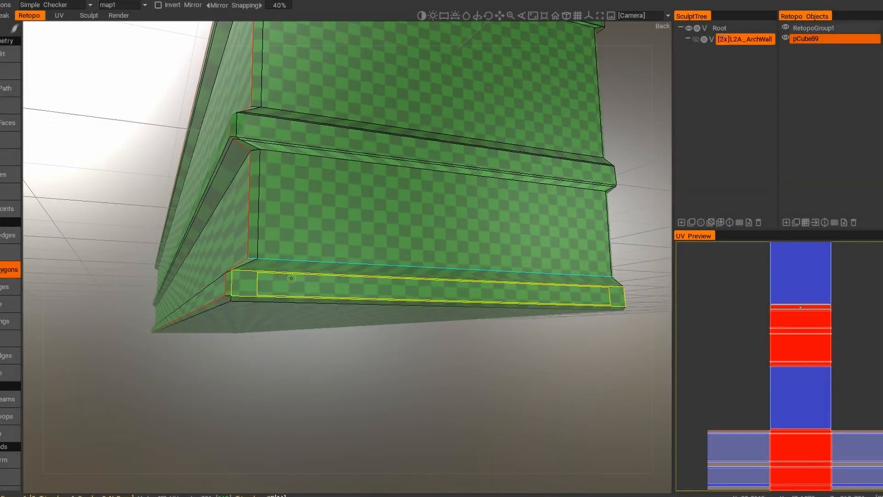
left_click_drag(259, 295, 378, 414, "alt")
left_click(486, 438)
left_click_drag(258, 331, 408, 367, "alt")
left_click(228, 322)
left_click(285, 250)
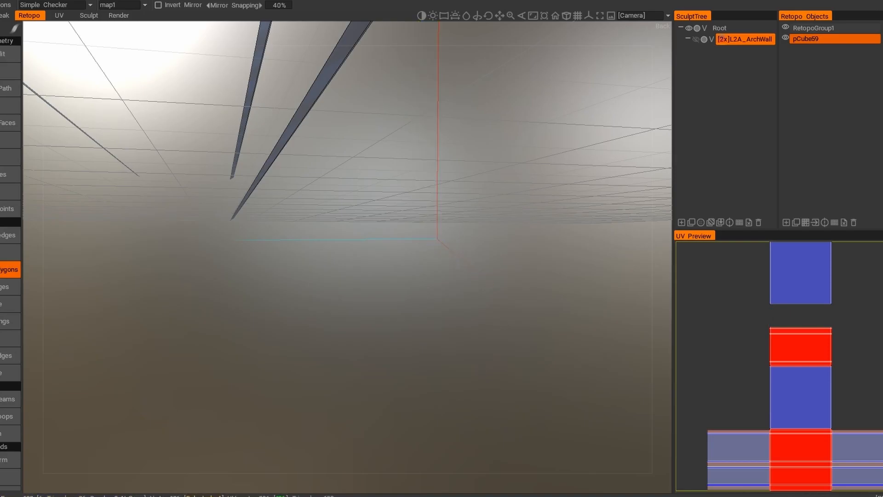
left_click_drag(425, 217, 314, 368, "alt")
right_click_drag(313, 368, 366, 258, "alt")
left_click_drag(366, 257, 272, 211, "alt")
left_click(405, 221)
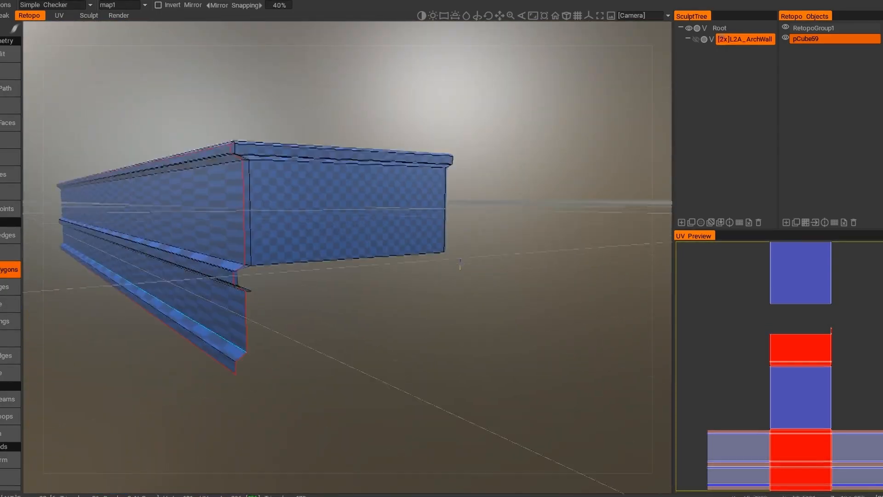
- Delete the remaining middle moulding, upper band and top moulding polygons from the same end of the low-poly mesh
right_click_drag(410, 262, 349, 340, "alt")
left_click_drag(350, 340, 321, 313, "alt")
left_click(267, 230)
left_click_drag(267, 230, 388, 261, "alt")
left_click(364, 299)
left_click(374, 202)
right_click_drag(388, 260, 331, 219, "alt")
left_click(332, 219)
left_click_drag(332, 219, 382, 258, "alt")
- Delete the polygons closing off the opposite end of the low-poly wall head
left_click(608, 175)
left_click(276, 230)
left_click_drag(196, 246, 331, 220, "alt")
left_click(349, 231)
left_click(361, 212)
scroll(361, 212, "down", 8)
scroll(442, 240, "up", 5)
left_click(298, 170)
scroll(298, 170, "down", 6)
left_click_drag(298, 171, 373, 464, "alt")
scroll(373, 464, "up", 4)
left_click(377, 160)
left_click_drag(378, 160, 308, 312, "alt")
scroll(295, 220, "down", 6)
scroll(309, 332, "up", 5)
left_click_drag(308, 350, 188, 328, "alt")
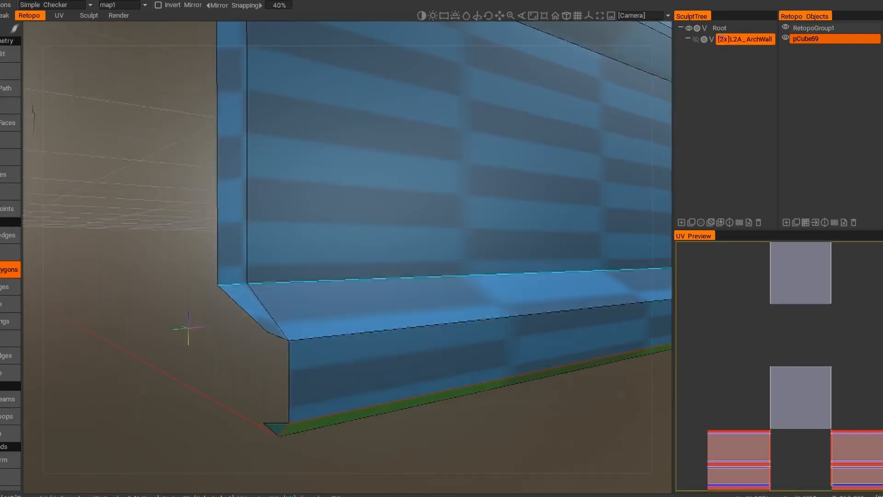
- Clean up the narrow leftover polygons at the open ends of the low-poly wall head's mouldings
left_click_drag(294, 360, 338, 328, "alt")
scroll(242, 334, "up", 3)
left_click_drag(258, 404, 257, 258, "alt")
left_click(228, 175)
left_click_drag(229, 294, 322, 331, "alt")
left_click(340, 141)
left_click_drag(339, 141, 408, 102, "alt")
left_click(366, 176)
scroll(365, 177, "down", 5)
left_click_drag(366, 176, 414, 331, "alt")
scroll(391, 377, "up", 4)
left_click_drag(377, 398, 304, 423, "alt")
left_click(297, 379)
left_click_drag(411, 481, 568, 279, "alt")
- Split the low-poly wall head with a new edge ring across the middle of its length
left_click(396, 391)
left_click(188, 282)
left_click_drag(545, 336, 618, 198, "alt")
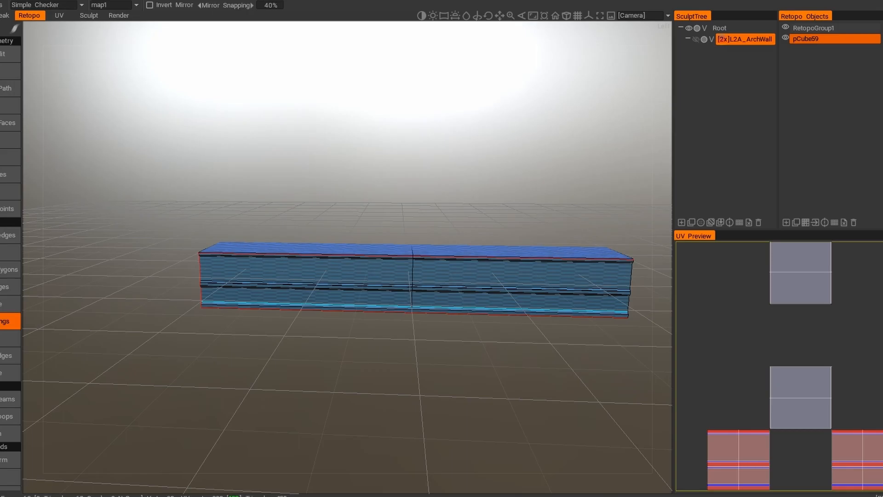
- Mark UV seams along the lengthwise edges of the lower and middle mouldings on the low-poly wall head
left_click(9, 399)
left_click(11, 477)
scroll(626, 281, "up", 4)
left_click_drag(598, 294, 515, 152, "alt")
left_click(460, 323)
left_click_drag(460, 323, 506, 414, "alt")
left_click_drag(405, 331, 368, 258, "alt")
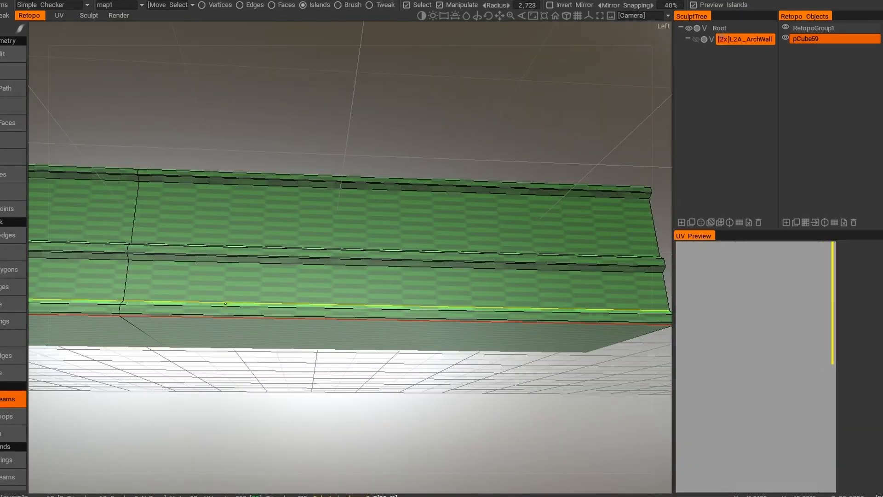
left_click(331, 304)
left_click_drag(332, 305, 318, 331, "alt")
left_click(310, 279)
left_click(306, 263)
left_click_drag(294, 202, 261, 225, "alt")
left_click(260, 225)
- Mark the remaining lengthwise seams at the upper moulding and unwrap all islands onto the UV map
scroll(276, 258, "down", 4)
left_click_drag(276, 258, 221, 230, "alt")
scroll(220, 230, "up", 4)
left_click_drag(221, 294, 198, 239, "alt")
left_click(186, 193)
left_click(193, 180)
left_click_drag(193, 180, 239, 230, "alt")
scroll(239, 230, "down", 4)
scroll(11, 414, "down", 3)
left_click(11, 448)
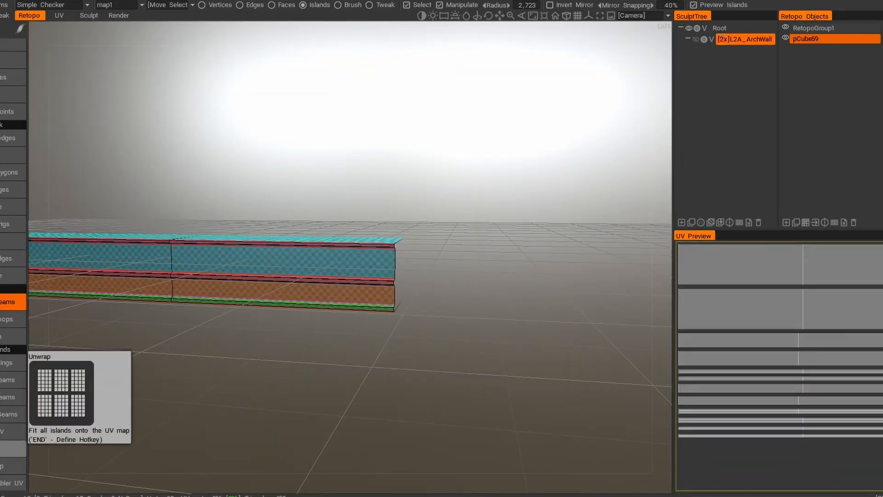
- Show the sculpted wall head again and bake it with a normal map onto the low-poly mesh for painting
scroll(11, 448, "down", 5)
scroll(322, 276, "down", 2)
left_click_drag(322, 276, 377, 276, "alt")
left_click(696, 40)
left_click(88, 1)
left_click(129, 19)
left_click(494, 174)
left_click(282, 235)
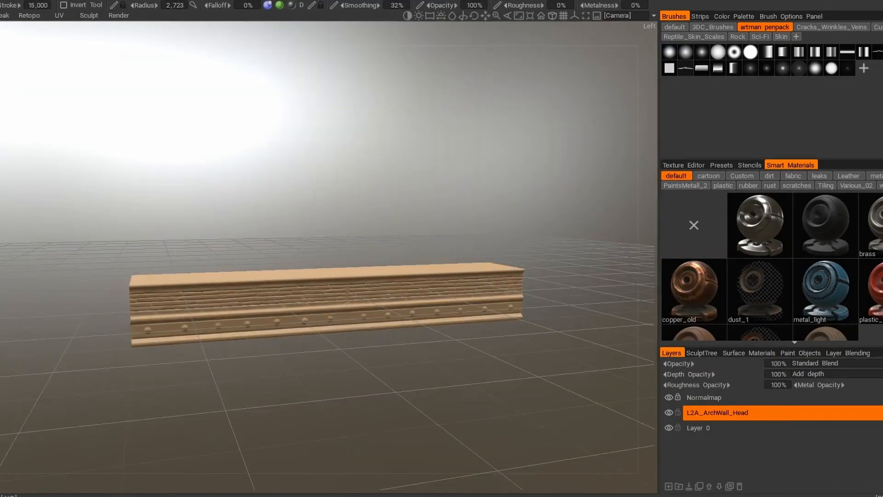
- Calculate a curvature map for the baked wall head
left_click_drag(349, 294, 322, 267, "alt")
scroll(322, 276, "up", 2)
left_click(27, 1)
left_click(60, 134)
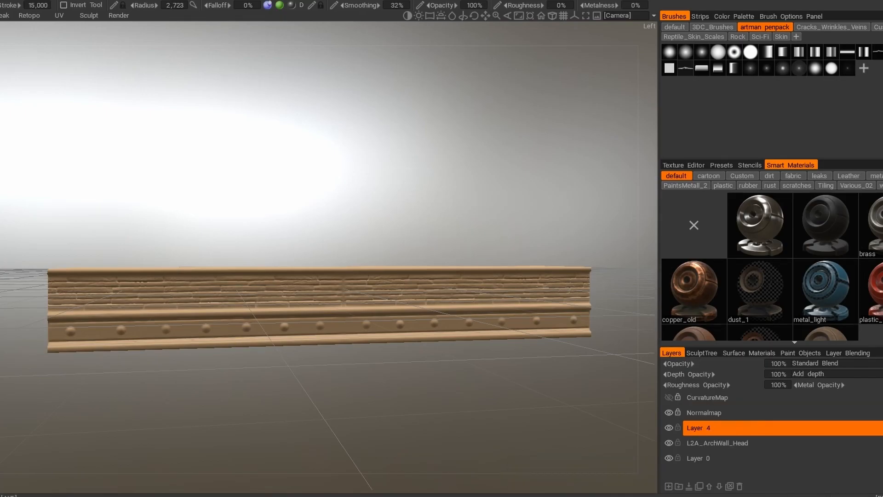
left_click_drag(349, 276, 322, 276, "alt")
- Adjust the custom L2A smart material and fill the entire wall head with it on the new layer, using cube mapping
left_click(742, 176)
left_click(872, 226)
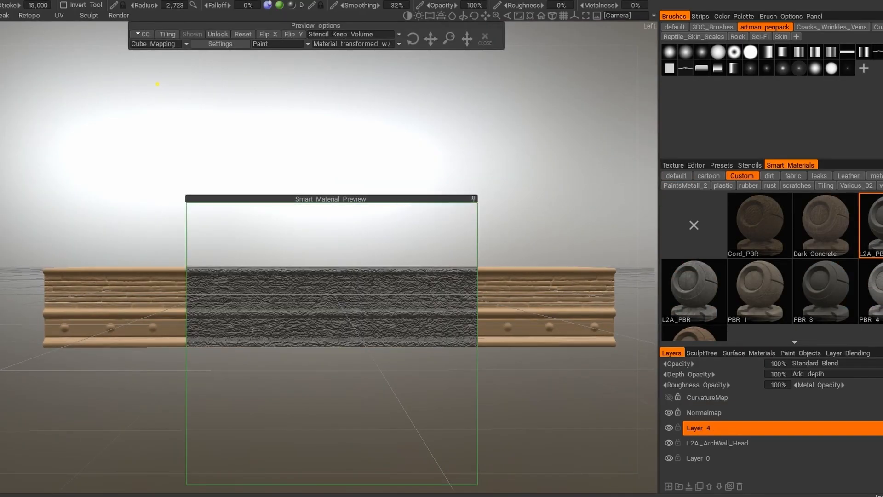
right_click(871, 225)
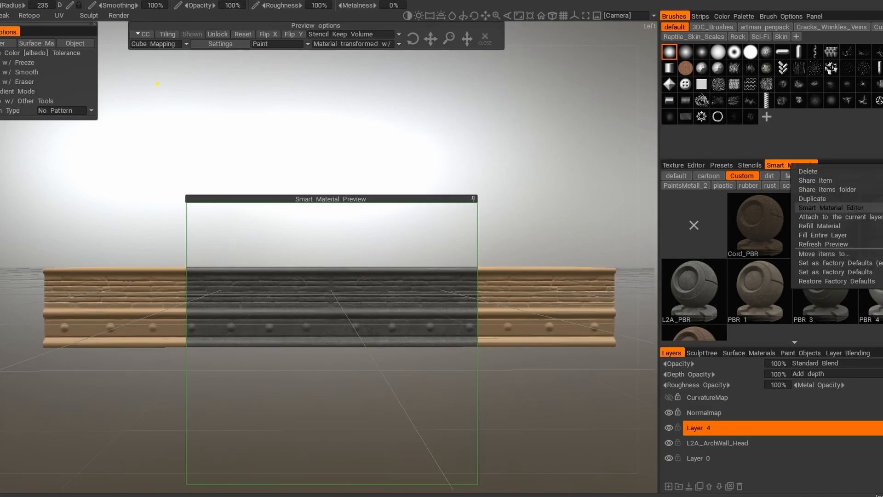
left_click(819, 221)
left_click(617, 139)
left_click(411, 272)
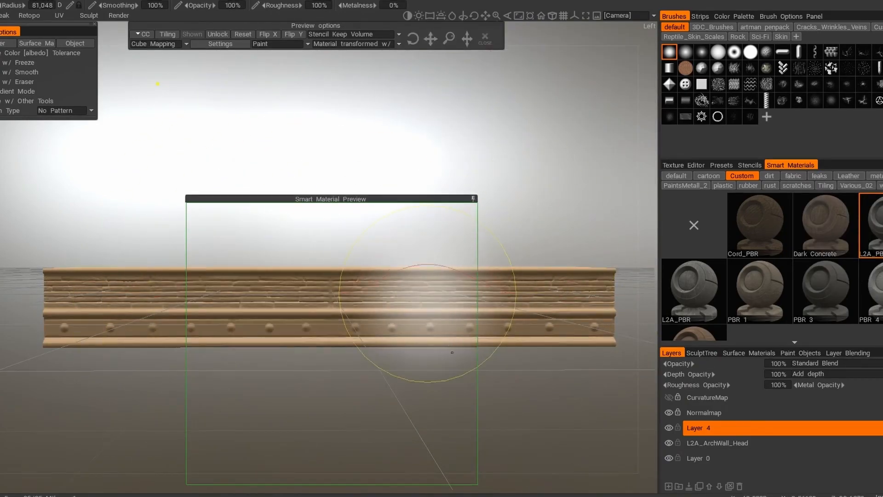
right_click_drag(373, 207, 382, 318, "alt")
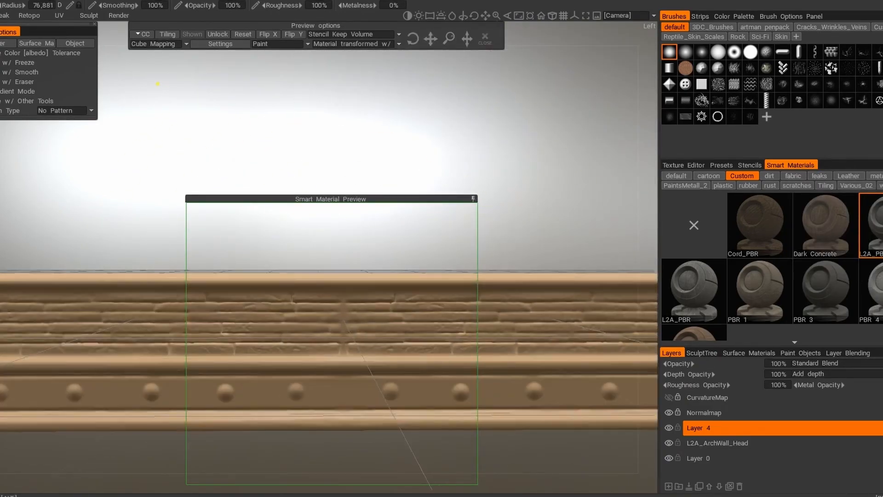
left_click_drag(382, 318, 391, 290, "alt")
right_click_drag(391, 290, 387, 165, "alt")
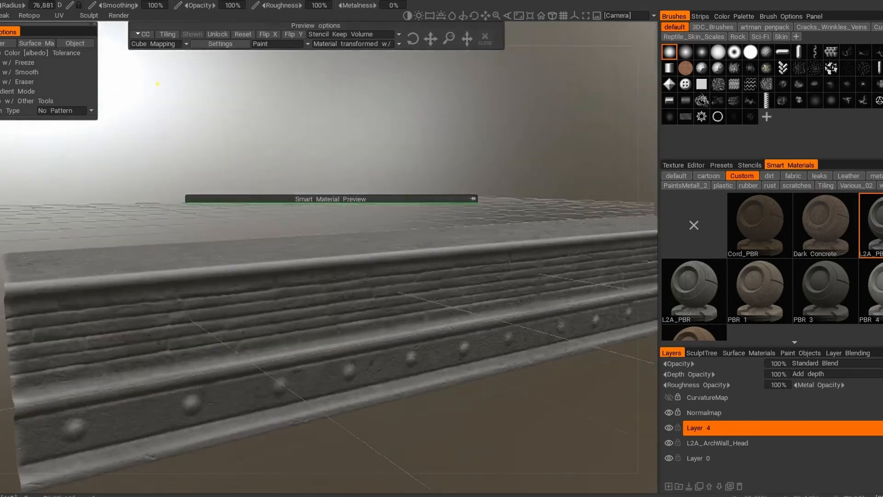
left_click_drag(331, 294, 295, 263, "alt")
right_click_drag(295, 263, 276, 184, "alt")
left_click(28, 2)
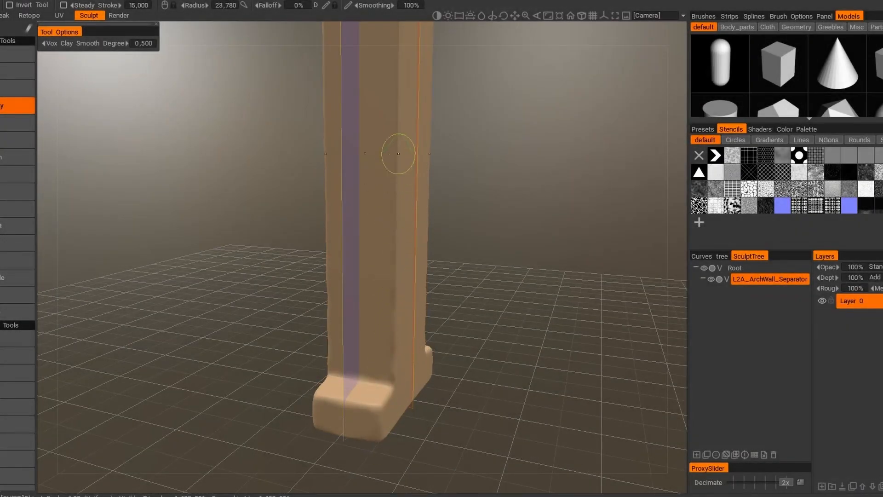
- Examine the arch wall separator's shaft, collars, spiked spire and foot from base to top
middle_click_drag(396, 92, 419, 242)
middle_click_drag(415, 328, 400, 478)
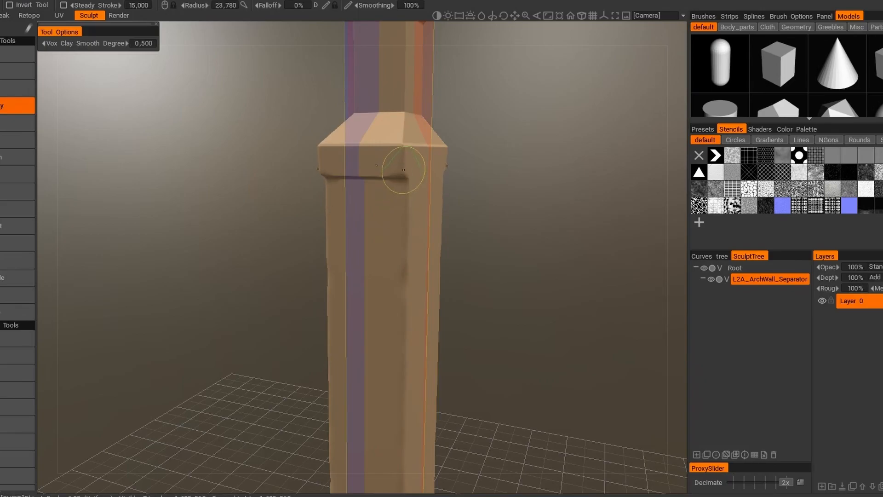
left_click_drag(392, 173, 322, 220, "alt")
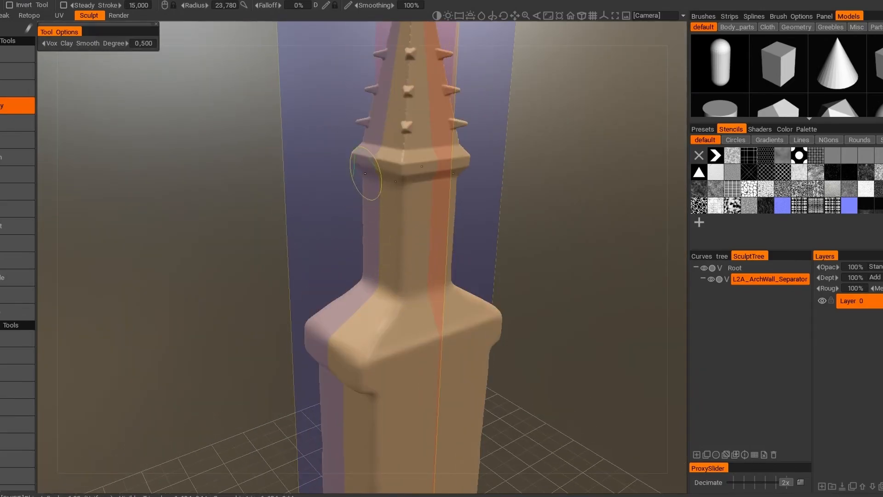
left_click_drag(408, 294, 453, 283, "alt")
middle_click_drag(428, 152, 453, 430)
left_click_drag(453, 430, 405, 396, "alt")
right_click_drag(405, 396, 370, 322, "alt")
middle_click_drag(370, 322, 341, 165, "alt")
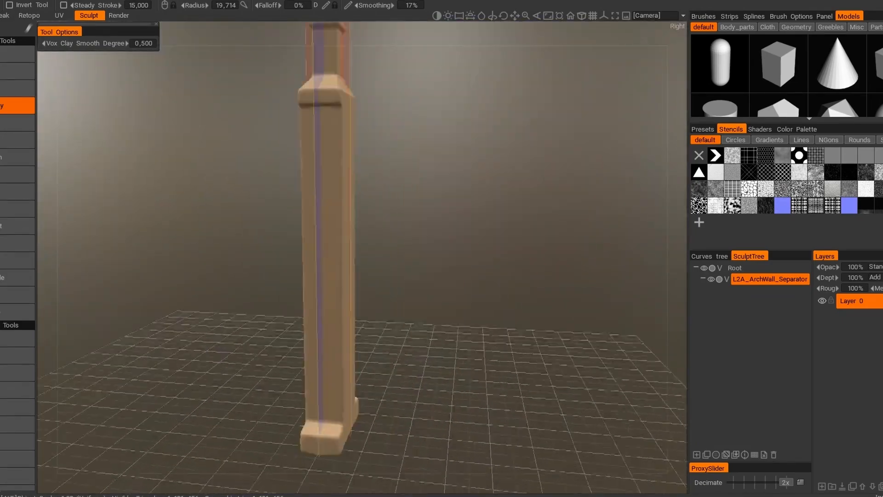
left_click_drag(341, 165, 377, 156, "alt")
- Switch to the scrape tool with Soft Scrape on, hide the symmetry planes and scrape along a vertical edge of the separator's shaft
left_click(17, 261)
right_click_drag(359, 239, 387, 295, "alt")
middle_click_drag(386, 350, 391, 239, "alt")
left_click(28, 1)
left_click(51, 28)
left_click_drag(377, 258, 451, 248, "alt")
right_click_drag(450, 248, 487, 313, "alt")
left_click_drag(488, 314, 487, 119)
left_click_drag(479, 305, 391, 295, "alt")
right_click_drag(391, 295, 368, 248, "alt")
middle_click_drag(368, 249, 399, 368, "alt")
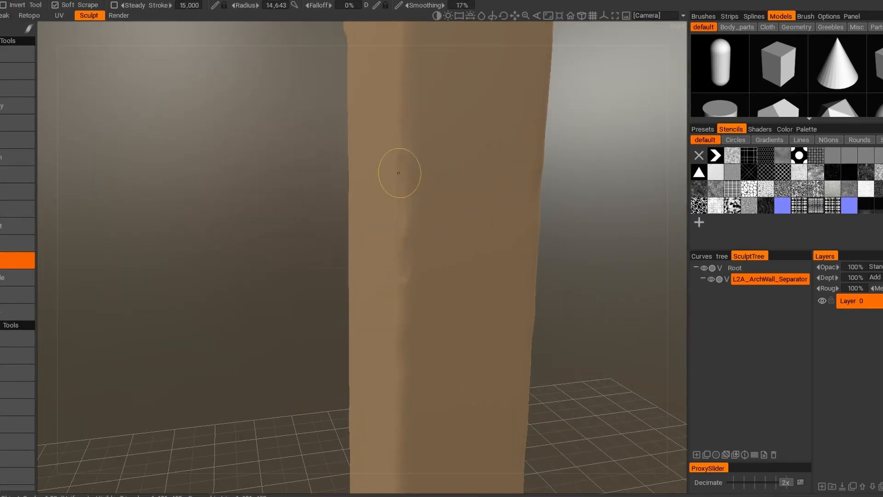
- Scrape another vertical shaft edge down to the separator's foot with a brush radius of 18,801
left_click_drag(532, 321, 616, 317, "alt")
right_click_drag(617, 317, 579, 257, "alt")
middle_click_drag(414, 295, 373, 276, "alt")
right_click_drag(372, 276, 322, 377, "alt")
left_click_drag(299, 404, 290, 232)
left_click_drag(295, 159, 310, 235, "alt")
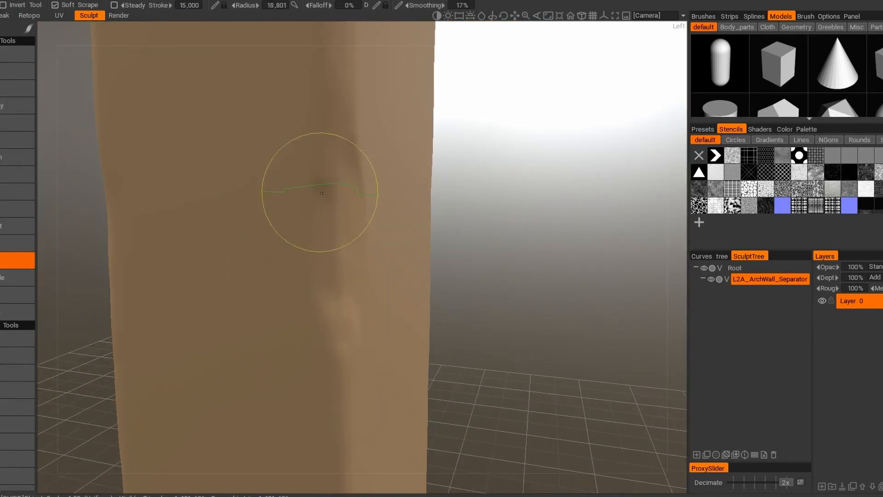
right_click_drag(310, 234, 280, 184, "alt")
left_click_drag(281, 184, 349, 202, "alt")
middle_click_drag(350, 395, 341, 276, "alt")
left_click_drag(337, 341, 336, 338)
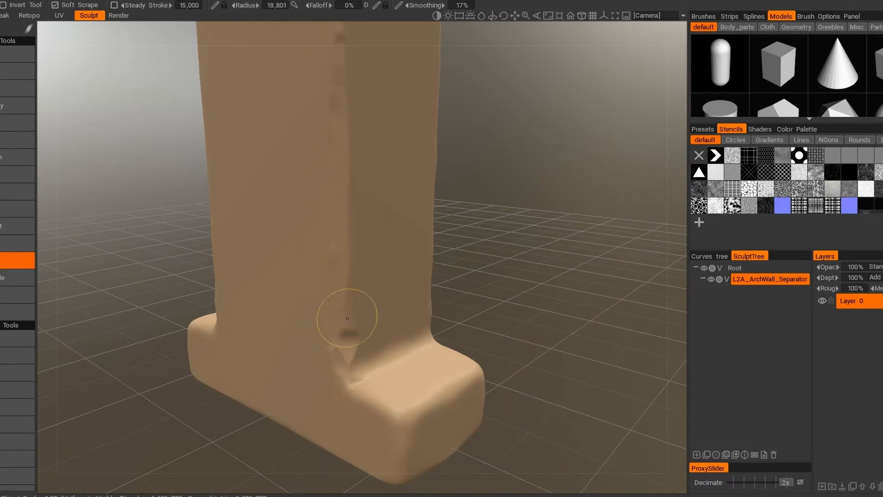
- Check the underside of the separator's collar and the shaft down to the foot from several sides
right_click_drag(330, 227, 299, 179, "alt")
left_click_drag(299, 179, 341, 184, "alt")
middle_click_drag(340, 184, 340, 350, "alt")
right_click_drag(341, 230, 391, 294, "alt")
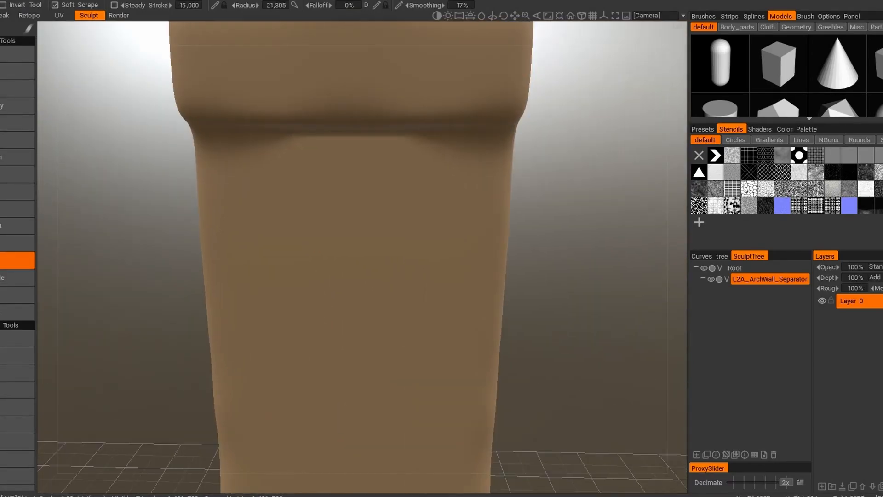
left_click_drag(442, 262, 378, 264, "alt")
left_click_drag(378, 159, 414, 171, "alt")
right_click_drag(414, 170, 350, 83, "alt")
left_click_drag(349, 83, 322, 110, "alt")
middle_click_drag(368, 368, 368, 184, "alt")
left_click_drag(368, 184, 322, 193, "alt")
right_click_drag(322, 193, 396, 312, "alt")
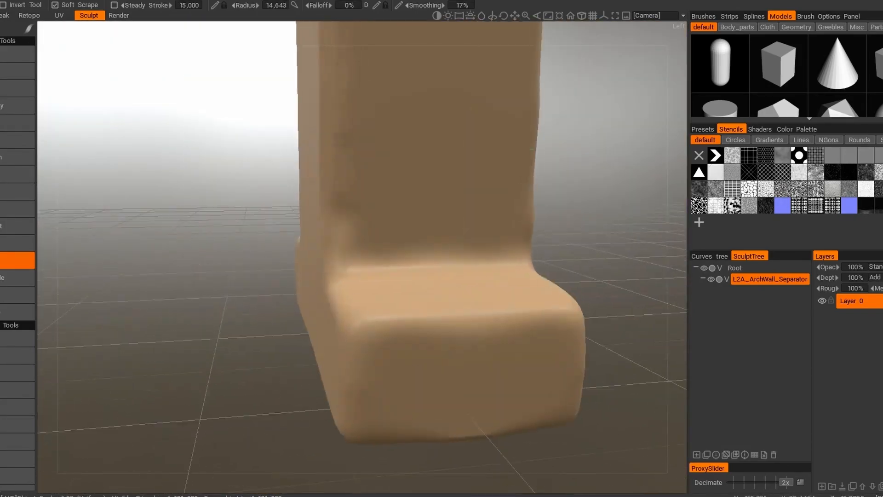
- Scrape the separator's foot block to soften its upper edges and outer corner with a brush radius of 9,454
left_click_drag(338, 317, 388, 345, "alt")
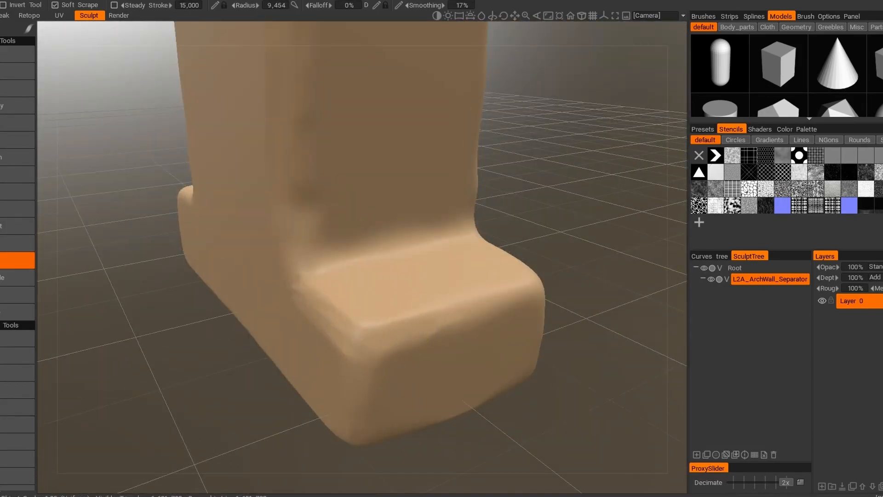
left_click_drag(478, 335, 359, 355, "alt")
right_click_drag(359, 354, 400, 412, "alt")
left_click_drag(423, 338, 222, 274)
left_click_drag(257, 252, 382, 359, "alt")
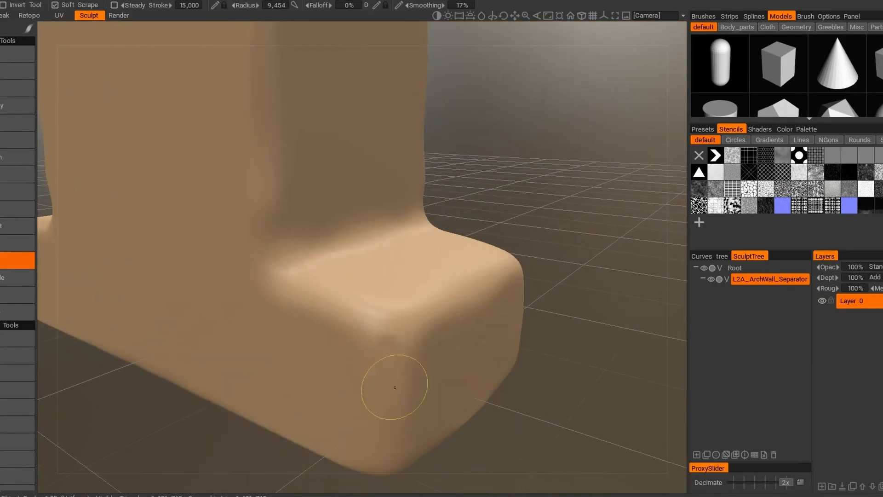
left_click_drag(594, 460, 442, 479, "alt")
left_click_drag(414, 352, 453, 382)
left_click_drag(391, 332, 341, 319)
right_click_drag(528, 319, 432, 248, "alt")
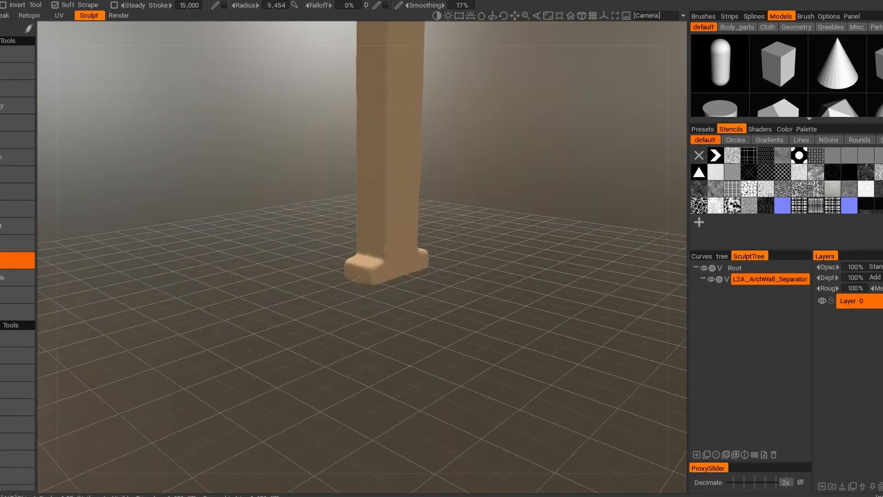
- Switch to the extrude tool and resample the separator to 2,000,000 polygons
left_click_drag(432, 248, 506, 221, "alt")
middle_click_drag(506, 220, 502, 349, "alt")
key("s")
left_click(15, 157)
scroll(14, 412, "down", 10)
left_click(14, 445)
left_click(420, 256)
type("2000000")
key("Return")
left_click(294, 296)
- View the separator squarely from its narrow side and load the brick stencil with its preview at 10%
left_click(658, 16)
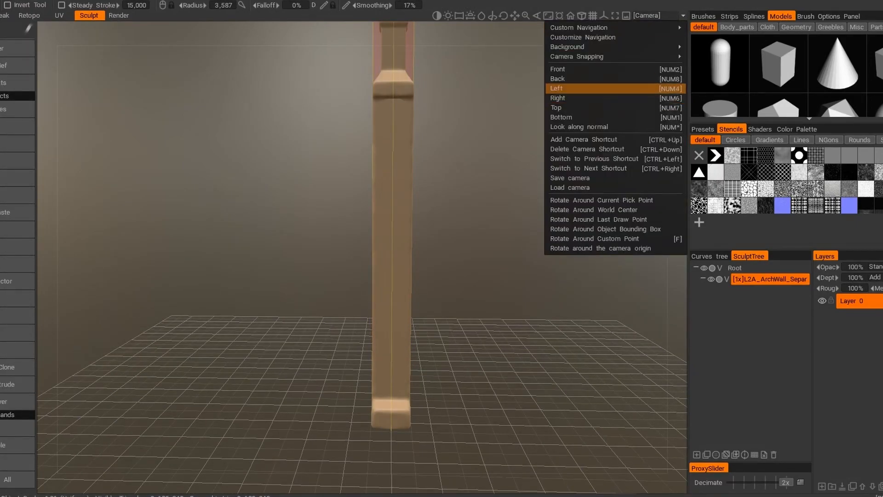
left_click(644, 87)
right_click_drag(368, 258, 427, 276, "alt")
scroll(16, 230, "up", 10)
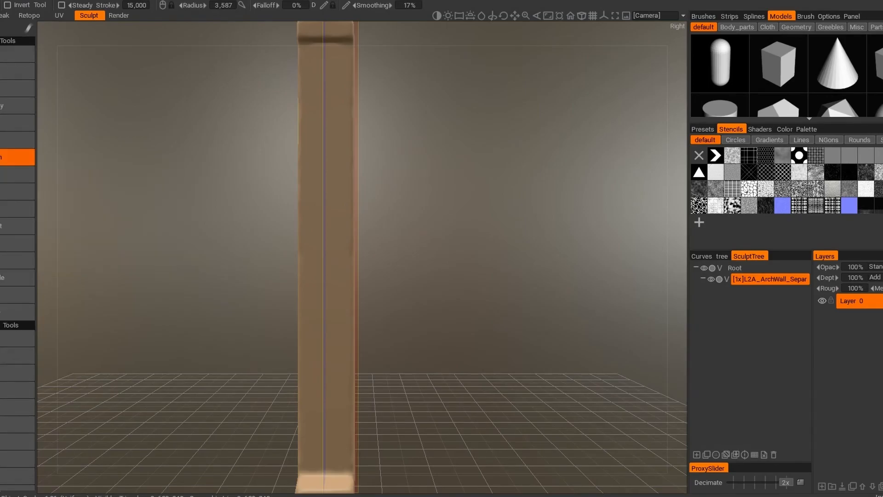
left_click(732, 188)
left_click(265, 44)
left_click(257, 64)
- Use a rectangular stroke to extrude the brick pattern over the shaft's narrow side, from below the collar down to the foot
middle_click_drag(432, 249, 431, 275, "alt")
right_click_drag(432, 276, 416, 271, "alt")
key("s")
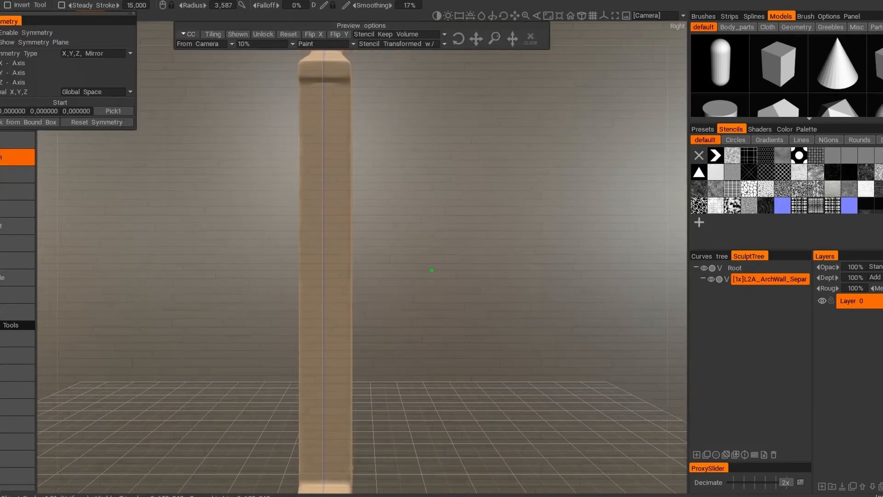
key("s")
middle_click_drag(432, 270, 458, 276, "alt")
left_click(30, 29)
left_click(46, 31)
mouse_move(458, 276)
left_mouse_down("alt")
mouse_move(414, 258)
mouse_move(457, 276)
left_mouse_up("alt")
mouse_move(458, 276)
middle_mouse_down("alt")
mouse_move(446, 198)
mouse_move(442, 250)
middle_mouse_up("alt")
left_click_drag(379, 444, 319, 406)
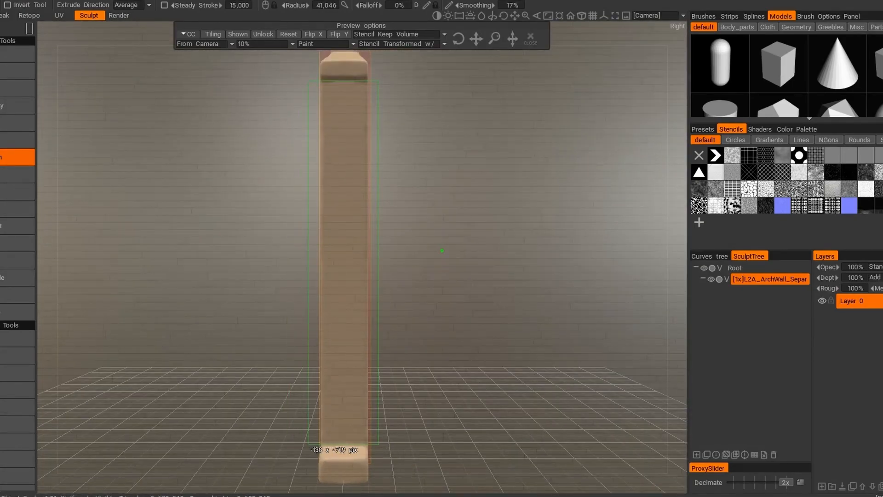
left_click_drag(308, 82, 308, 81)
- Toggle the X and Z symmetry axes and extrude the brick pattern over the shaft's wide side in the front view
left_click_drag(442, 251, 529, 257, "alt")
left_click(656, 16)
left_click(570, 69)
middle_click_drag(488, 193, 488, 217, "alt")
key("s")
key("x")
key("z")
left_click_drag(488, 217, 486, 203, "alt")
left_click(656, 15)
middle_click_drag(486, 202, 510, 220, "alt")
left_click(571, 69)
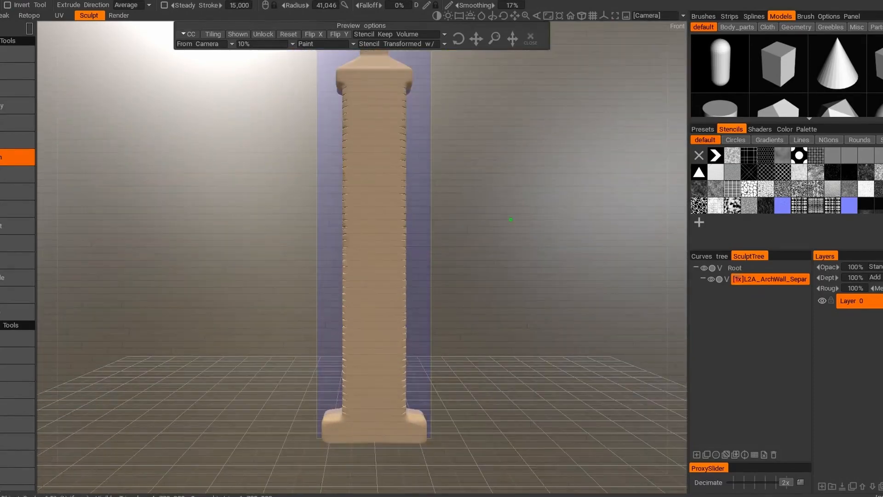
left_click_drag(257, 84, 257, 83)
- Return to freehand strokes, remove the brick stencil and raise the brush smoothing to 100%
left_click_drag(510, 219, 460, 239, "alt")
mouse_move(489, 258)
middle_mouse_down("alt")
mouse_move(489, 238)
mouse_move(422, 193)
middle_mouse_up("alt")
left_click(29, 1)
left_click(55, 19)
left_click(531, 38)
left_click_drag(421, 193, 464, 217, "alt")
middle_click_drag(374, 414, 396, 342, "alt")
right_click_drag(396, 342, 396, 375, "alt")
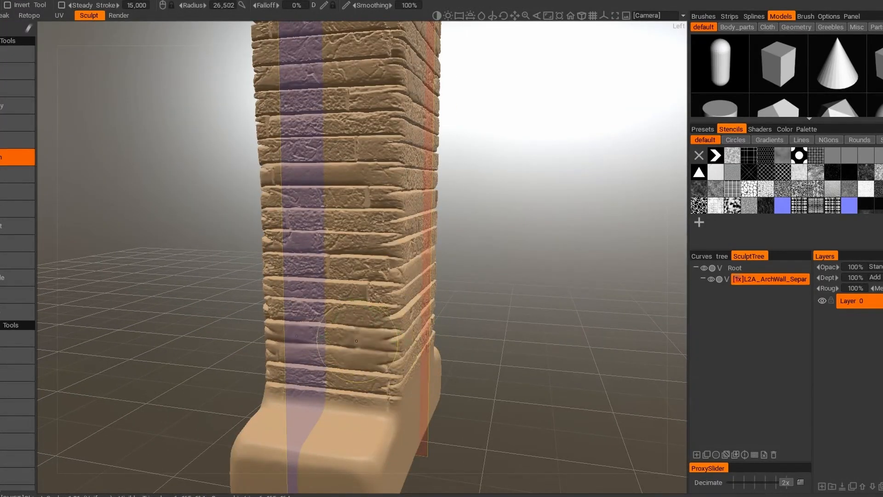
- Smooth the lower brick rows around the shaft's corner with a brush radius of 15,100
left_click_drag(363, 315, 333, 334, "alt")
right_click_drag(334, 334, 364, 365, "alt")
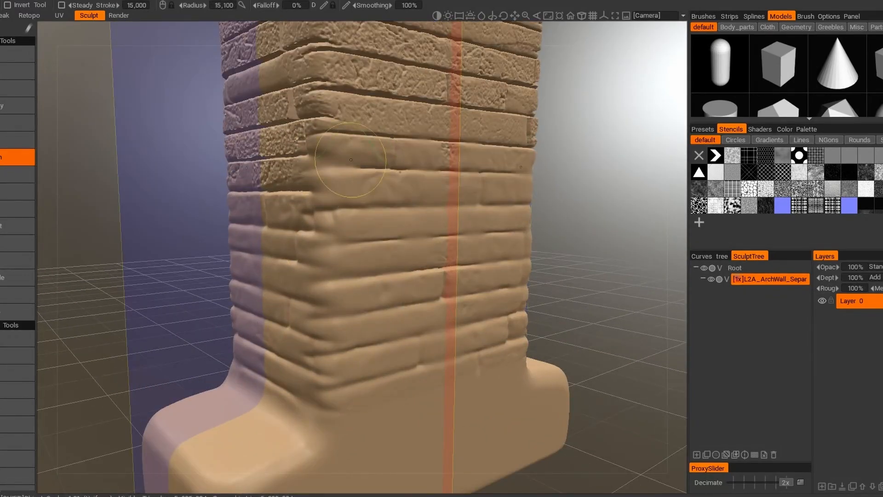
left_click_drag(338, 159, 335, 100, "shift")
left_click_drag(335, 100, 451, 134, "alt")
- Smooth the lower brick rows across the shaft's narrow side at 100% smoothing
middle_click_drag(529, 257, 479, 184, "alt")
mouse_move(488, 164)
left_mouse_down("shift")
mouse_move(469, 191)
mouse_move(492, 53)
left_mouse_up("shift")
middle_click_drag(492, 53, 441, 317, "alt")
left_click_drag(455, 343, 450, 328, "shift")
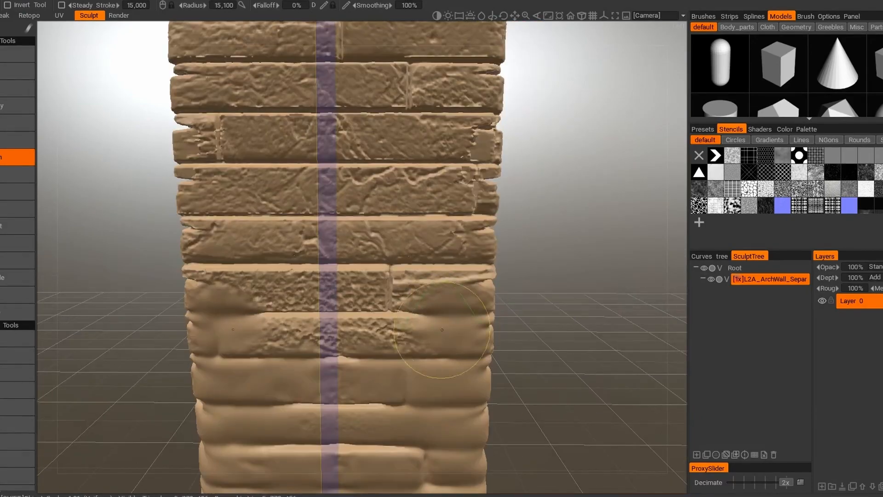
mouse_move(382, 234)
left_mouse_down("shift")
mouse_move(400, 79)
mouse_move(488, 119)
left_mouse_up("shift")
mouse_move(437, 341)
left_mouse_down("shift")
mouse_move(404, 194)
mouse_move(428, 111)
left_mouse_up("shift")
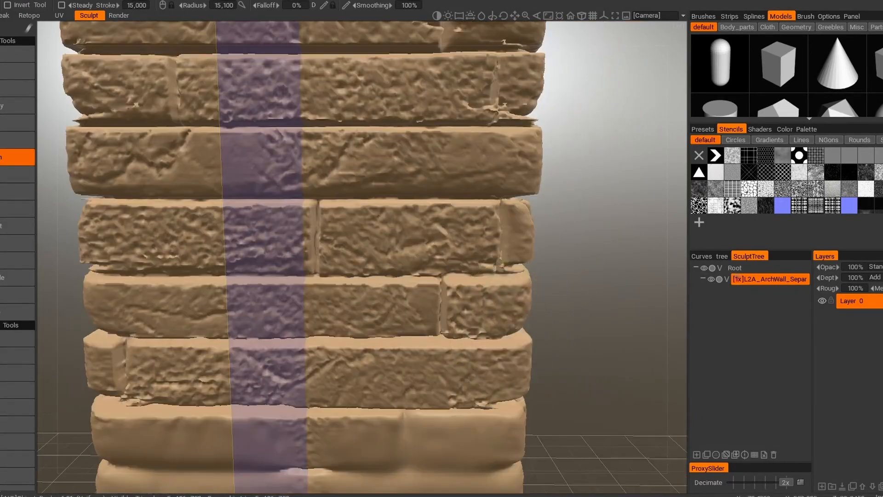
- Continue smoothing the brick rows up the shaft's narrow side, with the smoothing lowered to 65%
mouse_move(331, 373)
left_mouse_down("shift")
mouse_move(359, 237)
mouse_move(342, 120)
left_mouse_up("shift")
mouse_move(343, 119)
middle_mouse_down("alt")
mouse_move(372, 171)
mouse_move(382, 368)
middle_mouse_up("alt")
left_click_drag(382, 350, 575, 138, "shift")
middle_click_drag(483, 115, 463, 326, "alt")
mouse_move(442, 331)
left_mouse_down("shift")
mouse_move(372, 244)
mouse_move(428, 257)
left_mouse_up("shift")
left_click_drag(428, 257, 451, 74, "shift")
right_click_drag(451, 74, 323, 223, "alt")
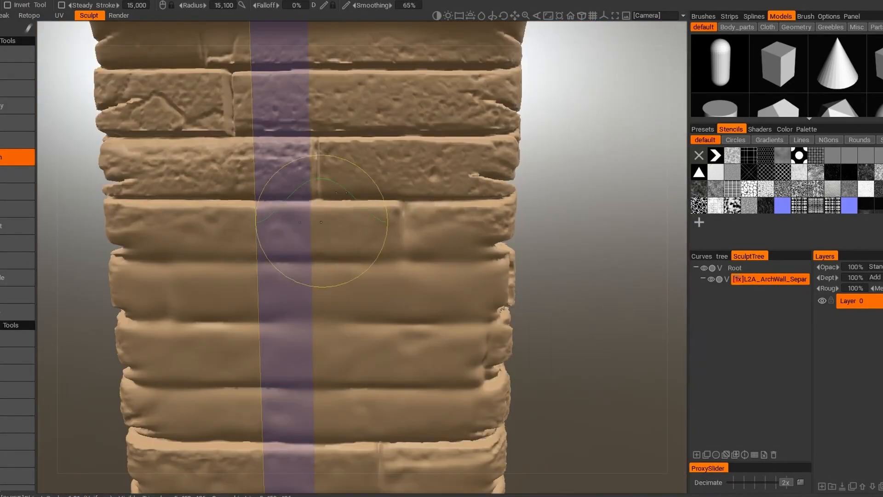
- Smooth the lower brick rows on the shaft's wide front side at 65% smoothing
left_click_drag(461, 112, 499, 221, "alt")
right_click_drag(498, 221, 160, 237, "alt")
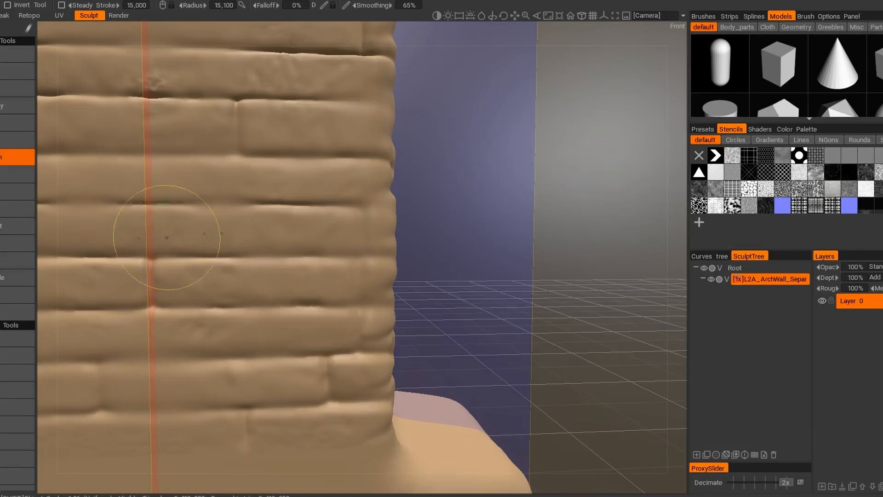
middle_click_drag(159, 236, 202, 441, "alt")
left_click_drag(203, 331, 218, 233, "shift")
left_click_drag(185, 117, 382, 131, "shift")
middle_click_drag(382, 131, 426, 281, "alt")
left_click_drag(154, 233, 315, 232, "shift")
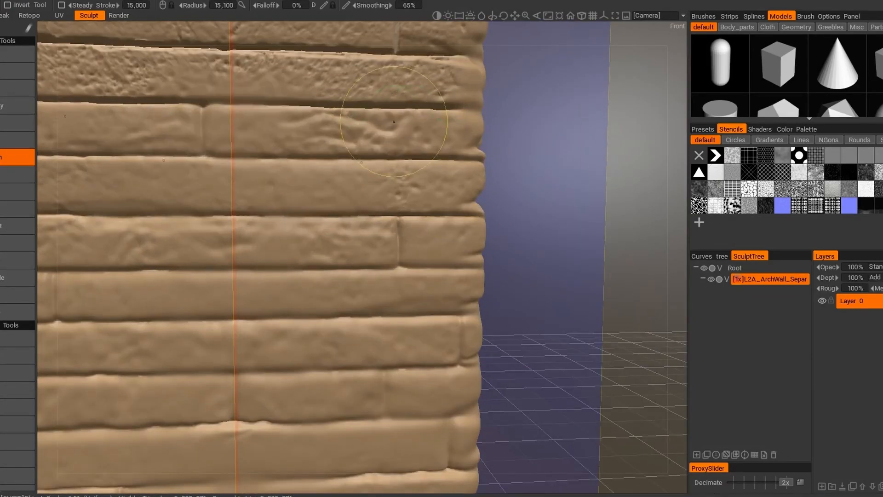
left_click_drag(412, 122, 115, 76, "shift")
- Soften the rough surface of the middle brick rows on the shaft's wide front side
middle_click_drag(115, 76, 83, 336, "alt")
middle_click_drag(358, 203, 469, 237, "alt")
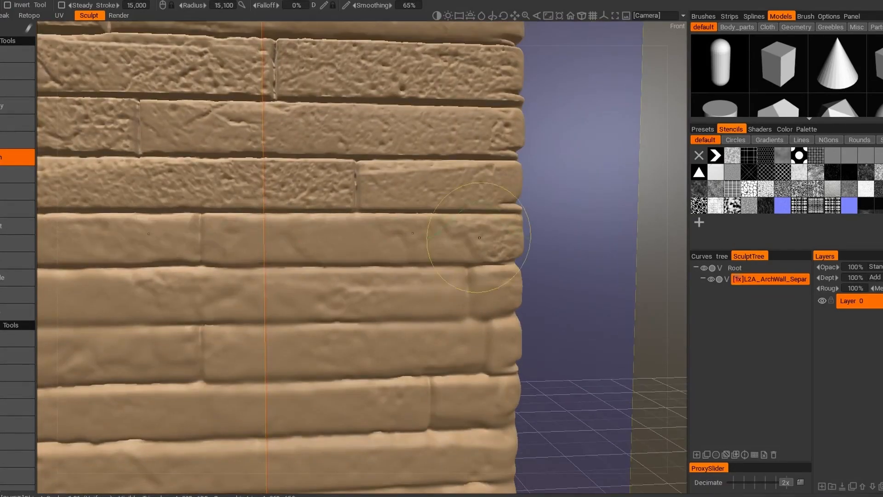
middle_click_drag(478, 141, 229, 184, "alt")
middle_click_drag(402, 142, 440, 189, "alt")
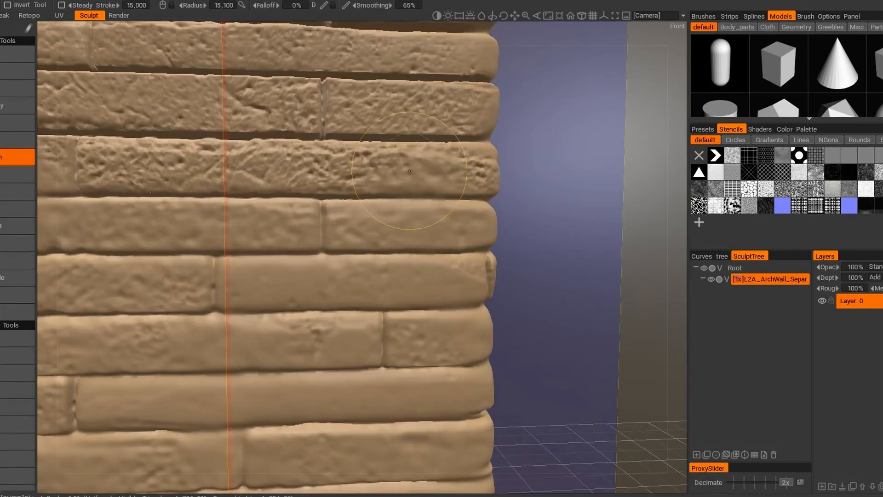
middle_click_drag(275, 106, 330, 242, "alt")
left_click_drag(485, 124, 309, 53, "shift")
middle_click_drag(309, 53, 325, 266, "alt")
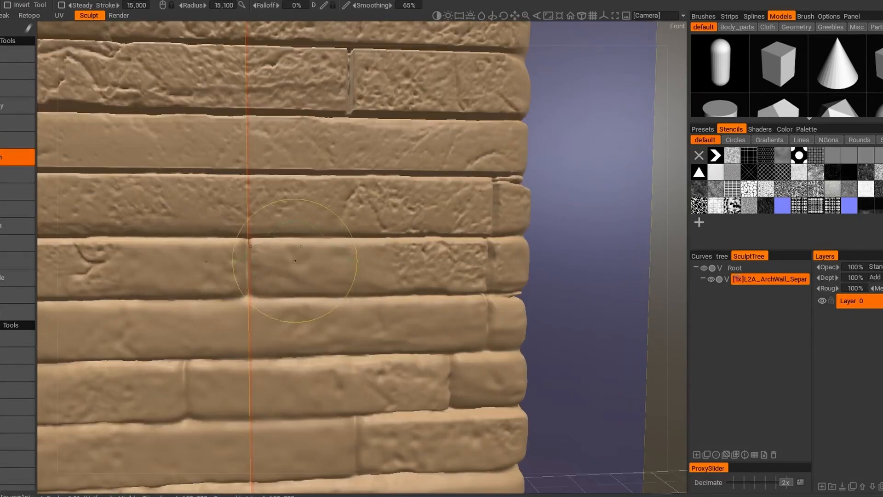
- Smooth the upper brick rows of the wide front side up to the underside of the collar
middle_click_drag(459, 139, 235, 220, "alt")
middle_click_drag(490, 67, 514, 236, "alt")
left_click_drag(101, 184, 494, 163, "shift")
middle_click_drag(495, 115, 499, 269, "alt")
mouse_move(101, 230)
left_mouse_down("shift")
mouse_move(511, 171)
mouse_move(515, 90)
left_mouse_up("shift")
middle_click_drag(515, 90, 528, 237, "alt")
middle_click_drag(279, 111, 224, 288, "alt")
left_click_drag(224, 288, 193, 182, "shift")
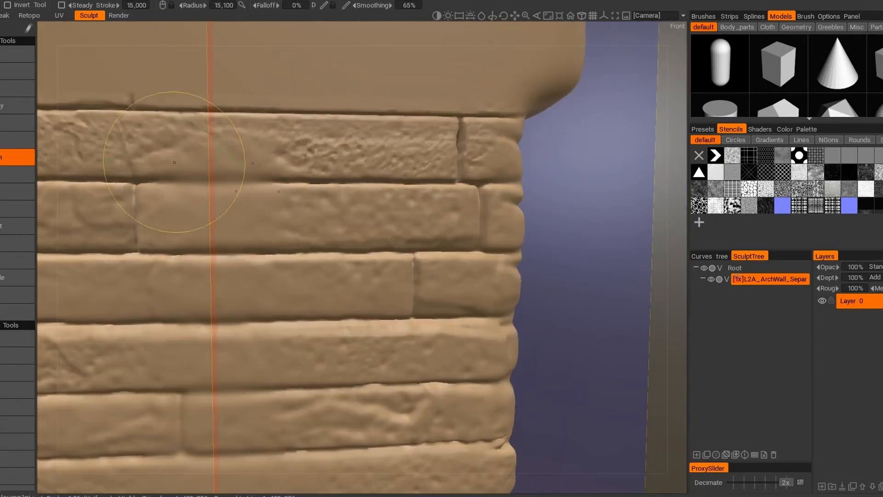
right_click_drag(193, 182, 184, 239, "alt")
- Draw raised curve borders on the narrow-side panel below the upper ring with radius 3,643, and a diamond inside it with radius 2,210
left_click_drag(184, 239, 368, 258, "alt")
middle_click_drag(368, 258, 363, 331, "alt")
left_click(18, 123)
right_click_drag(364, 276, 340, 434, "alt")
left_click(368, 243)
middle_click_drag(367, 243, 372, 403, "alt")
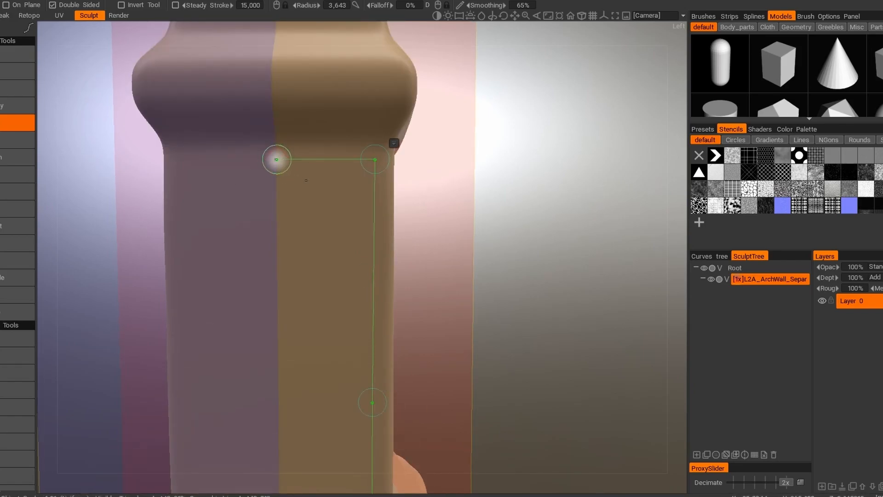
left_click(276, 159)
key("Return")
mouse_move(276, 161)
right_mouse_down("alt")
mouse_move(386, 221)
mouse_move(432, 285)
right_mouse_up("alt")
key("Escape")
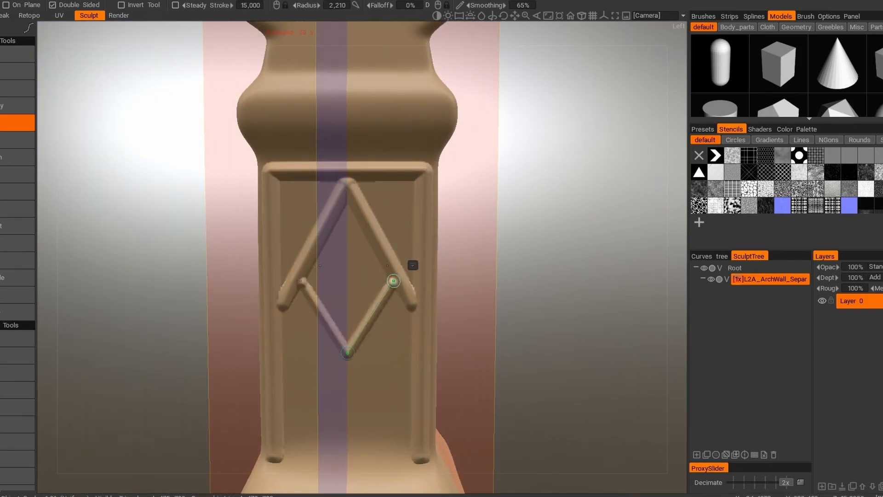
- Switch to Vox Clay and smooth the raised border and diamond on the narrow-side panel
left_click(17, 106)
right_click_drag(368, 276, 401, 327, "alt")
right_click_drag(399, 328, 406, 320, "shift")
left_click_drag(396, 271, 373, 71, "shift")
middle_click_drag(418, 377, 448, 92, "alt")
right_click_drag(449, 92, 378, 46, "alt")
- Draw a raised curve border on the front panel with radius 3,422, and a diamond inside it with radius 2,210
mouse_move(322, 184)
left_mouse_down("alt")
mouse_move(424, 184)
mouse_move(506, 207)
mouse_move(368, 193)
left_mouse_up("alt")
right_click_drag(368, 193, 405, 248, "alt")
mouse_move(368, 391)
middle_mouse_down("alt")
mouse_move(368, 92)
mouse_move(368, 391)
middle_mouse_up("alt")
right_click_drag(345, 207, 391, 276, "alt")
middle_click_drag(331, 230, 358, 248, "alt")
left_click(18, 123)
mouse_move(28, 29)
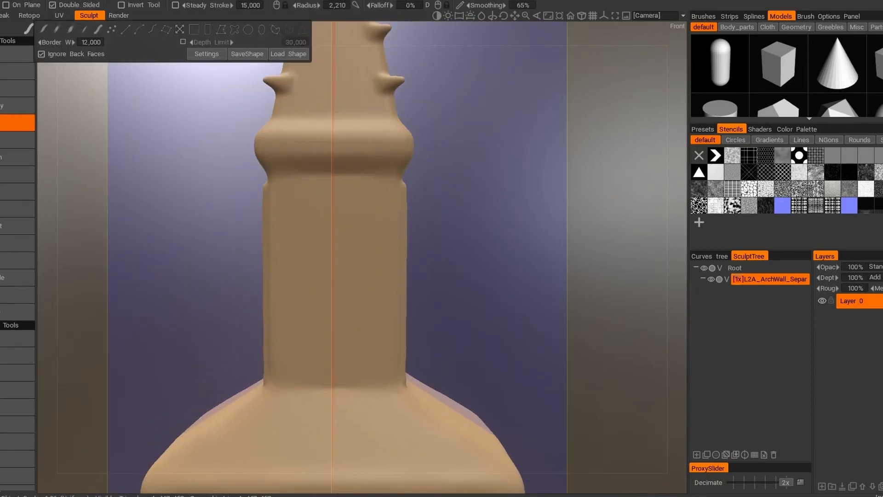
left_click(153, 29)
right_click_drag(384, 366, 396, 383, "alt")
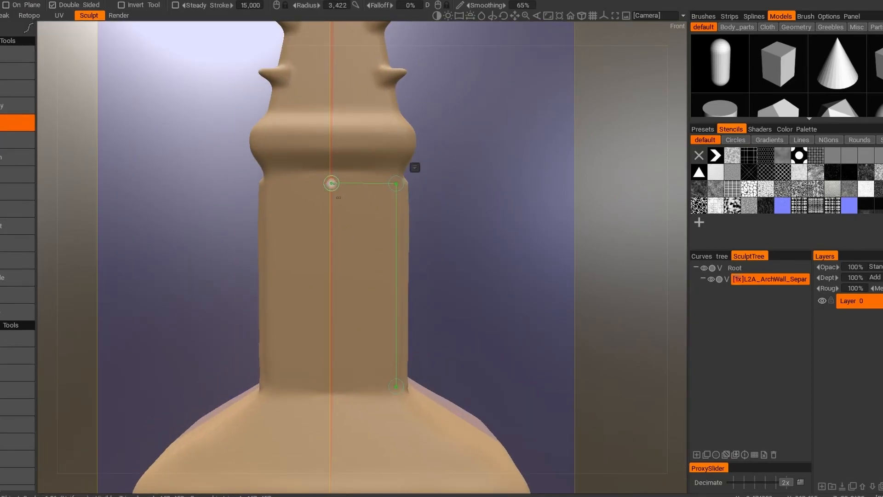
right_click_drag(375, 308, 387, 273, "alt")
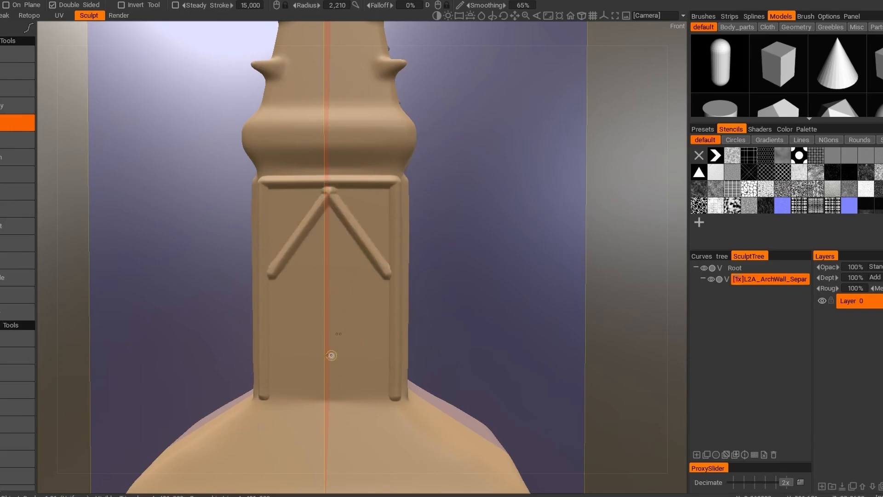
key("Return")
- Smooth the front panel's raised border and diamond with Vox Clay
mouse_move(370, 267)
right_mouse_down("alt")
mouse_move(350, 239)
mouse_move(414, 340)
right_mouse_up("alt")
left_click(17, 106)
middle_click_drag(388, 406, 415, 388, "alt")
left_click_drag(430, 446, 434, 455, "shift")
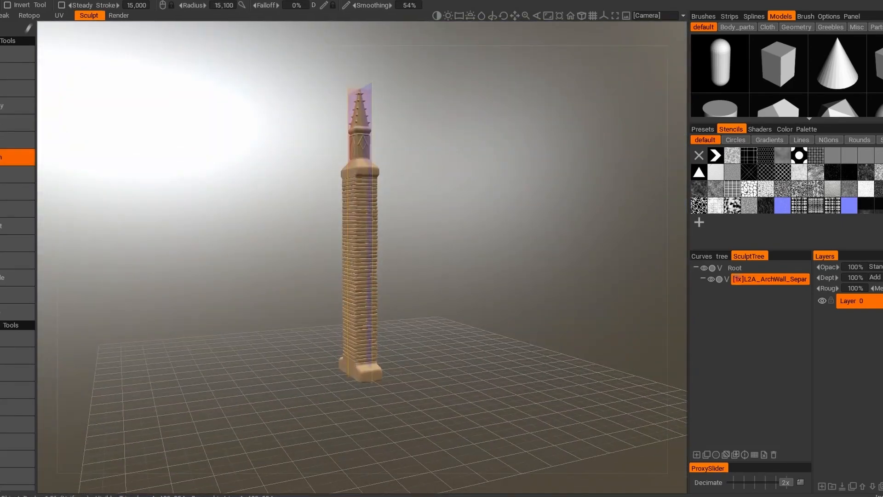
- Try a rough stone brush alpha with a radius of 41,047 on the corner of the separator's foot block
left_click(703, 16)
scroll(787, 71, "down", 1)
left_click(699, 95)
middle_click_drag(404, 349, 363, 271, "alt")
left_click_drag(349, 322, 414, 317, "alt")
mouse_move(359, 276)
right_mouse_down("alt")
mouse_move(450, 340)
mouse_move(377, 304)
right_mouse_up("alt")
left_click_drag(363, 414, 390, 418)
mouse_move(385, 368)
left_mouse_down()
mouse_move(392, 390)
mouse_move(349, 363)
left_mouse_up()
left_click_drag(405, 345, 451, 382)
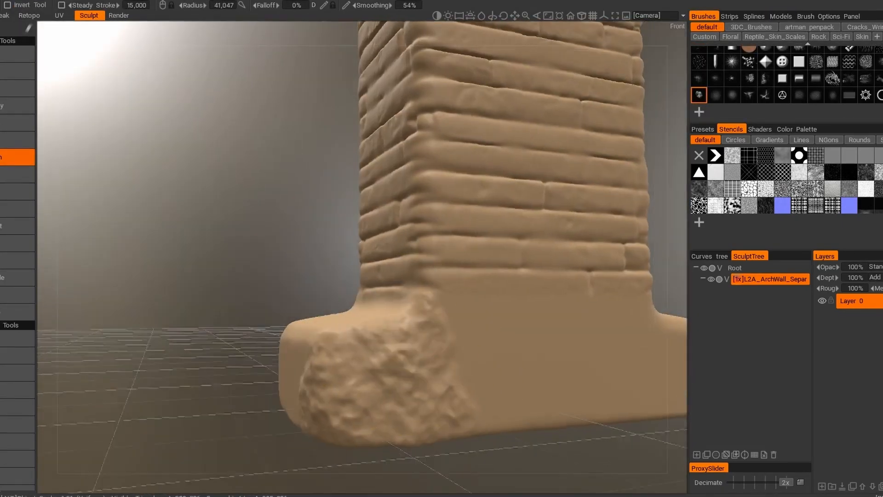
- Try to spread the rough stone texture along the remaining sides of the foot block
left_click_drag(391, 359, 497, 350, "alt")
left_click_drag(465, 327, 515, 359)
left_click_drag(414, 359, 506, 345, "alt")
right_click_drag(479, 359, 437, 340, "alt")
left_click_drag(350, 340, 442, 345, "alt")
mouse_move(442, 322)
right_mouse_down("alt")
mouse_move(487, 359)
mouse_move(441, 322)
right_mouse_up("alt")
left_click_drag(396, 395, 488, 423)
left_click_drag(414, 358, 515, 354, "alt")
left_click_drag(341, 340, 221, 378)
- Try to soften the foot block's rough texture by smoothing it with Vox Clay at a radius of 16,343
left_click(17, 106)
mouse_move(368, 349)
left_mouse_down("alt")
mouse_move(479, 345)
mouse_move(350, 271)
left_mouse_up("alt")
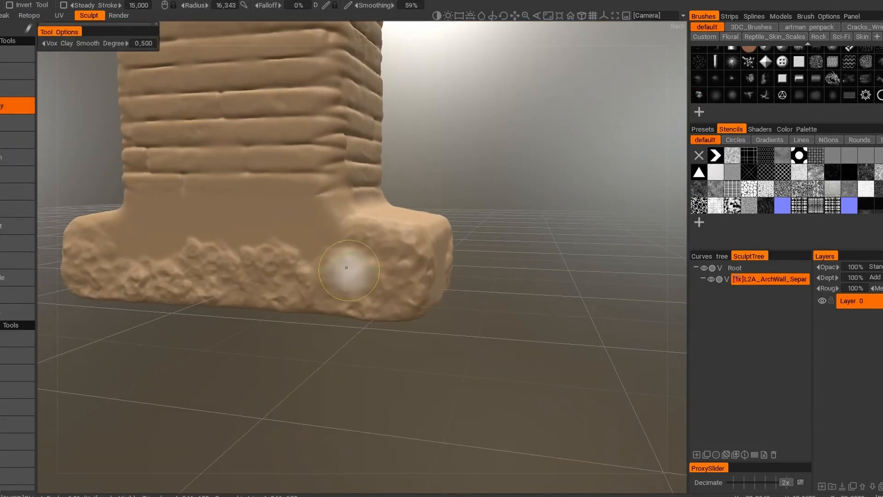
left_click_drag(420, 266, 262, 248, "shift")
left_click_drag(294, 276, 414, 317, "alt")
left_click_drag(506, 304, 322, 313, "shift")
left_click_drag(317, 322, 340, 336, "alt")
left_click_drag(341, 336, 396, 336, "alt")
left_click_drag(483, 316, 299, 295, "alt")
- Discard the foot block's rough texture and scrape its upper edges using Soft Scrape with a brush radius of 12,922
middle_click_drag(552, 391, 388, 404, "alt")
right_click_drag(388, 403, 322, 414, "alt")
left_click_drag(322, 414, 396, 442, "alt")
scroll(396, 230, "up", 3)
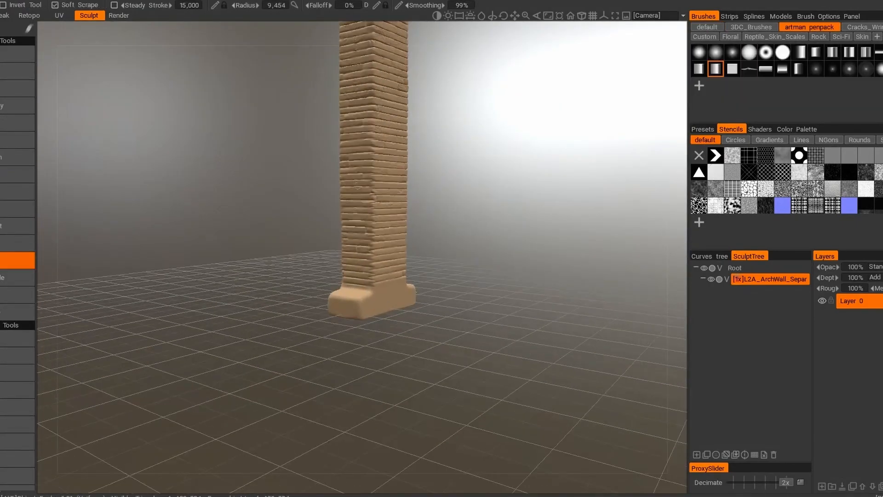
scroll(338, 377, "up", 5)
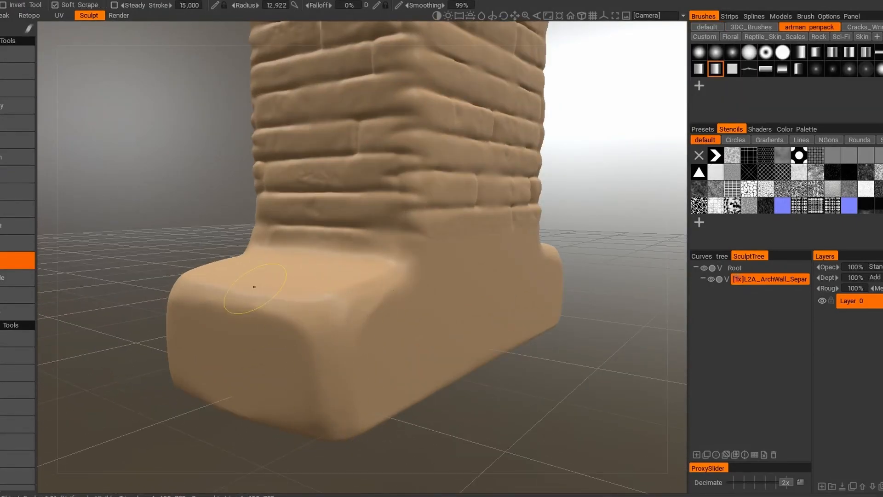
left_click_drag(260, 286, 389, 283, "alt")
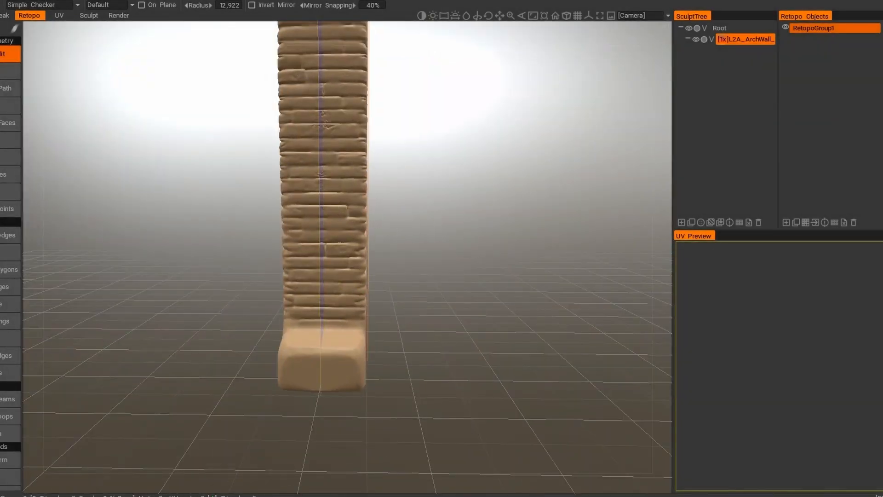
- Add a second retopo group and draw mirrored quads over the front, corner and side of the lower brick shaft
left_click(786, 222)
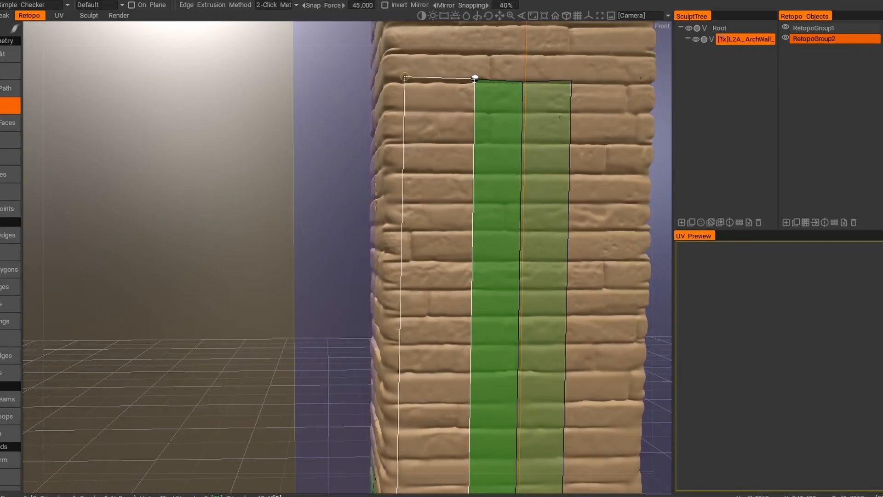
left_click(401, 78)
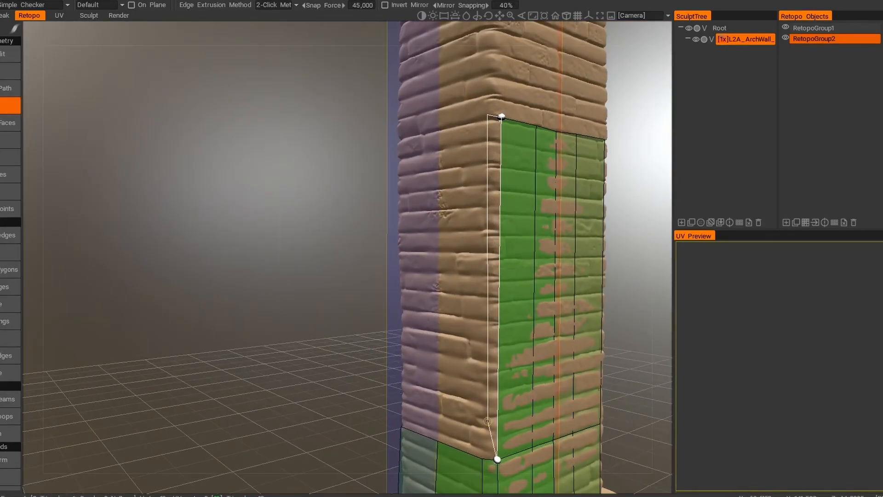
left_click(483, 458)
left_click_drag(483, 414, 575, 405, "alt")
left_click(492, 91)
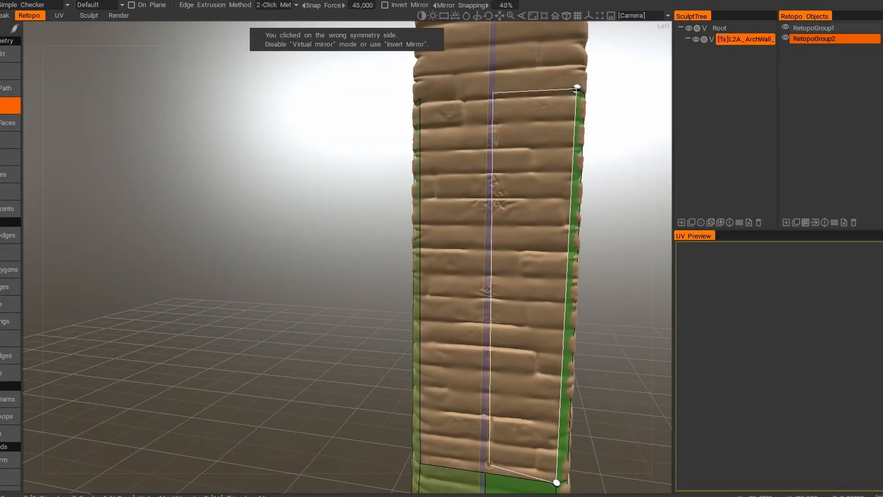
left_click(489, 480)
- Extend the quads up the front of the brick shaft to the underside of the capital block
scroll(489, 460, "down", 5)
left_click_drag(489, 414, 345, 414, "alt")
left_click_drag(345, 322, 345, 258, "alt")
middle_click_drag(345, 207, 352, 386, "alt")
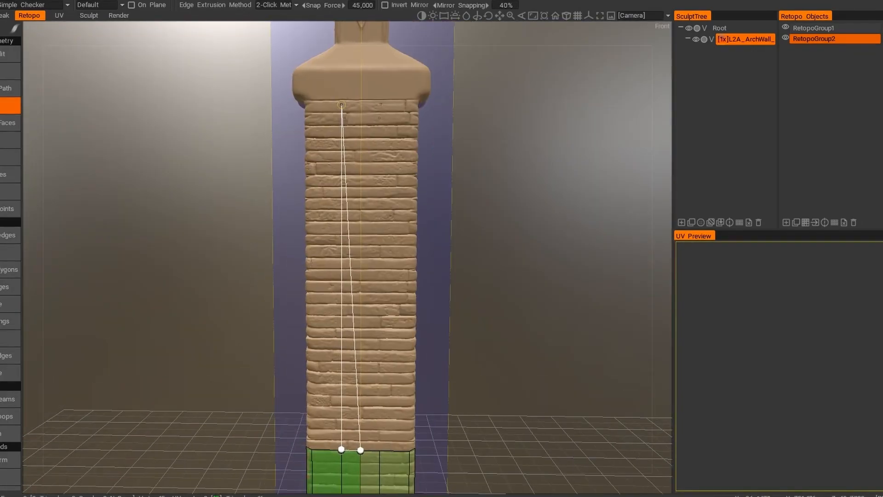
left_click(352, 97)
left_click_drag(351, 98, 384, 77, "alt")
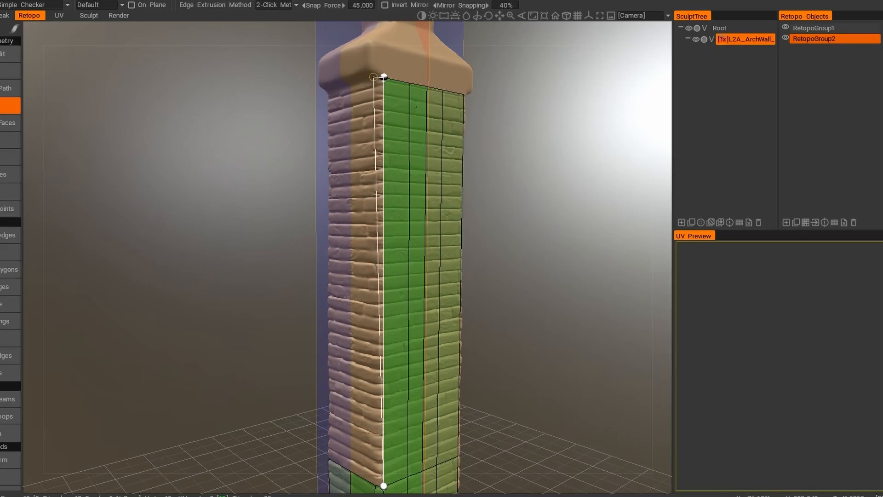
- Cover the upper brick shaft's corner and side with tall quads running up to the capital block
left_click(373, 78)
middle_click_drag(375, 184, 387, 117, "alt")
left_click(390, 416)
left_click_drag(390, 416, 499, 400, "alt")
middle_click_drag(501, 198, 473, 214, "alt")
left_click(476, 57)
left_click(473, 471)
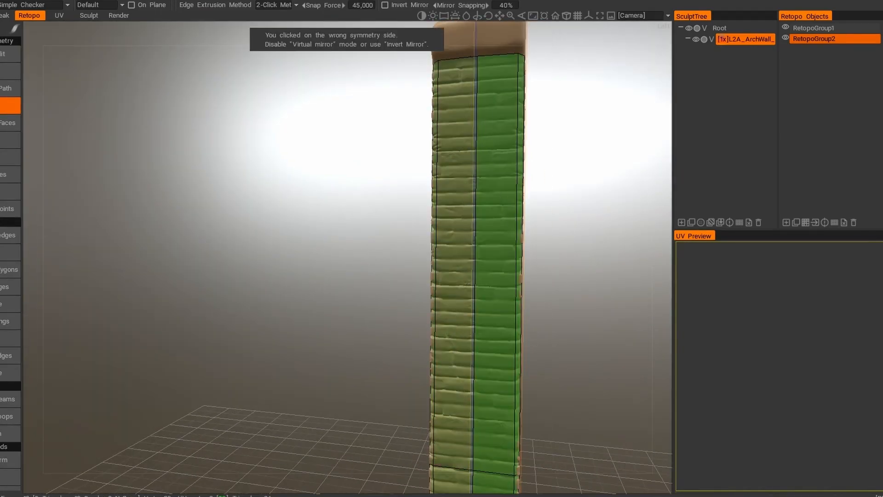
right_click_drag(472, 414, 414, 368, "alt")
middle_click_drag(410, 363, 351, 185, "alt")
left_click_drag(391, 276, 322, 281, "alt")
right_click_drag(322, 281, 368, 299, "alt")
left_click_drag(322, 295, 386, 299, "alt")
left_click(356, 324)
left_click_drag(356, 324, 246, 344, "alt")
left_click(300, 371)
key("ctrl+z")
- Draw quads from the base of the brick shaft outward over the foot block's sloped top
right_click_drag(246, 345, 184, 313, "alt")
middle_click_drag(322, 257, 359, 395, "alt")
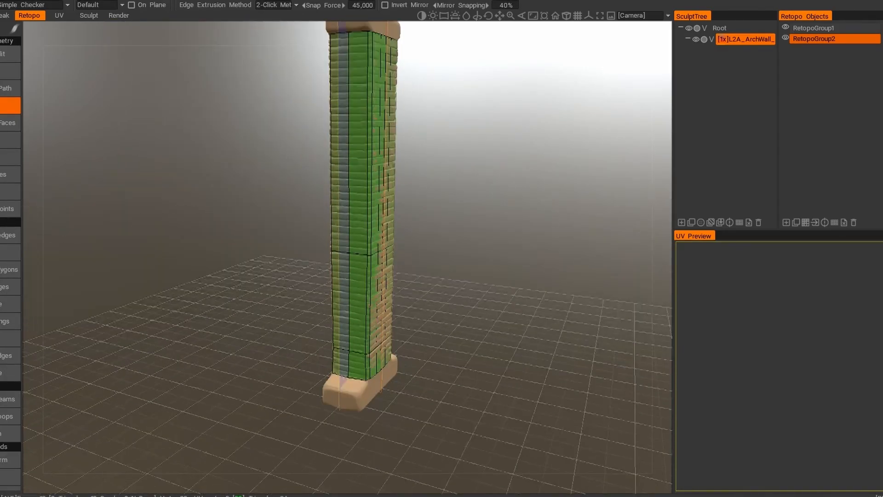
right_click_drag(356, 405, 428, 396, "alt")
left_click(410, 365)
left_click_drag(506, 299, 276, 285, "alt")
middle_click_drag(276, 285, 386, 297, "alt")
left_click(386, 298)
left_click(429, 298)
left_click(428, 298)
left_click_drag(427, 298, 612, 313, "alt")
middle_click_drag(368, 361, 368, 359, "alt")
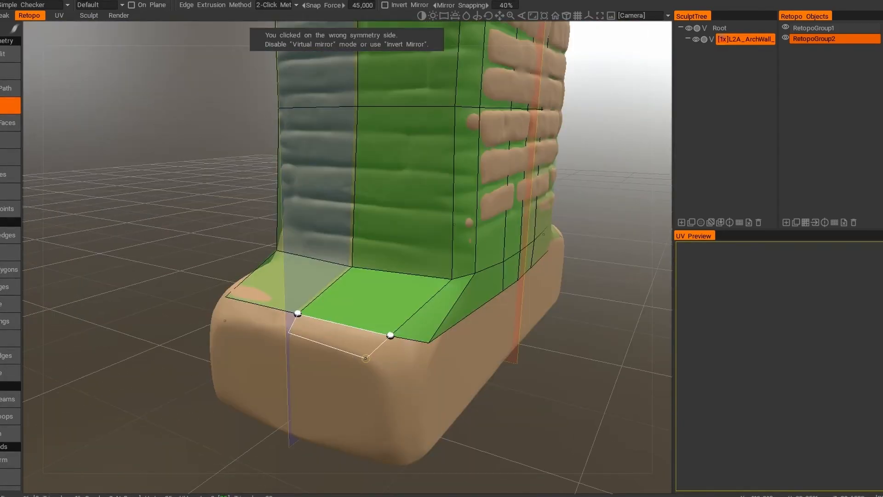
- Add a narrow band of quads around the foot block's rounded upper rim, including the corner
left_click(426, 370)
left_click_drag(488, 322, 360, 285, "alt")
left_click_drag(179, 281, 302, 324, "alt")
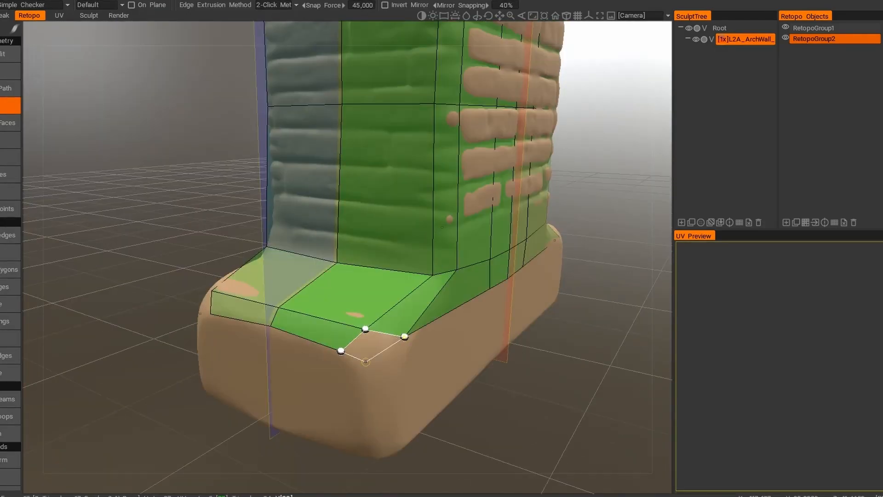
left_click(366, 362)
left_click_drag(474, 356, 269, 331, "alt")
left_click(396, 262)
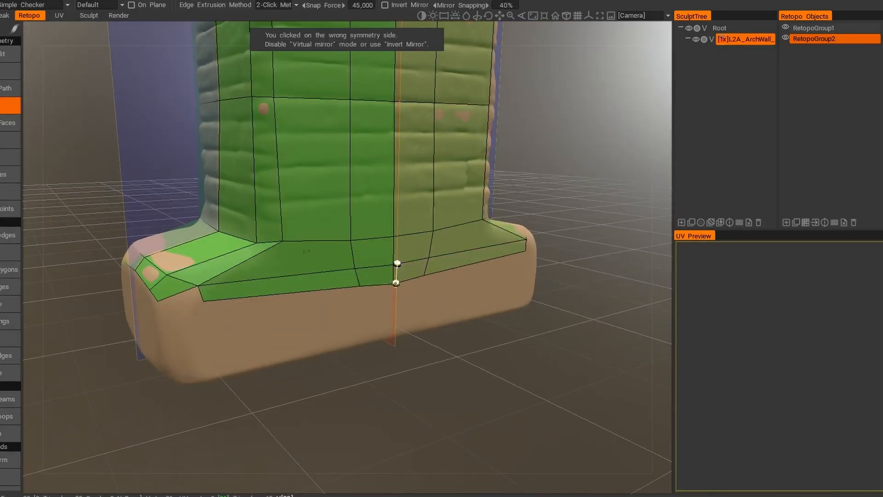
left_click(393, 285)
- Draw a tall quad down the foot block's rounded vertical corner, discarding the misplaced first attempt
left_click_drag(262, 294, 339, 266, "alt")
left_click(327, 382)
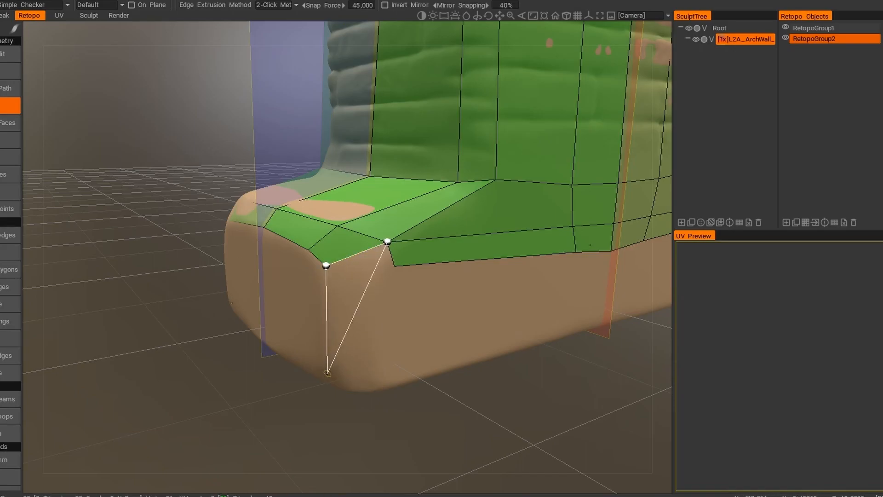
left_click(387, 376)
left_click_drag(396, 373, 520, 396, "alt")
key("ctrl+z")
key("ctrl+z")
left_click_drag(497, 349, 409, 281, "alt")
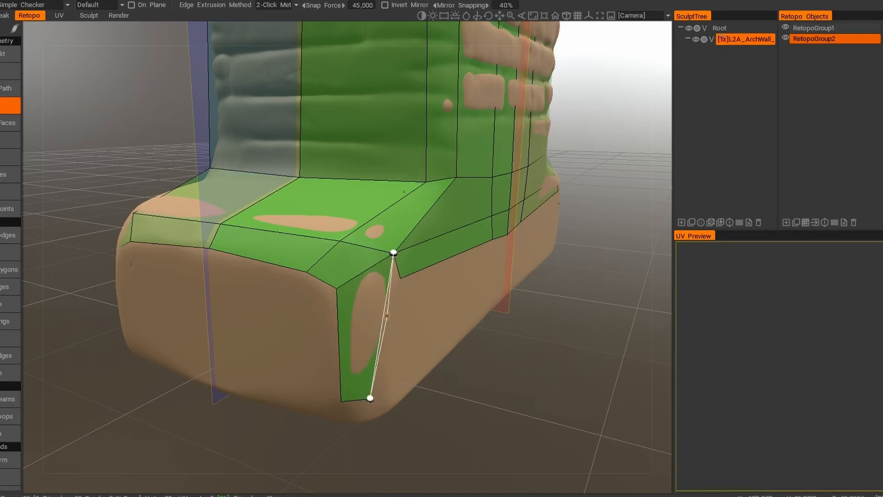
- Cover the foot block's long vertical side with quads from the upper rim to the lower edge
left_click_drag(503, 321, 368, 303, "alt")
left_click(484, 258)
left_click(486, 354)
left_click(552, 265)
left_click(547, 354)
- Cover the foot block's short vertical end with quads out to the mirror plane
left_click_drag(249, 391, 469, 368, "alt")
left_click(430, 251)
left_click(414, 412)
left_click(285, 241)
left_click(286, 415)
- Fold the quads around the foot block's lower edge and extend them across its underside
left_click_drag(608, 415, 428, 322, "alt")
left_click(357, 372)
left_click(399, 336)
left_click_drag(385, 427, 390, 368, "alt")
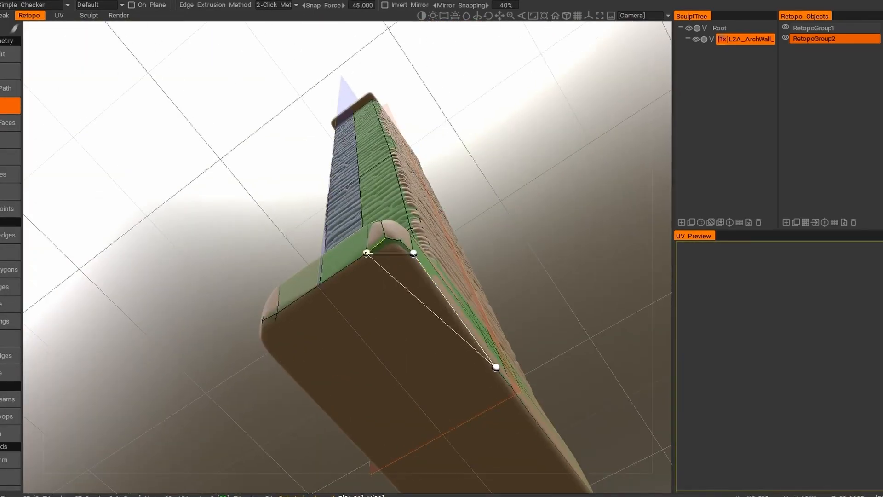
left_click(467, 387)
left_click_drag(469, 389, 435, 407, "alt")
left_click(452, 381)
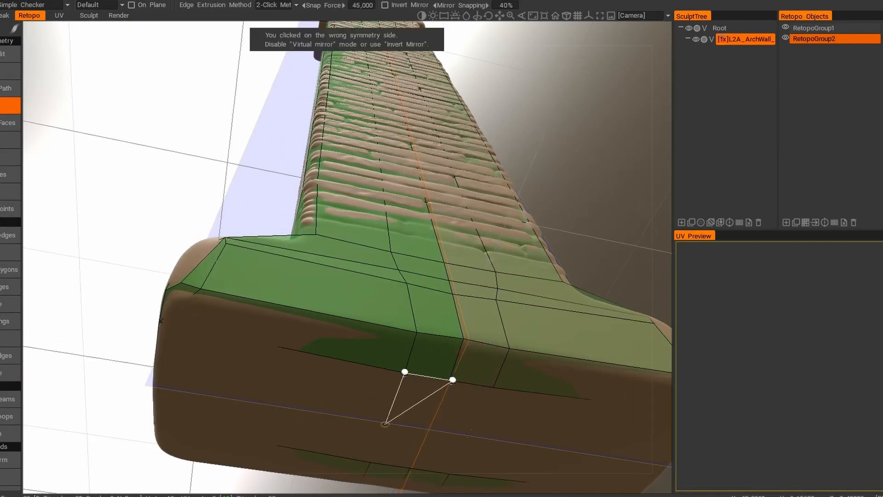
left_click_drag(375, 399, 422, 282, "alt")
left_click(403, 311)
- Draw quads outward from the top of the brick shaft along the underside of the capital block
scroll(403, 310, "down", 5)
left_click_drag(403, 311, 442, 400, "alt")
middle_click_drag(442, 230, 442, 368, "alt")
left_click_drag(368, 276, 449, 169, "alt")
scroll(410, 239, "up", 5)
left_click(450, 165)
left_click(469, 112)
left_click_drag(548, 133, 428, 151, "alt")
left_click(531, 172)
left_click_drag(491, 139, 414, 152, "alt")
left_click(335, 174)
left_click_drag(413, 187, 359, 181, "alt")
left_click(536, 207)
left_click(537, 178)
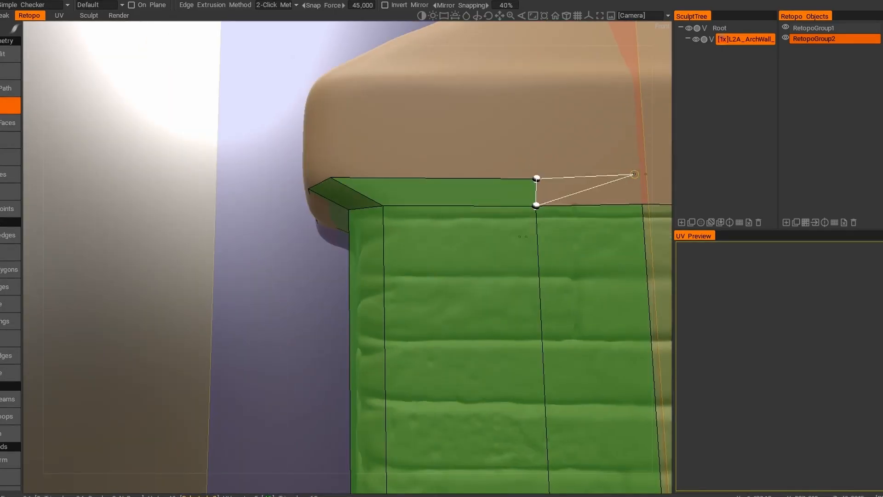
- Close the gap beneath the capital block with a quad reaching the front mirror plane
middle_click_drag(555, 192, 357, 239, "alt")
left_click(433, 259)
key("ctrl+z")
left_click_drag(434, 259, 391, 253, "alt")
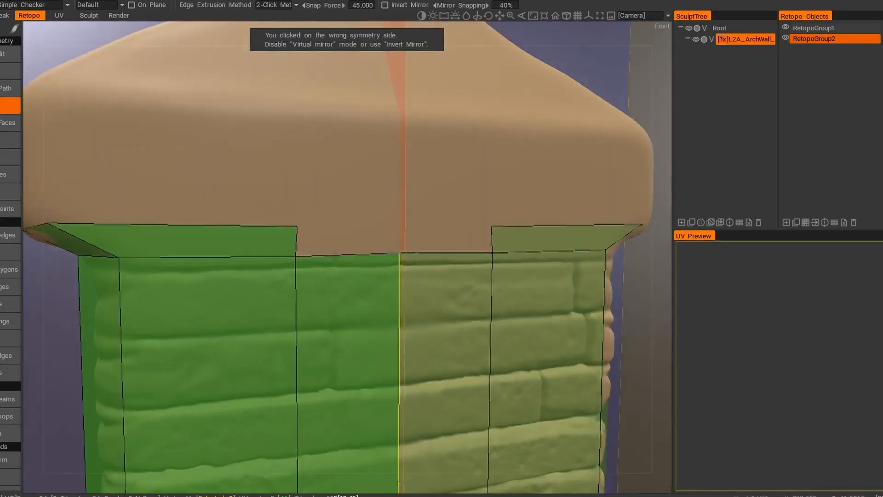
scroll(391, 253, "up", 5)
left_click(348, 257)
left_click(322, 201)
- Cover the capital block's vertical end and rounded corner with quads up to its upper rim
scroll(322, 201, "down", 8)
left_click_drag(322, 221, 442, 230, "alt")
left_click_drag(395, 276, 501, 276, "alt")
left_click(350, 278)
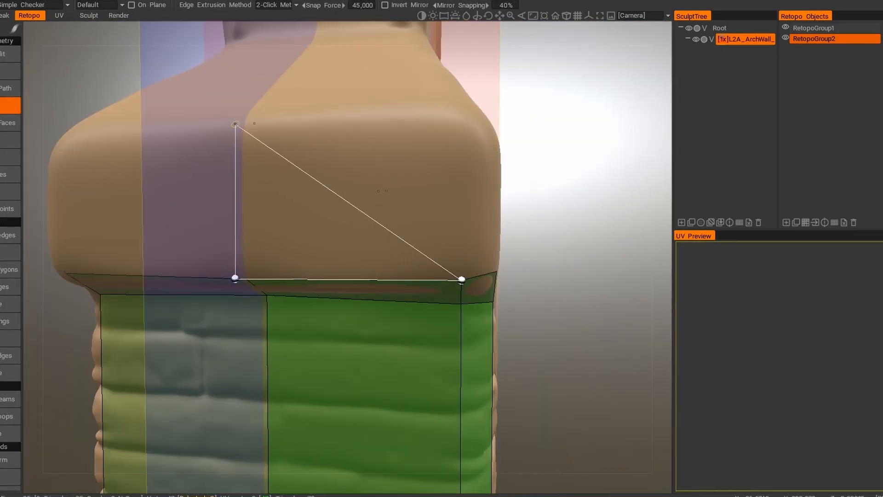
left_click(237, 127)
left_click(456, 115)
left_click_drag(515, 175, 428, 184, "alt")
left_click(456, 196)
left_click(449, 308)
left_click(442, 144)
- Extend the quads across the capital block's vertical front to the mirror plane
middle_click_drag(595, 172, 395, 173, "alt")
left_click(412, 315)
left_click(418, 137)
left_click(581, 315)
left_click(589, 139)
- Add a narrow band of quads around the capital block's rounded upper rim
left_click_drag(414, 156, 571, 184, "alt")
scroll(506, 184, "down", 5)
scroll(341, 230, "up", 5)
left_click(131, 198)
left_click(318, 200)
left_click_drag(460, 175, 371, 203, "alt")
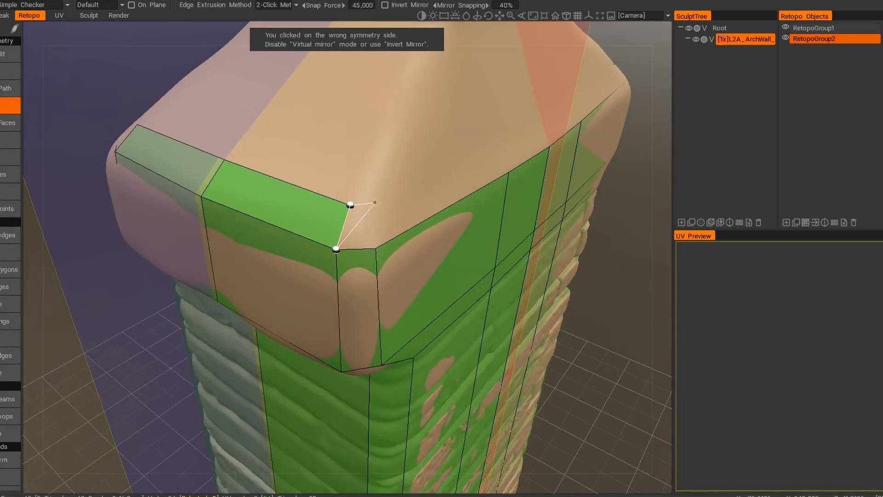
left_click(371, 203)
left_click(374, 246)
left_click_drag(495, 177, 391, 152, "alt")
left_click_drag(502, 269, 423, 273, "alt")
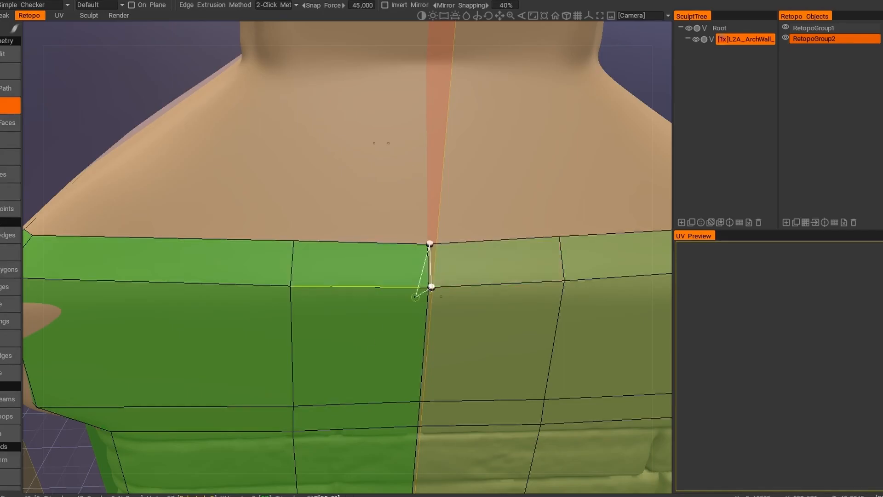
- Cover the capital block's sloped top with quads running up to the base of the ornamented neck
left_click_drag(404, 320, 414, 354, "alt")
left_click(352, 171)
left_click(459, 172)
left_click_drag(459, 172, 511, 198, "alt")
left_click(474, 187)
left_click(322, 365)
left_click_drag(331, 322, 488, 248, "alt")
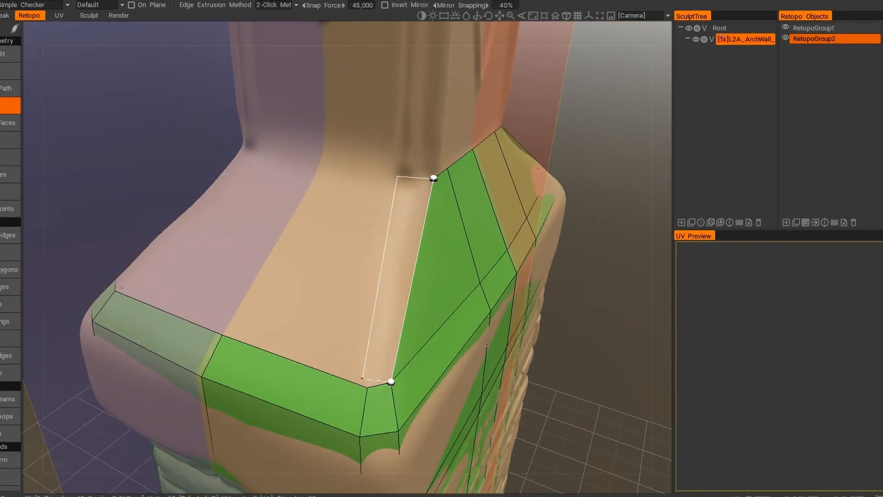
left_click_drag(360, 366, 273, 195, "alt")
left_click(268, 188)
left_click(362, 190)
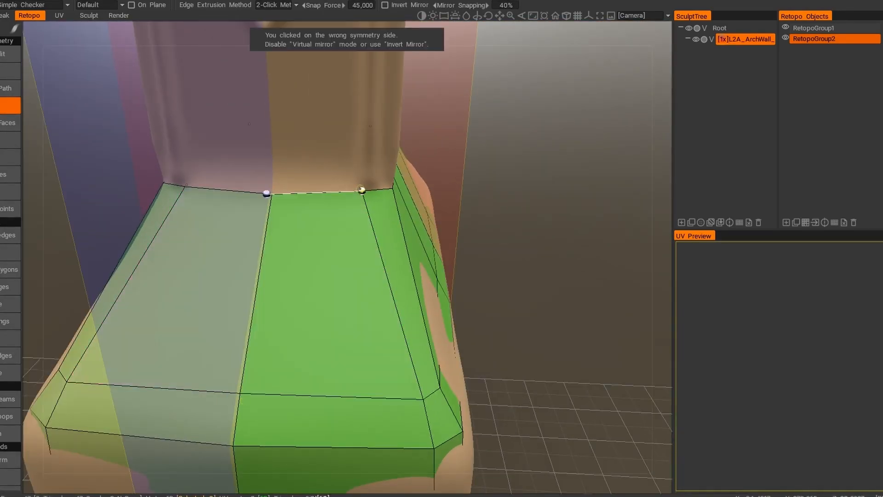
- Insert a horizontal edge ring midway through the capital block's vertical faces
right_click_drag(368, 198, 276, 257, "alt")
left_click_drag(276, 258, 249, 267, "alt")
left_click(10, 321)
right_click_drag(257, 257, 391, 258, "alt")
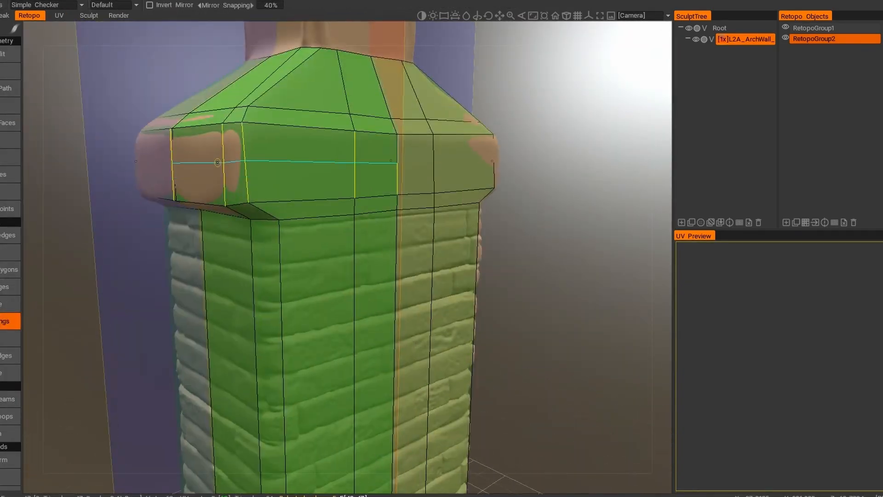
left_click(186, 161)
- Draw tall quads over the corner, front and side of the neck with the diamond ornament
right_click_drag(295, 198, 258, 221, "alt")
middle_click_drag(276, 184, 281, 308, "alt")
right_click_drag(285, 249, 331, 248, "alt")
left_click(10, 105)
middle_click_drag(301, 259, 299, 352, "alt")
left_click(279, 129)
left_click(299, 134)
left_click_drag(299, 138, 257, 143, "alt")
left_click(374, 138)
left_click(362, 413)
left_click(464, 135)
left_click(448, 442)
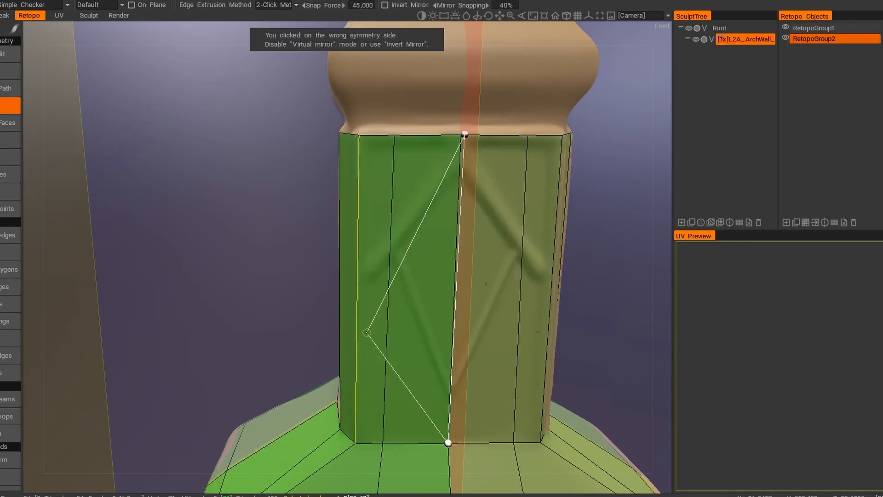
left_click_drag(366, 332, 391, 289, "alt")
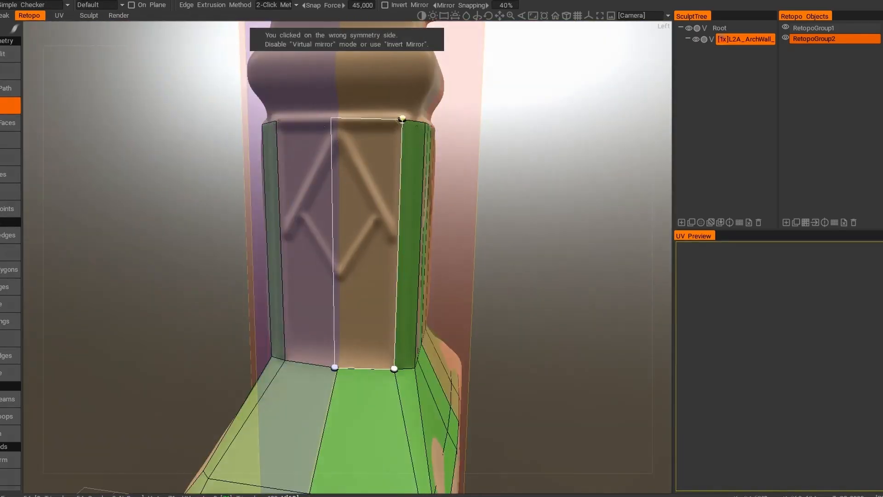
- Add a narrow band of quads around the ledge between the ornamented neck and the bulging moulding
left_click(472, 191)
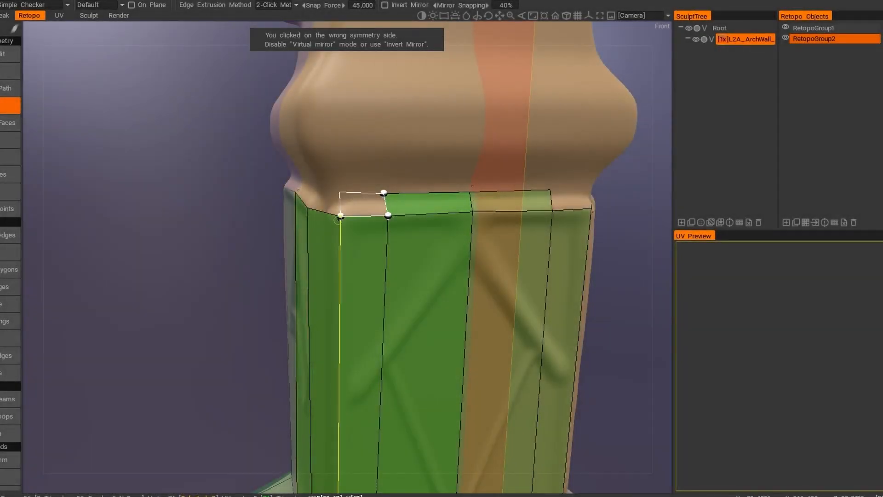
left_click(339, 191)
left_click_drag(329, 193, 386, 194, "alt")
left_click(292, 191)
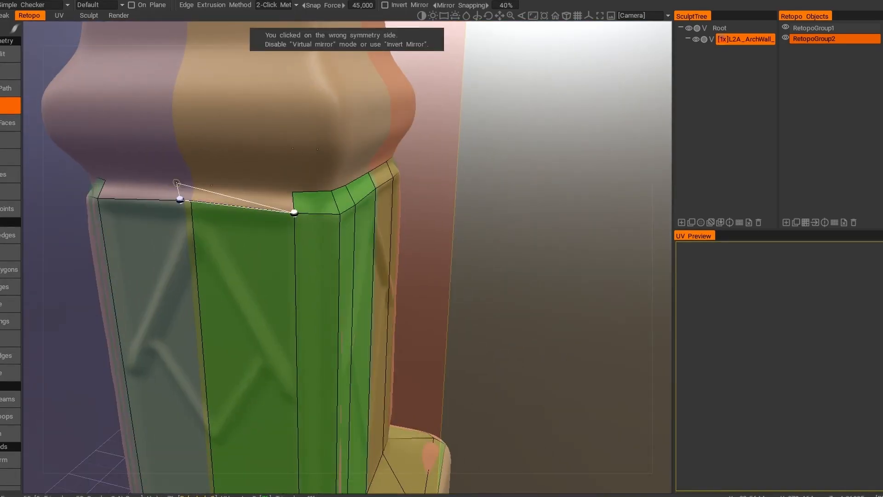
- Cover the lower, outward-flaring part of the bulging moulding with quads
left_click_drag(446, 222, 375, 229, "alt")
left_click(446, 184)
left_click_drag(445, 183, 154, 233, "alt")
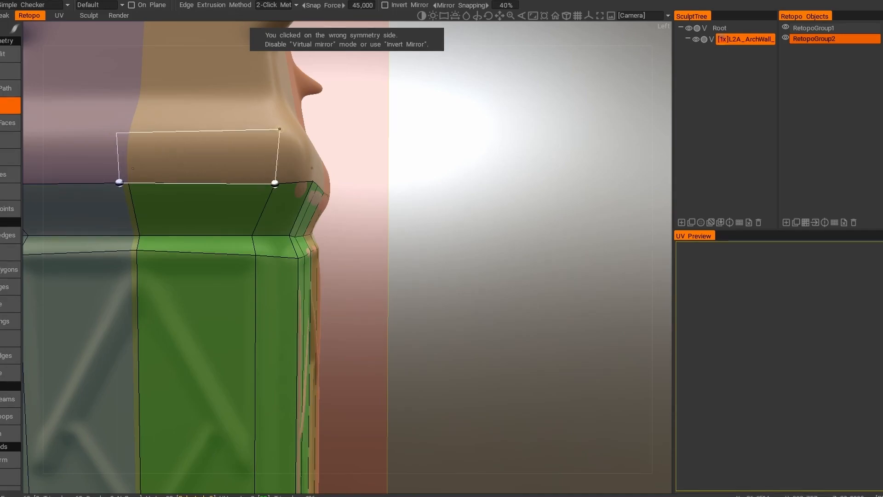
- Cover the middle and upper bands of the bulging moulding with quads around the front, corner and side
left_click_drag(277, 129, 327, 134, "alt")
left_click(371, 170)
left_click_drag(371, 170, 303, 254, "alt")
left_click(483, 134)
left_click(457, 211)
left_click(260, 235)
left_click_drag(260, 235, 313, 259, "alt")
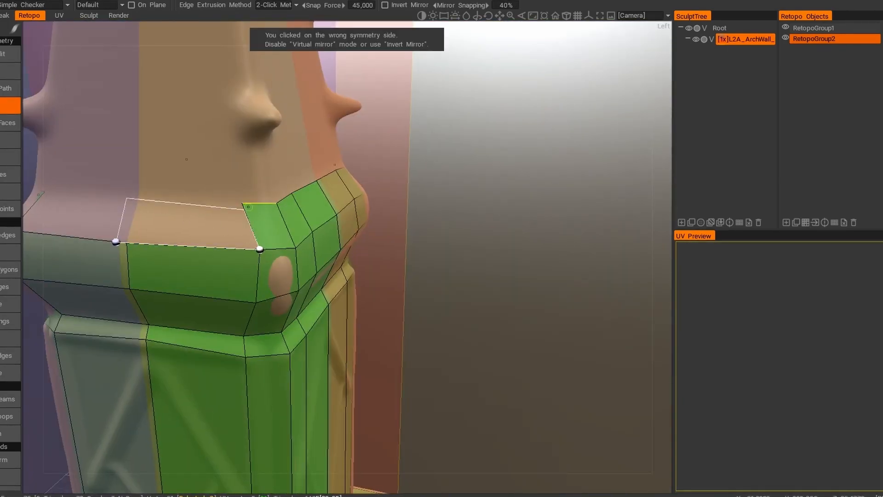
left_click(238, 209)
- Add a row of quads from the top of the moulding up to the base of the lowest corner spike
right_click_drag(558, 292, 460, 294, "alt")
left_click_drag(460, 295, 488, 333, "alt")
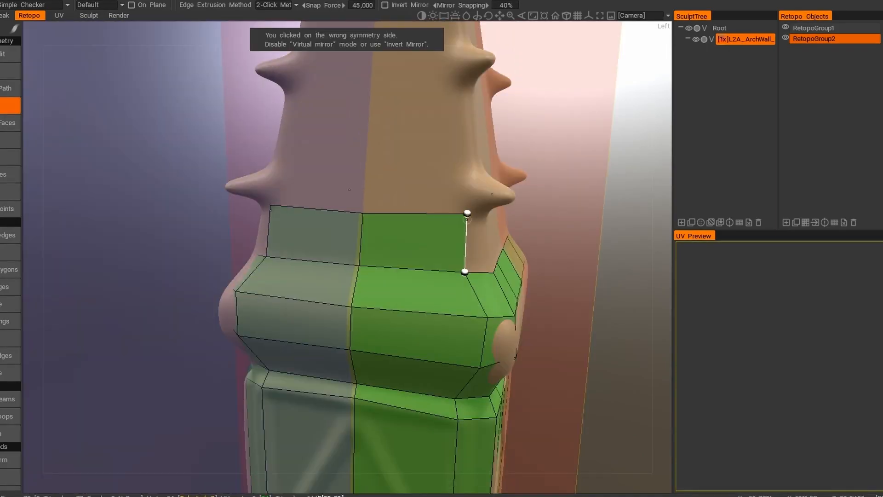
left_click_drag(466, 214, 404, 215, "alt")
left_click(501, 213)
left_click(499, 272)
left_click_drag(498, 272, 450, 267, "alt")
left_click(534, 213)
left_click(534, 276)
left_click_drag(543, 272, 413, 234, "alt")
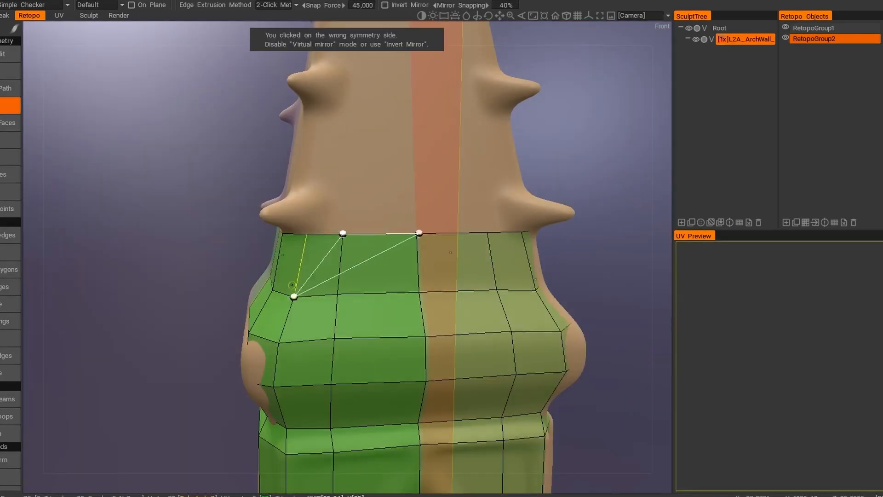
- Draw short quads beside the lowest corner spike, leaving its base open
left_click_drag(294, 296, 294, 254, "alt")
left_click_drag(394, 279, 435, 207, "alt")
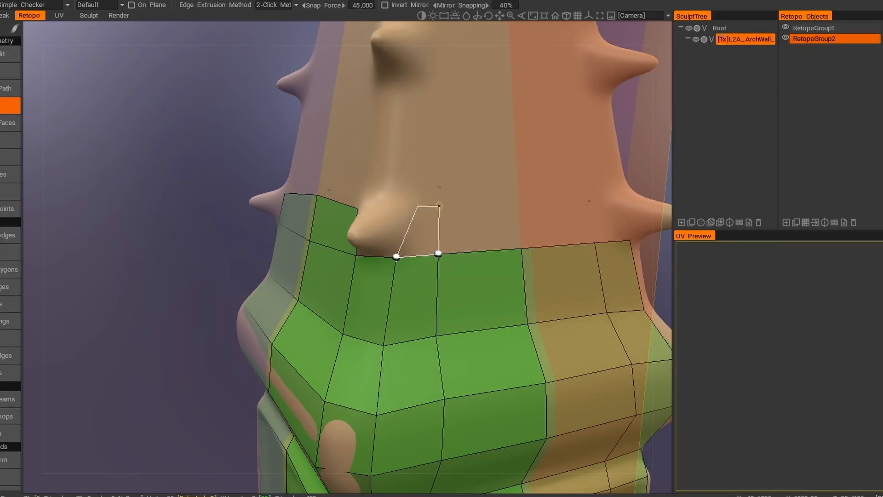
left_click(522, 246)
- Draw tall quads between the lowest and second corner spikes across the front, corner and side faces
left_click(513, 69)
left_click(432, 71)
left_click(410, 77)
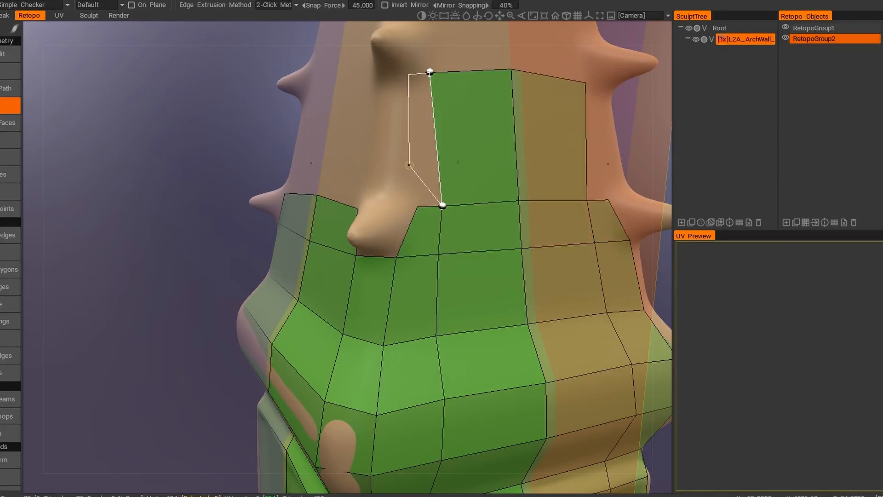
left_click(417, 205)
left_click_drag(318, 159, 363, 155, "alt")
left_click(347, 70)
left_click_drag(301, 132, 364, 129, "alt")
left_click(207, 69)
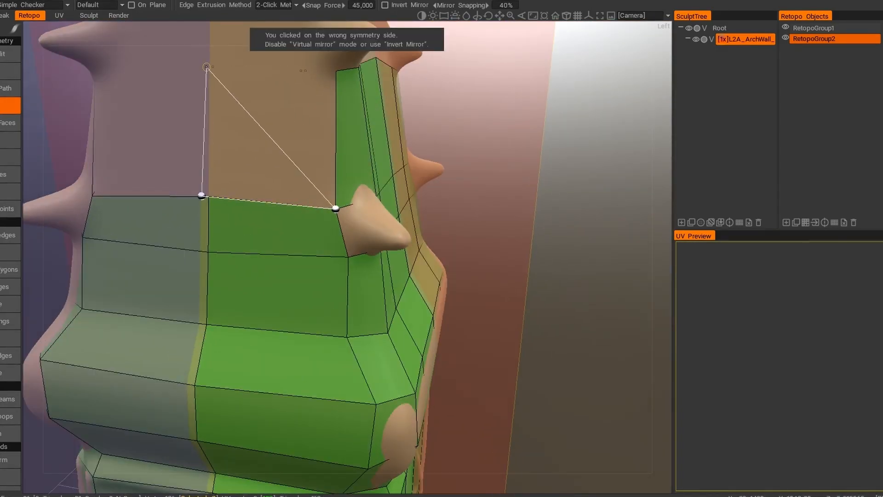
left_click(209, 68)
- Add short quads on both sides of the second corner spike, leaving its base open
right_click_drag(285, 138, 175, 171, "alt")
right_click_drag(276, 170, 373, 143, "alt")
left_click_drag(322, 184, 345, 186, "alt")
right_click_drag(287, 220, 322, 214, "alt")
left_click(323, 221)
left_click(233, 211)
left_click_drag(400, 244, 448, 258, "alt")
left_click(434, 217)
left_click(449, 213)
left_click(518, 207)
left_click(518, 252)
- Shift the retopo points above the lowest spike inward to fit the upper edge of its opening
left_click(10, 338)
left_click_drag(438, 390, 410, 383)
left_click_drag(358, 386, 354, 375)
left_click_drag(285, 375, 327, 385, "alt")
left_click_drag(327, 385, 253, 382, "alt")
- Draw tall quads between the second and third corner spikes across the corner, side and front faces
left_click(11, 105)
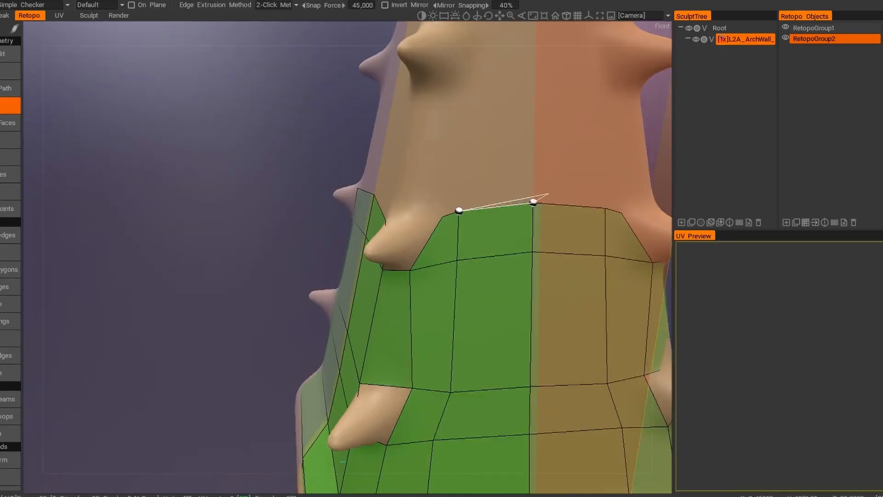
left_click_drag(354, 253, 389, 269, "alt")
left_click(402, 123)
left_click_drag(402, 124, 312, 174, "alt")
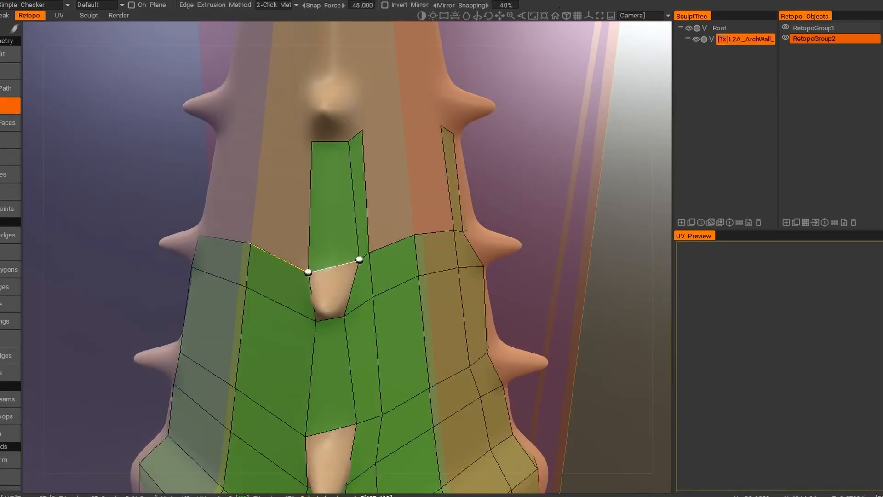
left_click_drag(310, 270, 389, 267, "alt")
left_click(158, 141)
left_click(249, 142)
left_click_drag(562, 252, 317, 281, "alt")
left_click(288, 173)
left_click(357, 165)
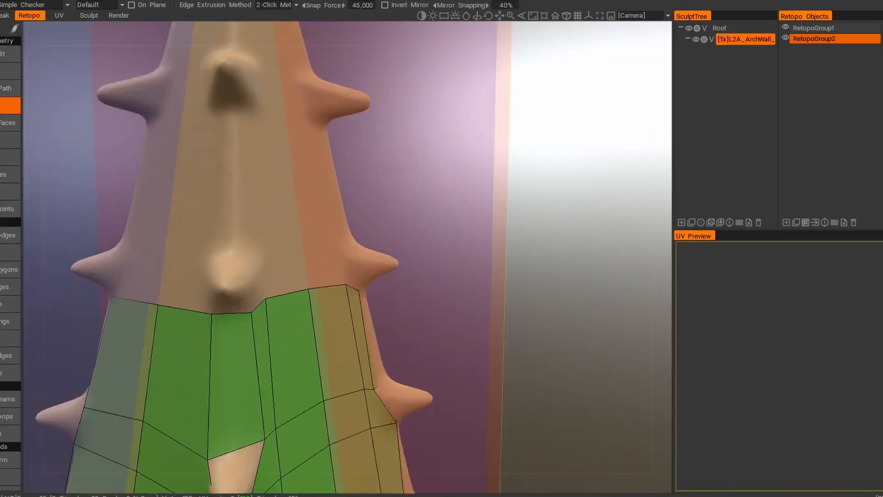
- Add short quads on both sides of the third corner spike, leaving its base open
left_click_drag(258, 276, 220, 262, "alt")
scroll(221, 262, "up", 3)
left_click(424, 262)
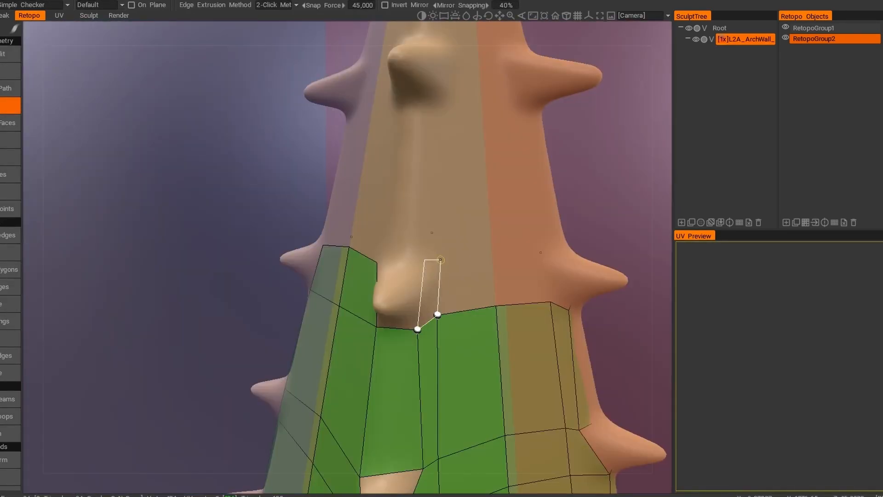
left_click(439, 258)
left_click_drag(439, 259, 359, 244, "alt")
left_click(524, 276)
left_click(531, 324)
- Draw tall quads between the third and fourth corner spikes around the side, corner and front
left_click_drag(531, 324, 608, 372, "alt")
left_click(364, 124)
mouse_move(364, 123)
left_mouse_down("alt")
mouse_move(322, 133)
mouse_move(363, 134)
left_mouse_up("alt")
left_click(296, 132)
left_click(226, 126)
left_click_drag(226, 126, 151, 124, "alt")
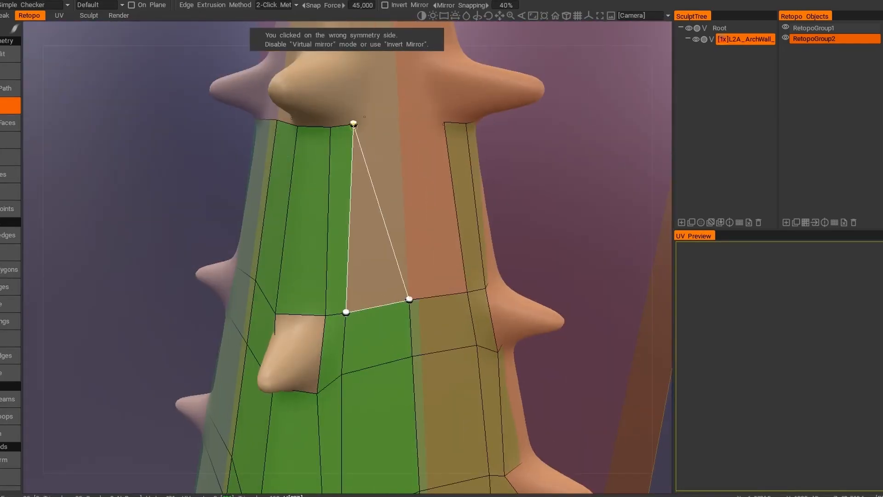
left_click(399, 119)
- Add short quads on both sides of the fourth corner spike, leaving its base open
left_click_drag(399, 119, 360, 243, "alt")
left_click(357, 172)
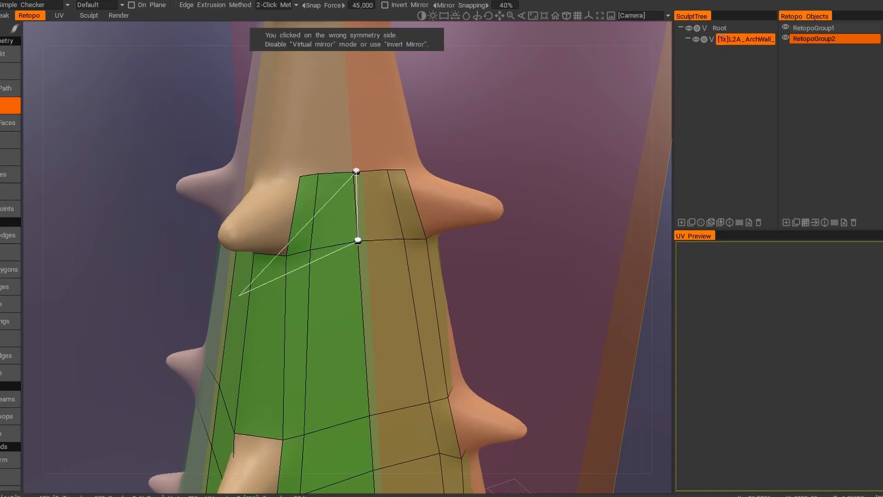
left_click_drag(224, 284, 317, 276, "alt")
left_click(255, 256)
left_click(215, 172)
left_click(250, 183)
mouse_move(250, 184)
left_mouse_down("alt")
mouse_move(230, 248)
mouse_move(143, 226)
mouse_move(240, 221)
left_mouse_up("alt")
key("t")
left_click_drag(249, 186, 184, 175, "alt")
key("q")
- Draw tall quads from the fourth corner spike up to the base of the topmost spike
left_click_drag(274, 152, 322, 285, "alt")
left_click(352, 57)
left_click(401, 52)
left_click(405, 327)
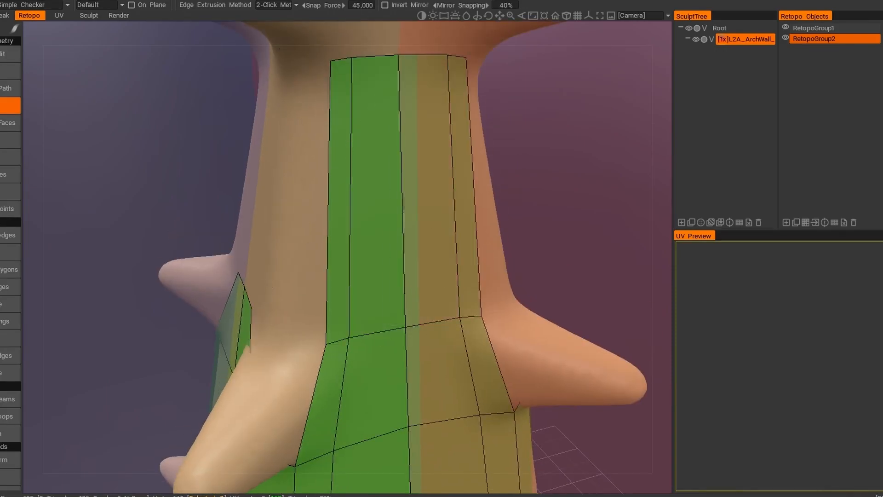
left_click_drag(405, 324, 496, 317, "alt")
left_click(231, 342)
left_click(276, 65)
left_click_drag(294, 87, 274, 333, "alt")
scroll(346, 199, "down", 4)
left_click_drag(346, 199, 295, 212, "alt")
- Reposition a retopo point on the mesh between the fourth and topmost spikes
left_click(10, 338)
scroll(331, 285, "up", 4)
left_click_drag(322, 285, 365, 294, "alt")
left_click_drag(271, 259, 254, 284)
- Add short quads around the sides of the topmost corner spike, leaving its base open
left_click(10, 106)
scroll(294, 230, "down", 5)
left_click_drag(294, 230, 184, 207, "alt")
scroll(295, 221, "up", 4)
left_click(282, 202)
left_click(304, 201)
left_click(374, 195)
left_click(381, 194)
left_click(410, 193)
- Extend tall quads from the topmost spike up to the rounded tip of the spire on all faces
right_click_drag(410, 194, 464, 193, "alt")
middle_click_drag(395, 138, 368, 295, "alt")
left_click(358, 104)
left_click(375, 102)
left_click(406, 103)
left_click(420, 434)
left_click_drag(348, 361, 444, 348, "alt")
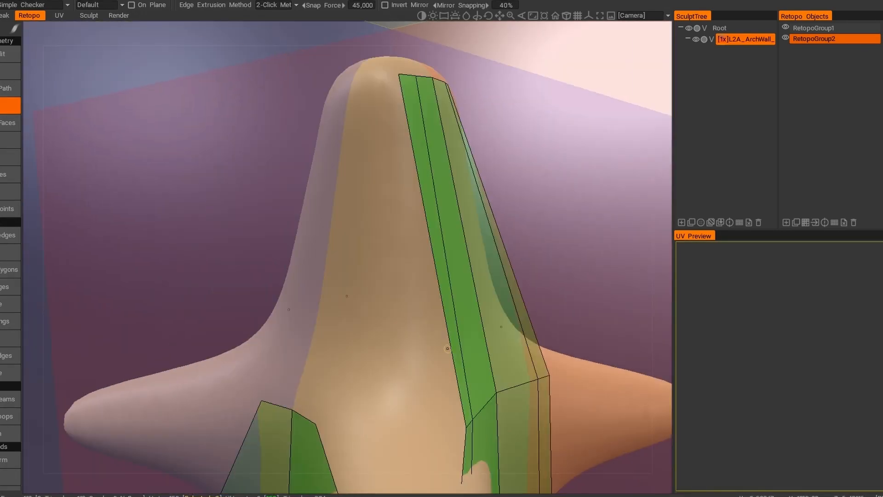
left_click(377, 72)
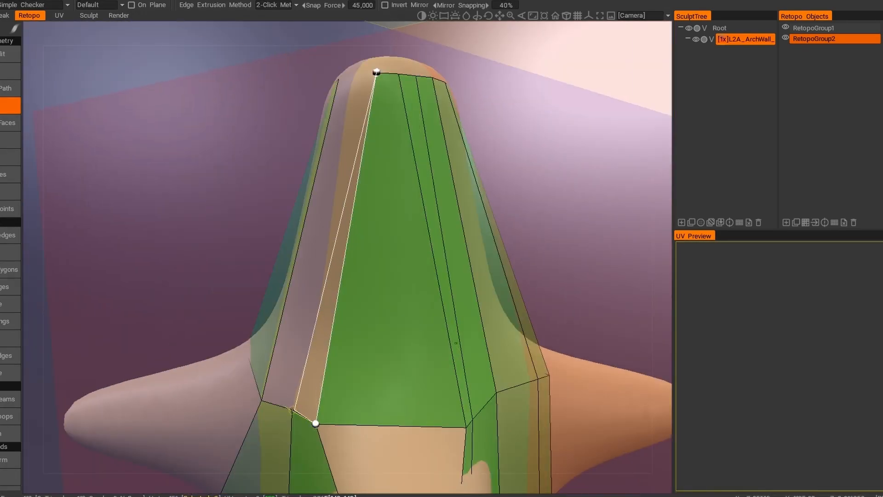
left_click_drag(302, 407, 479, 424, "alt")
- Build a first ring of quads around the lowest corner spike, starting from its open base
middle_click_drag(299, 51, 290, 197, "alt")
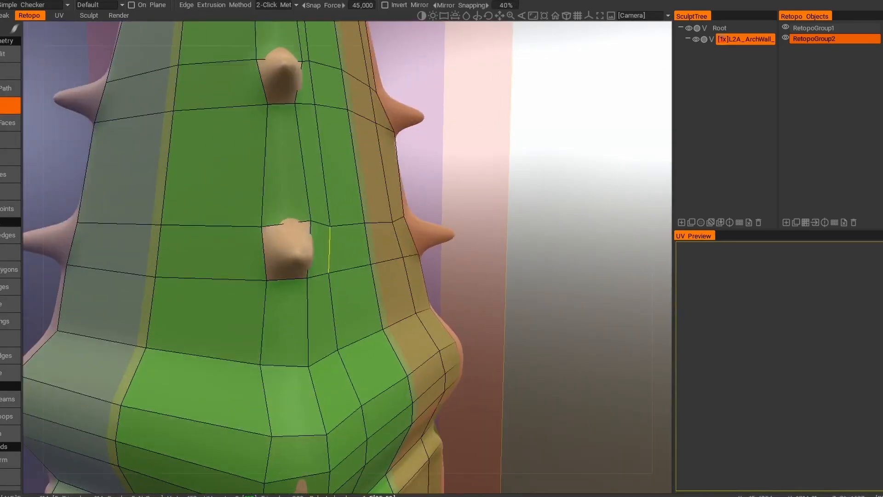
left_click_drag(329, 249, 442, 257, "alt")
left_click(338, 286)
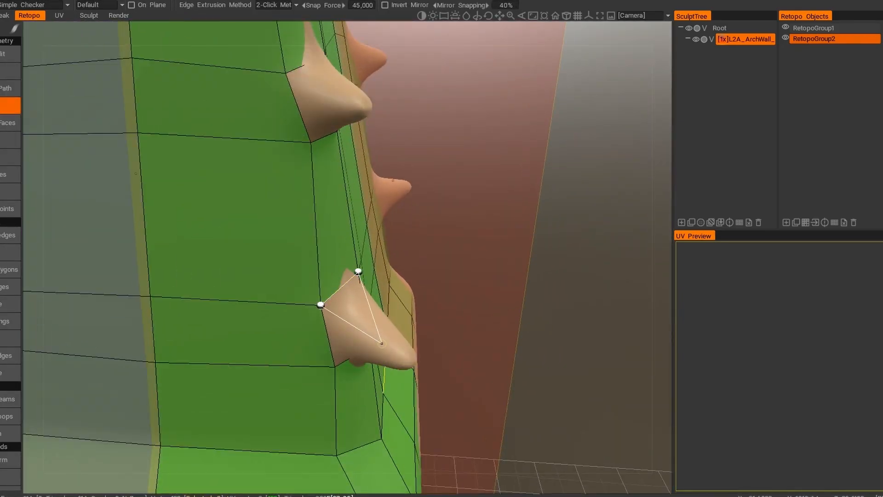
left_click_drag(381, 340, 294, 377, "alt")
left_click(199, 315)
left_click(173, 325)
left_click_drag(294, 295, 193, 257, "alt")
left_click(226, 247)
left_click(234, 309)
left_click_drag(147, 322, 225, 283, "alt")
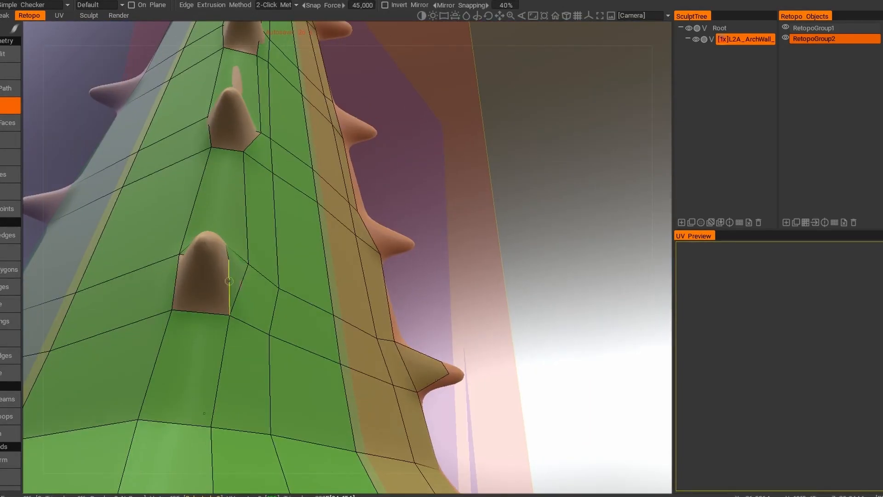
left_click_drag(171, 309, 294, 322, "alt")
left_click(162, 241)
- Extend a second ring of quads to the lowest spike's tip and close its end
left_click_drag(396, 276, 442, 276, "alt")
left_click(476, 299)
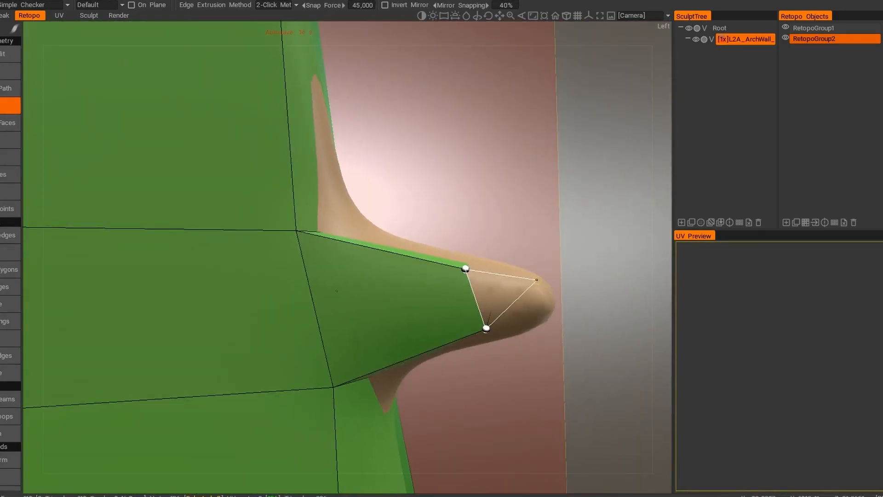
left_click(536, 284)
left_click_drag(535, 285, 442, 295, "alt")
left_click(363, 323)
left_click(353, 287)
left_click_drag(353, 288, 420, 325, "alt")
left_click(423, 257)
left_click(426, 270)
left_click(343, 288)
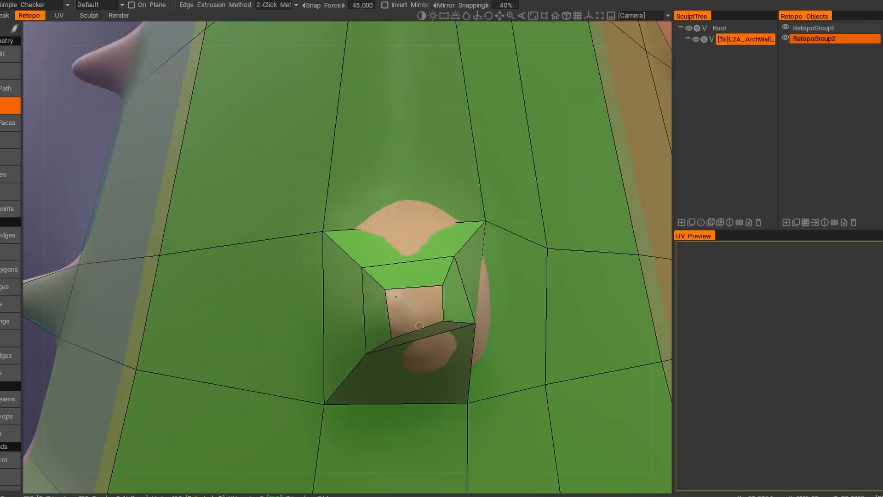
left_click(450, 279)
- Build a first ring of quads around the second corner spike, starting from its open base
mouse_move(450, 279)
left_mouse_down("alt")
mouse_move(322, 285)
mouse_move(441, 276)
mouse_move(322, 276)
mouse_move(460, 276)
left_mouse_up("alt")
right_click_drag(405, 285, 442, 295, "alt")
left_click(411, 290)
left_click(481, 301)
left_click(444, 258)
left_click_drag(481, 302, 350, 266, "alt")
left_click(529, 230)
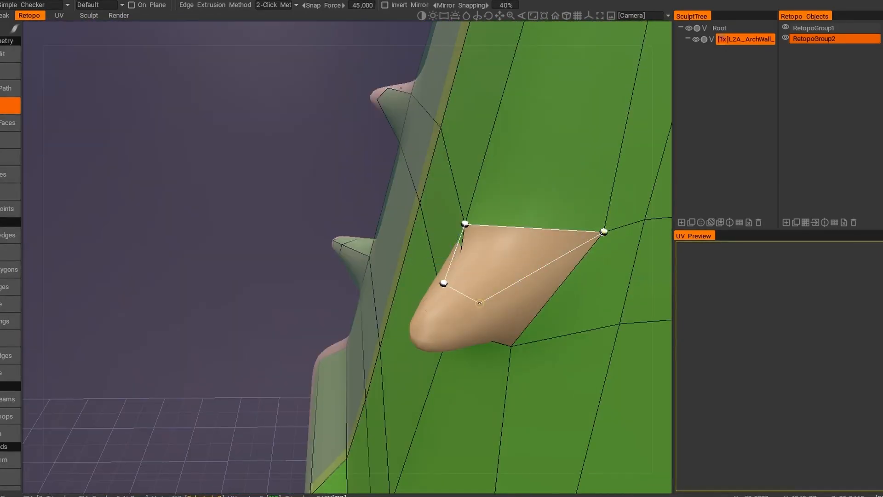
left_click_drag(525, 362, 469, 294, "alt")
- Extend a second ring of quads to the second spike's tip and close its end
left_click(10, 105)
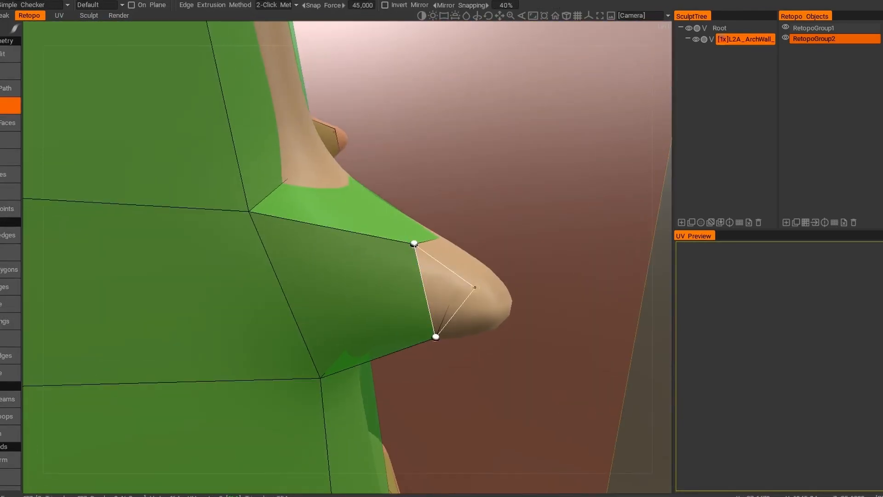
left_click(490, 276)
left_click(483, 317)
left_click_drag(575, 299, 491, 261, "alt")
left_click(506, 340)
left_click_drag(479, 294, 515, 286, "alt")
left_click(496, 320)
left_click_drag(497, 319, 442, 239, "alt")
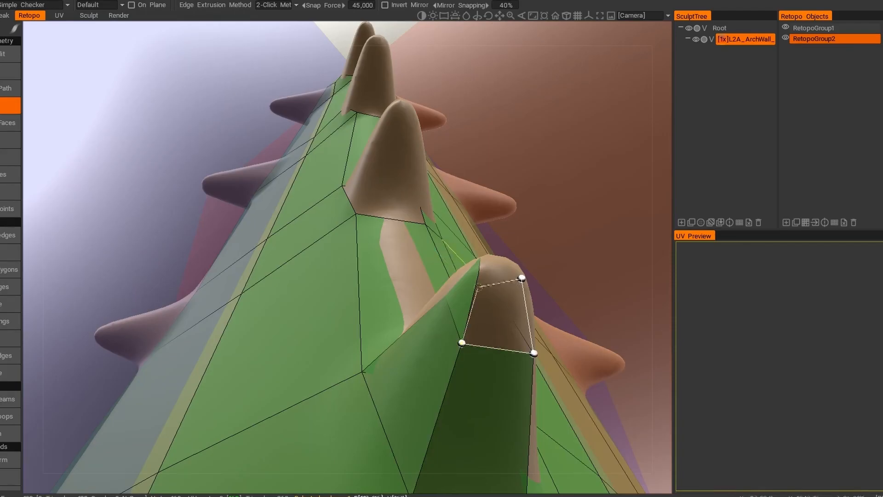
left_click(529, 316)
left_click_drag(506, 257, 492, 312, "alt")
scroll(570, 405, "down", 10)
scroll(352, 240, "up", 8)
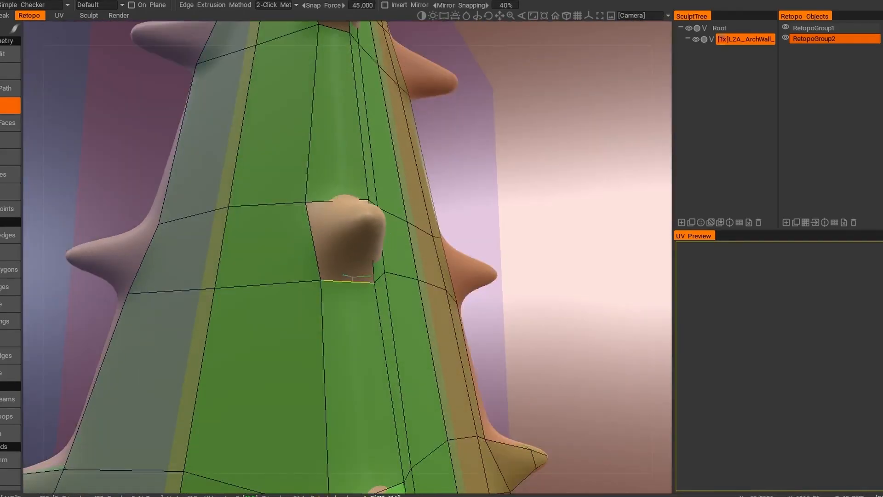
- Build rings of quads around the third corner spike from its open base to its tip
left_click_drag(368, 276, 357, 230, "alt")
left_click(352, 287)
left_click(330, 233)
left_click(361, 234)
left_click_drag(442, 220, 378, 239, "alt")
left_click(393, 250)
left_click_drag(370, 140, 368, 230, "alt")
left_click(387, 242)
scroll(340, 211, "up", 5)
- Build rings of quads around the fourth corner spike from its open base and close its tip
left_click_drag(319, 195, 411, 220, "alt")
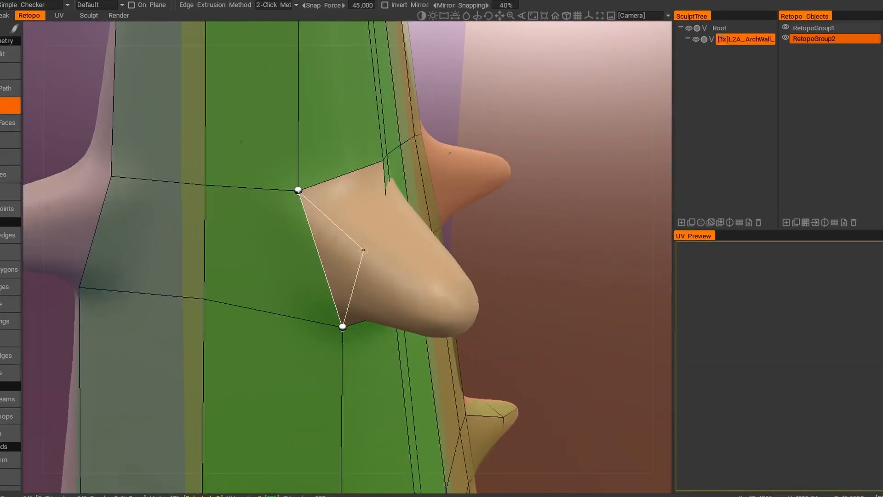
scroll(363, 250, "down", 4)
left_click_drag(363, 251, 430, 159, "alt")
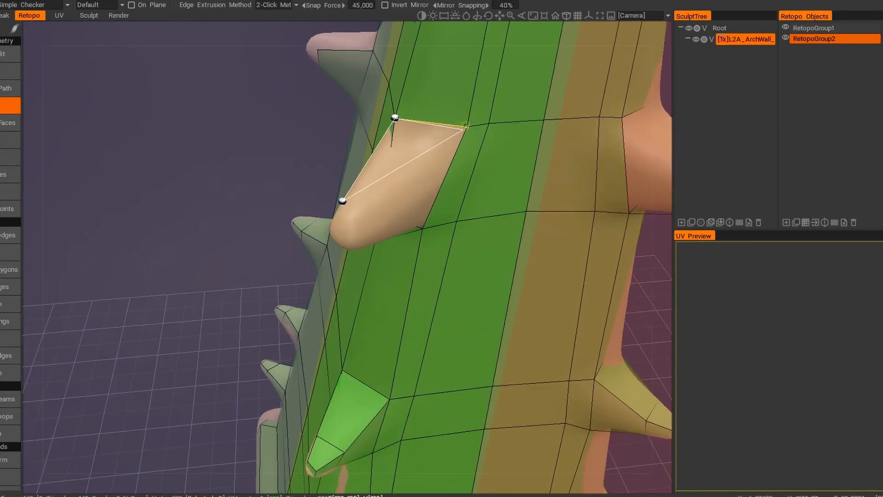
left_click_drag(466, 126, 355, 186, "alt")
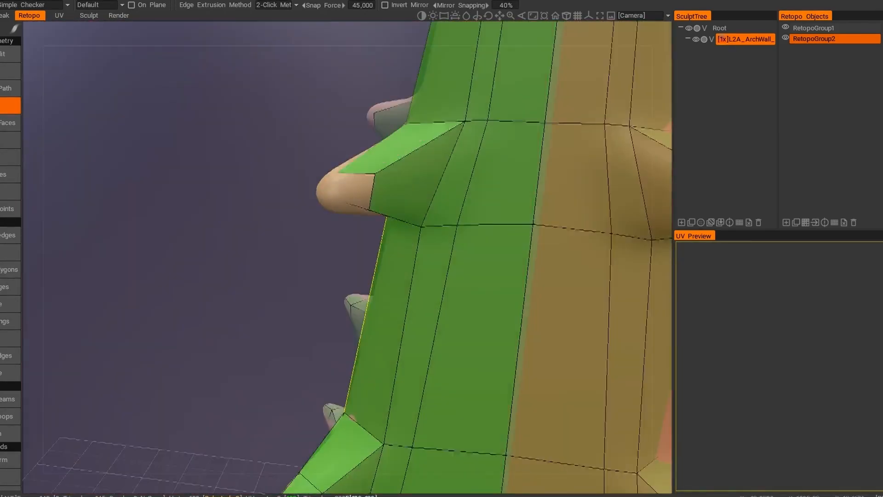
left_click_drag(363, 295, 465, 285, "alt")
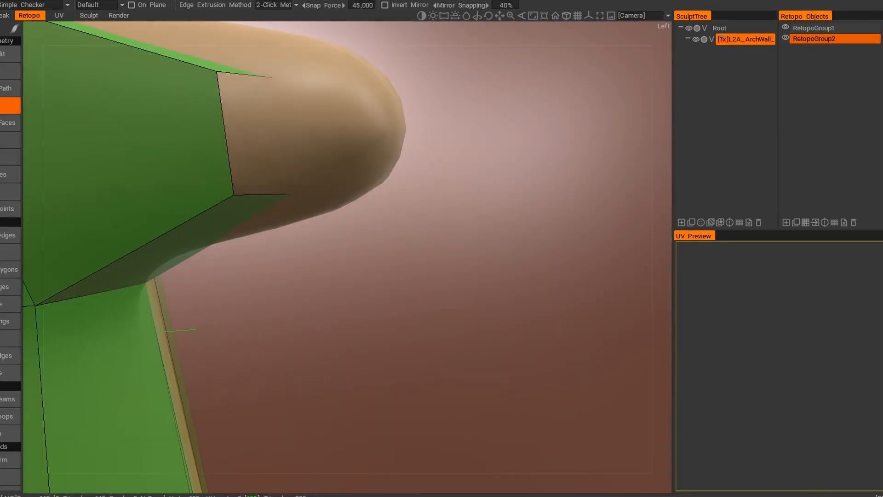
left_click_drag(416, 228, 464, 272, "alt")
right_click_drag(464, 272, 391, 295, "alt")
left_click_drag(391, 295, 285, 240, "alt")
left_click(325, 269)
left_click_drag(460, 258, 322, 221, "alt")
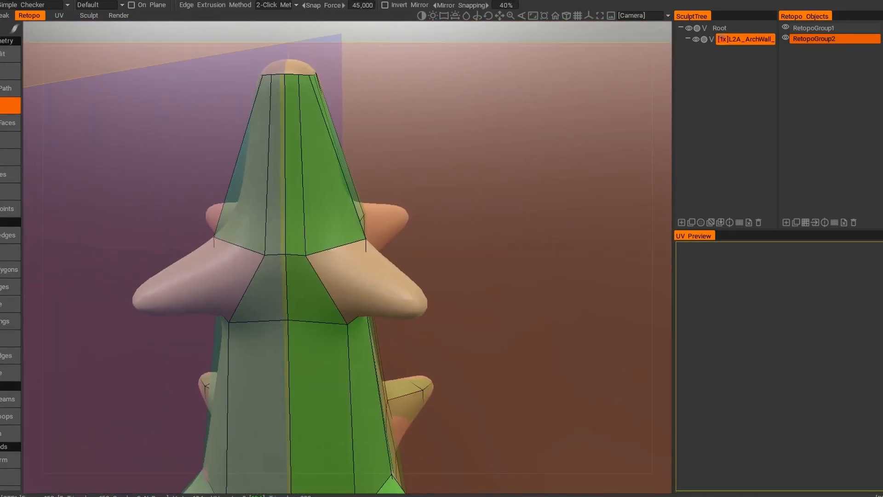
- Build a first ring of quads around the topmost corner spike, starting from its open base
scroll(350, 248, "up", 5)
left_click(171, 286)
left_click(359, 262)
left_click_drag(358, 262, 381, 289, "alt")
middle_click_drag(381, 289, 304, 268, "alt")
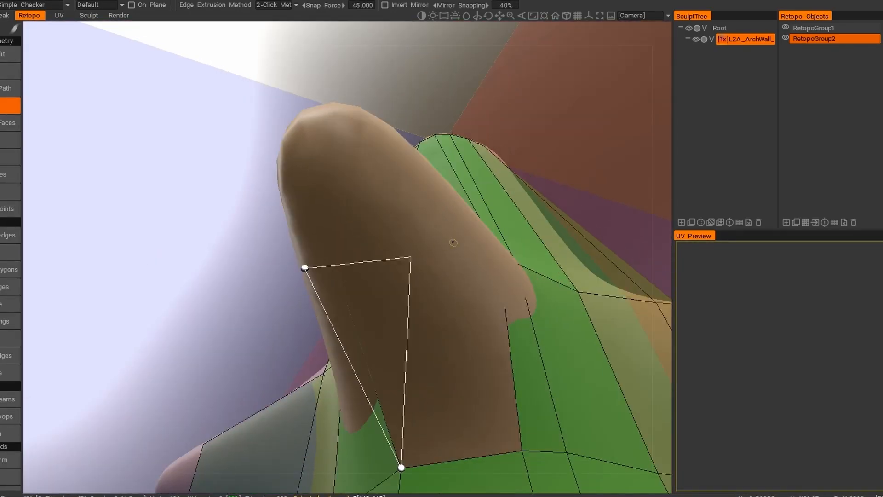
left_click(523, 450)
left_click_drag(442, 258, 487, 285, "alt")
left_click(548, 199)
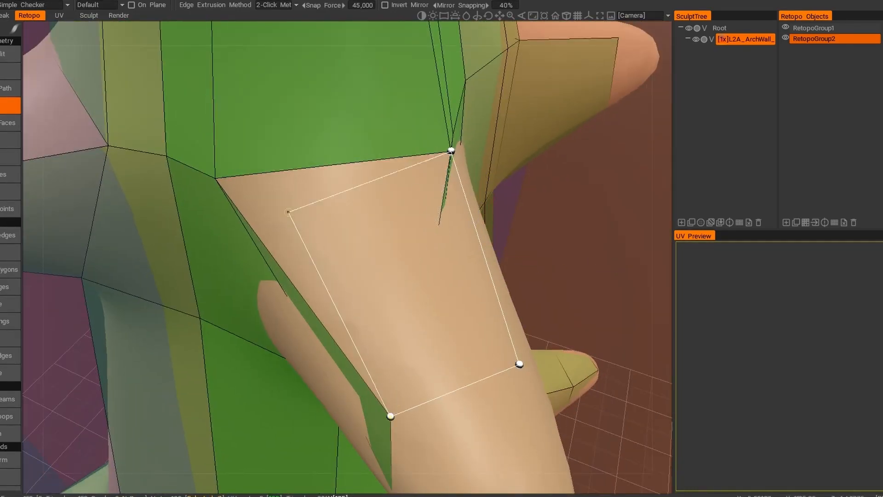
left_click(390, 416)
left_click(217, 179)
- Extend a second ring of quads to the topmost spike's tip and close its end
left_click(591, 332)
left_click_drag(350, 276, 395, 286, "alt")
left_click_drag(483, 322, 304, 257, "alt")
left_click(437, 336)
left_click(280, 225)
left_click_drag(488, 276, 349, 286, "alt")
left_click(408, 248)
mouse_move(441, 331)
left_mouse_down("alt")
mouse_move(441, 240)
mouse_move(451, 322)
left_mouse_up("alt")
left_click(473, 312)
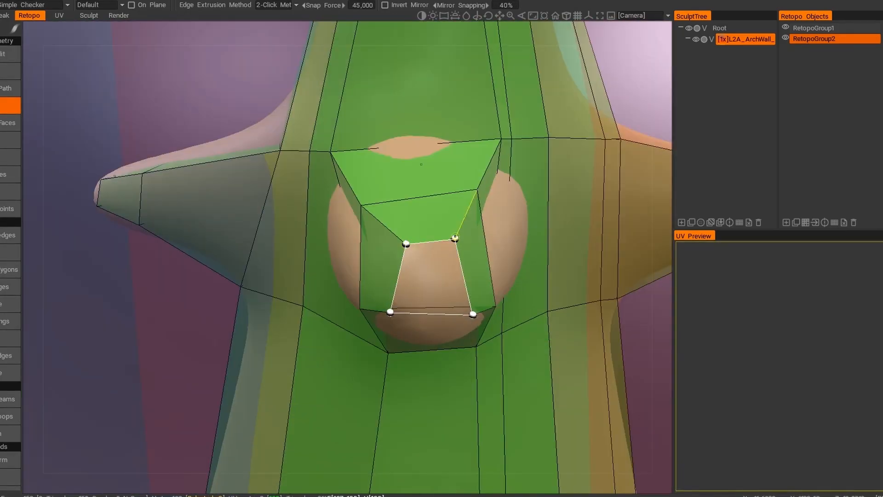
left_click(450, 241)
- Apply the mirror symmetry to the retopo mesh and rename the active retopo group ArchWall_Separator_Retopo
left_click_drag(286, 276, 380, 272, "alt")
left_click(11, 140)
left_click_drag(396, 230, 409, 248, "alt")
scroll(404, 276, "down", 10)
scroll(9, 399, "down", 5)
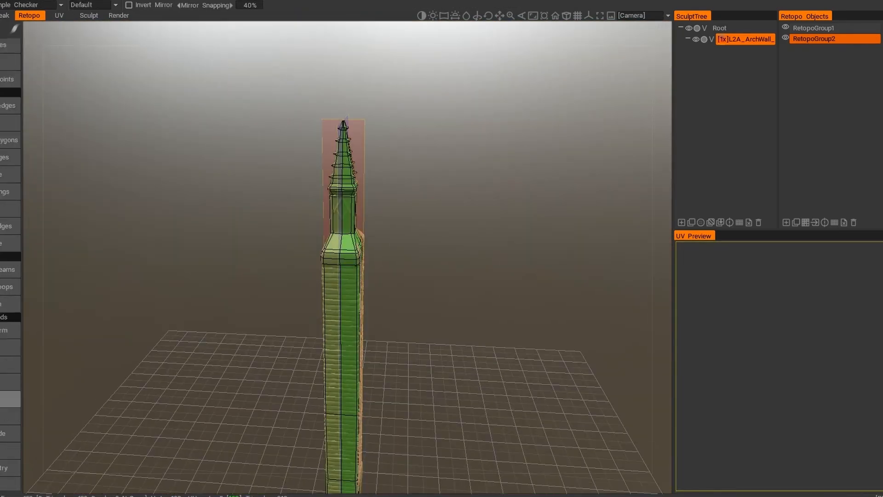
scroll(9, 393, "up", 5)
left_click(28, 1)
left_click(51, 8)
mouse_move(350, 220)
left_mouse_down("alt")
mouse_move(358, 332)
mouse_move(349, 220)
left_mouse_up("alt")
scroll(281, 391, "up", 8)
left_click(282, 391)
scroll(281, 391, "down", 8)
middle_click_drag(358, 332, 341, 216, "alt")
left_click_drag(342, 216, 488, 221, "alt")
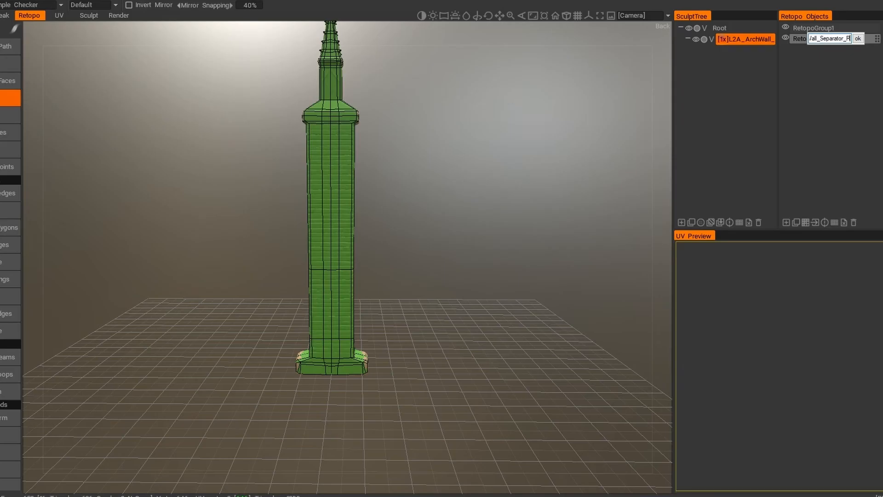
- Mark a UV seam loop where the base meets the column, plus seams along the base's corners
left_click(10, 357)
scroll(331, 322, "up", 8)
left_click_drag(460, 276, 341, 276, "alt")
left_click(341, 294, "shift")
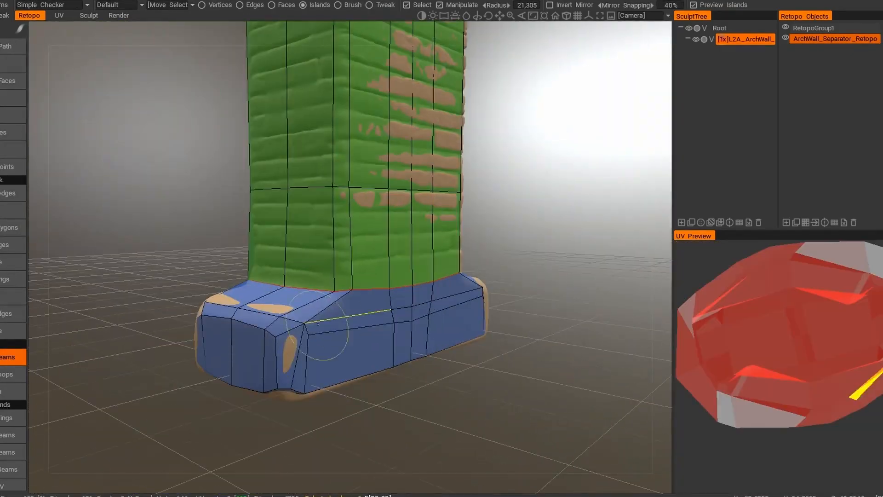
left_click_drag(340, 316, 276, 299, "alt")
left_click_drag(455, 288, 496, 368, "alt")
left_click(281, 309, "shift")
left_click(351, 344, "shift")
left_click(382, 394, "shift")
- Mark seams on the base's remaining sides and clear the surplus seam edges
left_click_drag(381, 394, 496, 305, "alt")
left_click(511, 332, "shift")
left_click(568, 305, "shift")
left_click_drag(568, 306, 399, 350, "alt")
left_click(301, 307, "shift")
left_click(399, 339, "ctrl")
left_click(440, 373, "ctrl")
left_click_drag(441, 373, 639, 382, "alt")
left_click(350, 373, "ctrl")
- Mark seam loops along the column's corner edges
left_click_drag(351, 374, 414, 285, "alt")
scroll(368, 276, "down", 5)
scroll(406, 246, "up", 5)
left_click(406, 246, "shift")
left_click_drag(406, 245, 511, 250, "alt")
scroll(322, 230, "down", 5)
left_click(367, 243, "shift")
left_click_drag(366, 243, 350, 257, "alt")
scroll(350, 244, "up", 4)
scroll(294, 276, "down", 5)
- Mark seams on the upper column and neck, and a horizontal loop below the lowest spikes
left_click_drag(361, 318, 441, 295, "alt")
scroll(371, 276, "up", 4)
left_click(371, 257)
left_click_drag(371, 257, 286, 269, "alt")
scroll(286, 269, "down", 4)
left_click_drag(442, 295, 285, 203, "alt")
scroll(358, 267, "down", 5)
scroll(294, 239, "up", 4)
middle_click_drag(285, 202, 278, 345, "alt")
scroll(277, 345, "up", 3)
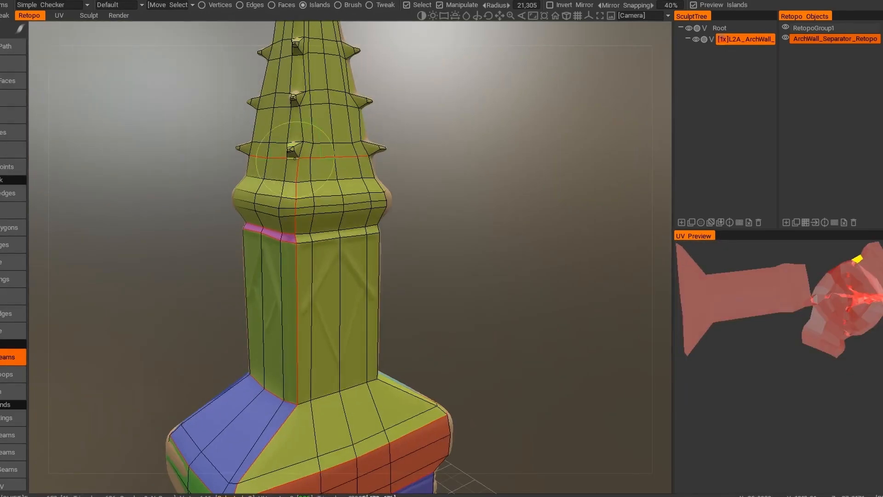
left_click(295, 158)
- Mark seams around the narrow band atop the neck and along the neck's corner, clearing the surplus edges
left_click_drag(295, 159, 374, 224, "alt")
scroll(374, 223, "down", 4)
left_click(376, 222, "shift")
left_click(377, 334, "shift")
left_click(407, 276, "ctrl")
scroll(350, 295, "up", 3)
left_click_drag(407, 276, 302, 353, "alt")
scroll(351, 258, "down", 4)
scroll(465, 294, "up", 4)
left_click(476, 323, "ctrl")
- Mark seams along the remaining corner edges of the neck and the collar below the spire
left_click(458, 304)
scroll(459, 305, "down", 4)
scroll(349, 294, "down", 4)
scroll(341, 299, "up", 4)
scroll(227, 197, "down", 4)
left_click_drag(227, 197, 460, 262, "alt")
scroll(276, 337, "up", 3)
left_click(276, 337)
scroll(285, 336, "down", 5)
scroll(195, 361, "up", 5)
scroll(196, 361, "down", 4)
scroll(359, 262, "down", 3)
scroll(347, 264, "up", 6)
- Mark seams around the bases of the lowest row of spikes to separate them from the spire
left_click(506, 294, "shift")
left_click_drag(552, 247, 258, 368, "alt")
left_click(504, 250)
scroll(503, 250, "down", 4)
scroll(312, 317, "up", 3)
scroll(257, 368, "up", 4)
left_click(246, 390)
scroll(246, 390, "down", 4)
left_click_drag(460, 322, 337, 275, "alt")
left_click(337, 275)
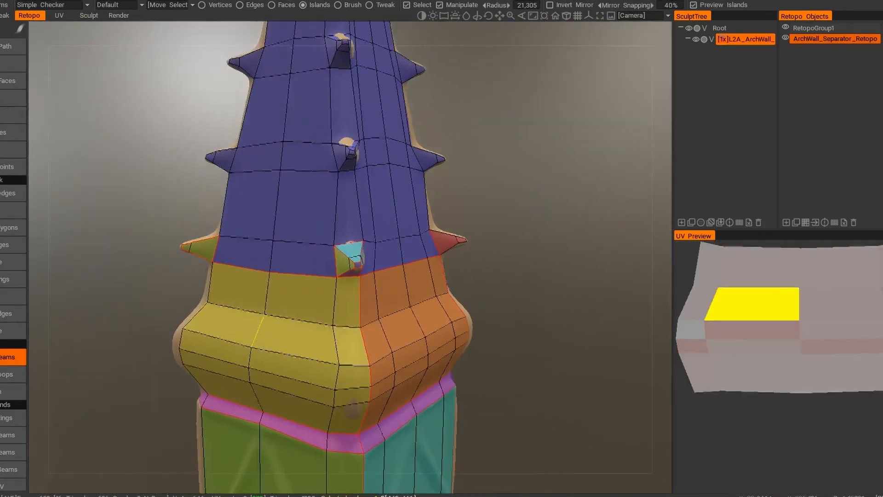
- Mark the remaining seam edges on the lowest corner spike
scroll(192, 384, "up", 3)
left_click_drag(322, 335, 276, 340, "alt")
scroll(430, 336, "up", 4)
left_click_drag(598, 338, 512, 351, "alt")
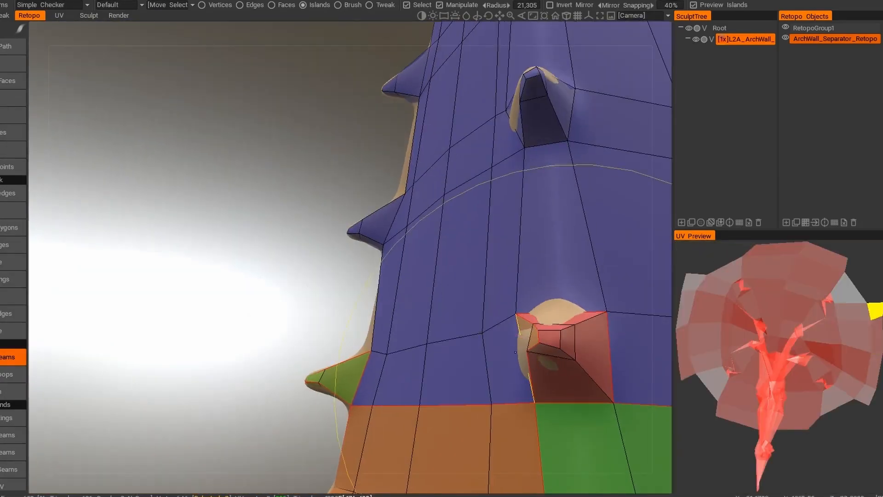
left_click(568, 350)
scroll(568, 351, "down", 5)
scroll(339, 317, "up", 2)
- Mark seams around the bases of spikes in the second-lowest row
left_click_drag(478, 294, 359, 304, "alt")
left_click(345, 279)
left_click(338, 300)
left_click(349, 318)
left_click_drag(529, 306, 354, 311, "alt")
scroll(355, 312, "up", 3)
left_click(357, 317)
scroll(392, 383, "down", 4)
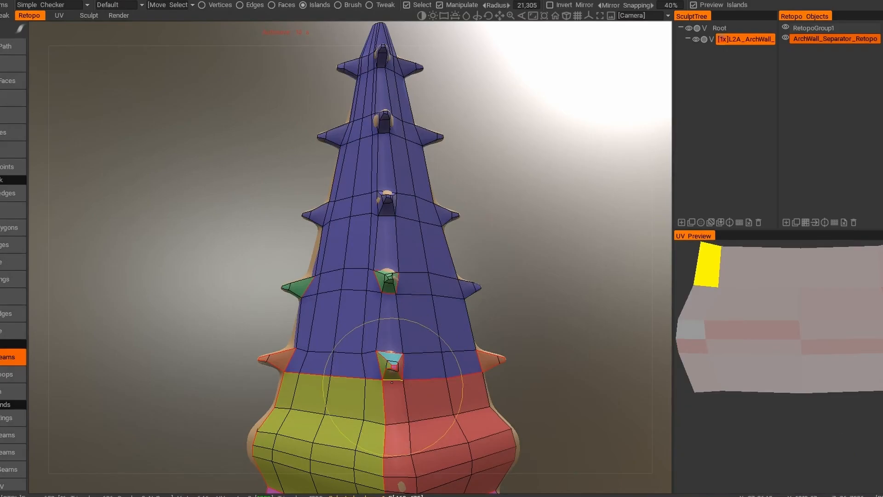
- Clear the horizontal seam loop below the lowest spikes to join the spire with the collar
left_click_drag(388, 276, 294, 287, "alt")
left_click(357, 286)
left_click_drag(374, 292, 276, 317, "alt")
left_click(326, 322)
key("ctrl+z")
scroll(416, 276, "down", 3)
left_click_drag(529, 276, 414, 285, "alt")
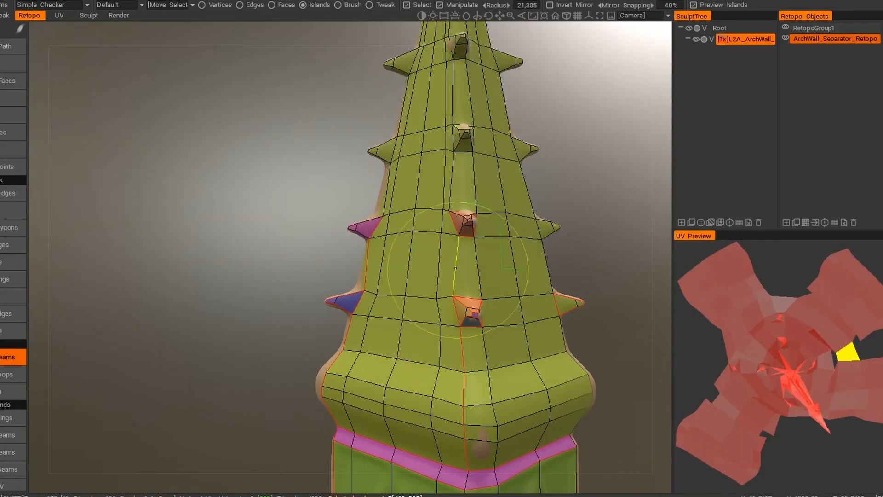
- Mark a vertical seam up the spire's corner edge from the lowest spike to the tip
left_click(465, 269, "shift")
left_click_drag(529, 230, 414, 221, "alt")
left_click_drag(460, 294, 359, 296, "alt")
scroll(350, 322, "down", 4)
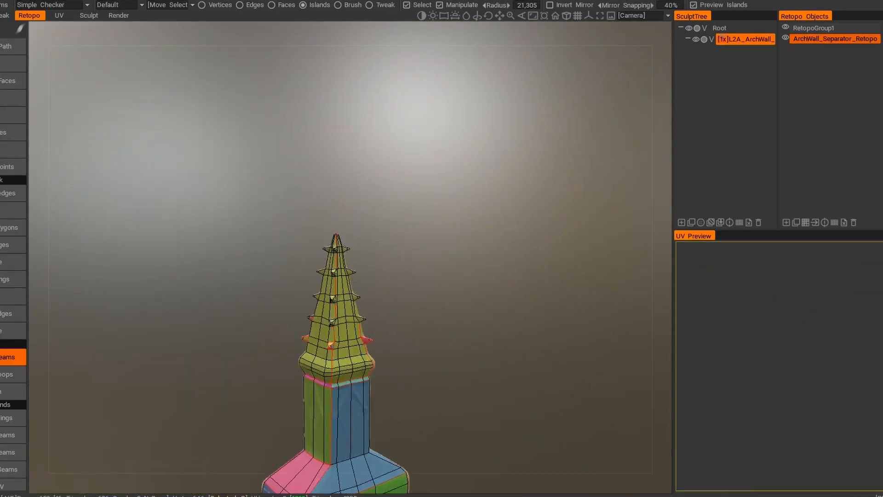
- Mark vertical seams up the spire's remaining corner edges from the lowest spikes to the tip
left_click_drag(460, 312, 299, 322, "alt")
scroll(257, 334, "up", 3)
left_click(243, 197)
left_click_drag(437, 276, 322, 276, "alt")
middle_click_drag(299, 391, 292, 342, "alt")
left_click(282, 198, "shift")
left_click_drag(391, 230, 253, 221, "alt")
scroll(276, 197, "up", 3)
left_click(208, 157, "shift")
- Complete the vertical corner seams past the topmost spikes to divide the spire's faces into separate islands
left_click_drag(414, 257, 312, 258, "alt")
middle_click_drag(322, 391, 365, 339, "alt")
left_click(377, 344)
left_click(366, 338)
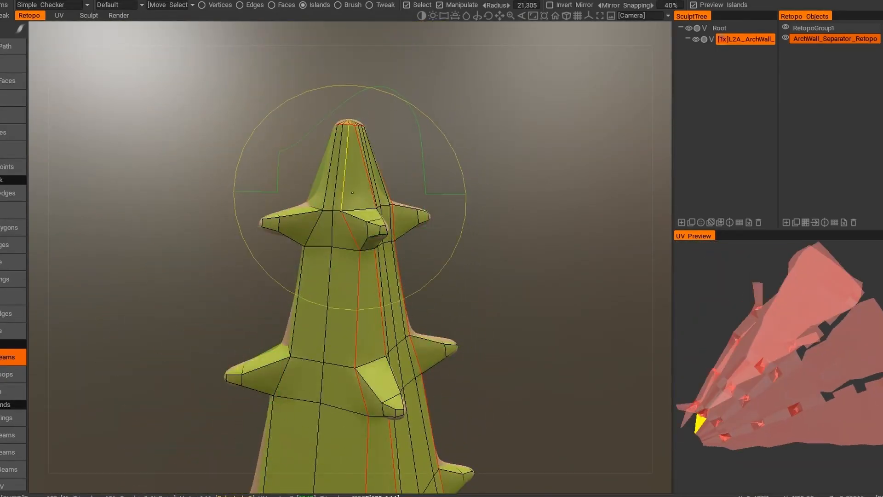
middle_click_drag(351, 391, 351, 184, "alt")
left_click_drag(414, 184, 342, 159, "alt")
middle_click_drag(342, 159, 342, 322, "alt")
left_click(352, 184)
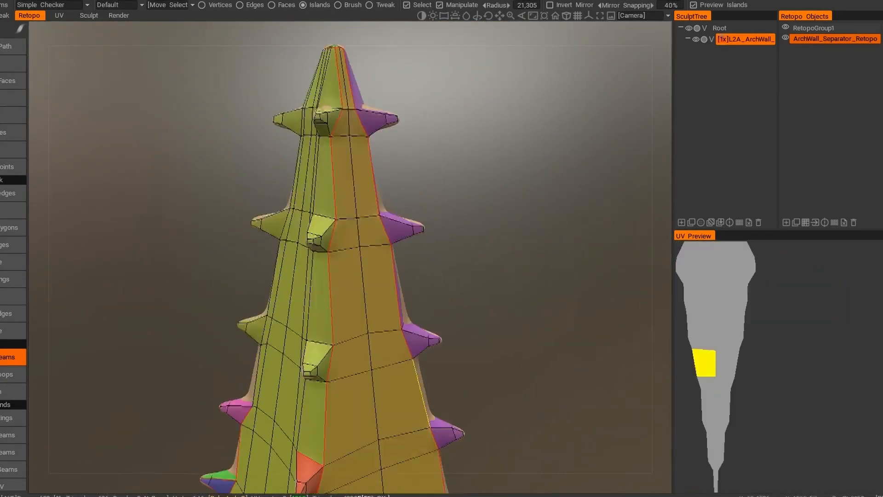
- Mark seams around the lowest corner spikes and along the upper edge of the collar beneath them
left_click_drag(414, 230, 331, 240, "alt")
scroll(260, 157, "up", 3)
scroll(260, 156, "down", 8)
scroll(267, 257, "up", 6)
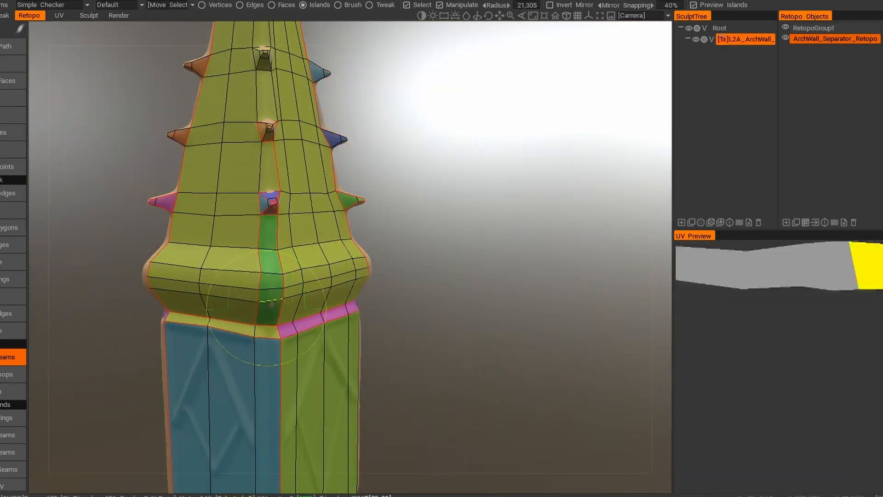
left_click(268, 150)
middle_click_drag(294, 161, 322, 299, "alt")
left_click_drag(345, 276, 349, 230, "alt")
left_click(135, 193)
left_click(239, 373)
left_click_drag(414, 230, 276, 221, "alt")
left_click(276, 138)
- Mark seams around the bases of the corner spikes in the middle rows of the spire
scroll(313, 230, "down", 6)
scroll(313, 230, "up", 5)
left_click_drag(391, 276, 322, 276, "alt")
left_click(343, 316)
left_click(317, 317)
left_click_drag(368, 299, 276, 276, "alt")
scroll(316, 379, "up", 3)
left_click_drag(368, 276, 258, 276, "alt")
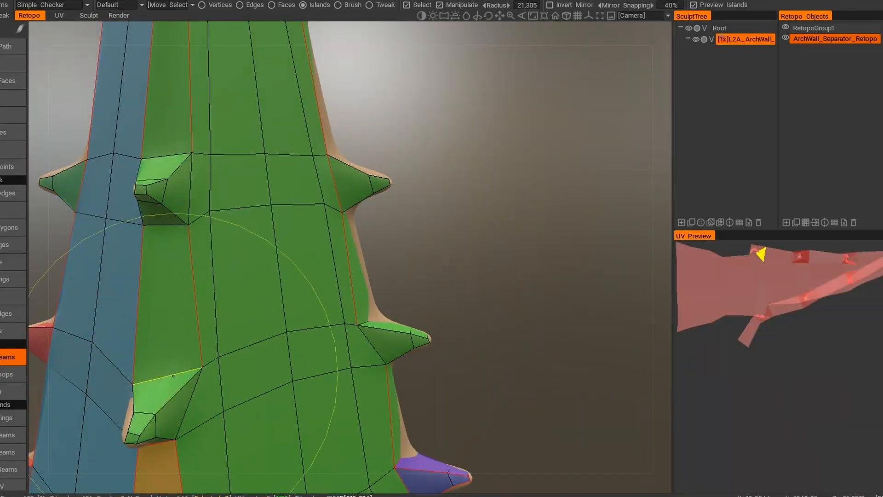
left_click(190, 362)
left_click_drag(322, 322, 276, 318, "alt")
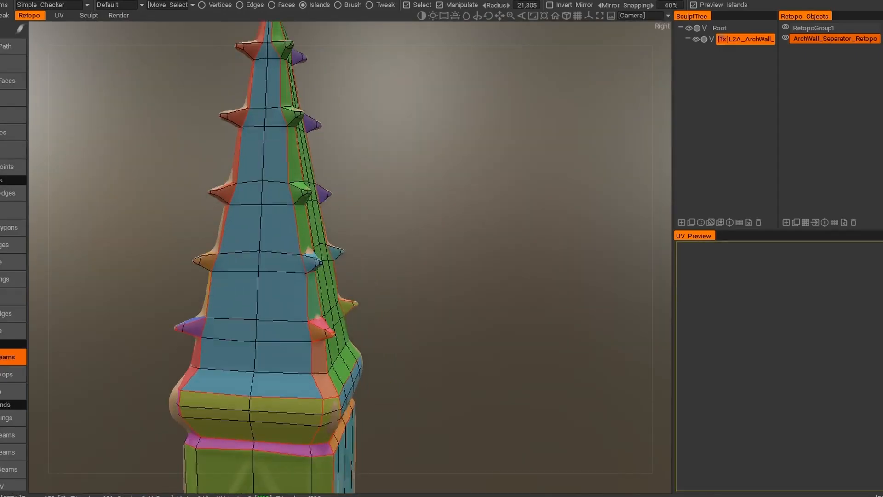
- Mark the missing base seam edges on the spire's lower corner spikes
scroll(308, 242, "up", 5)
left_click_drag(349, 294, 368, 290, "alt")
left_click(272, 331)
scroll(299, 294, "down", 6)
scroll(282, 358, "up", 5)
left_click_drag(322, 340, 240, 350, "alt")
left_click(216, 363)
- Hide the sculpt and mark the base seam edge under a mid-height corner spike
scroll(257, 322, "down", 4)
mouse_move(368, 313)
left_mouse_down("alt")
mouse_move(257, 317)
mouse_move(368, 312)
left_mouse_up("alt")
scroll(304, 290, "up", 5)
scroll(368, 322, "down", 5)
left_click_drag(294, 350, 382, 345, "alt")
scroll(414, 331, "up", 4)
left_click(394, 343)
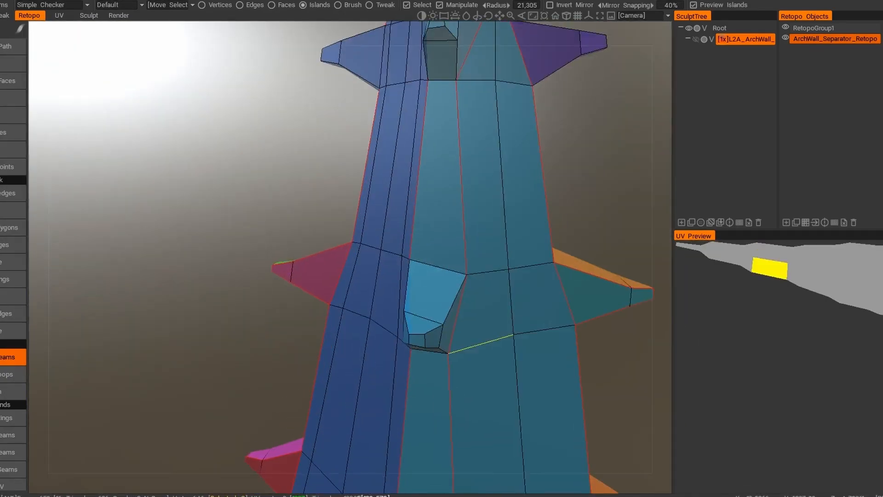
- Mark the remaining base seams on the corner spikes in the spire's upper rows
left_click(430, 351)
left_click_drag(442, 350, 575, 345, "alt")
left_click(368, 264)
left_click(365, 285)
left_click_drag(474, 345, 584, 342, "alt")
mouse_move(354, 368)
left_mouse_down("alt")
mouse_move(230, 366)
mouse_move(359, 363)
left_mouse_up("alt")
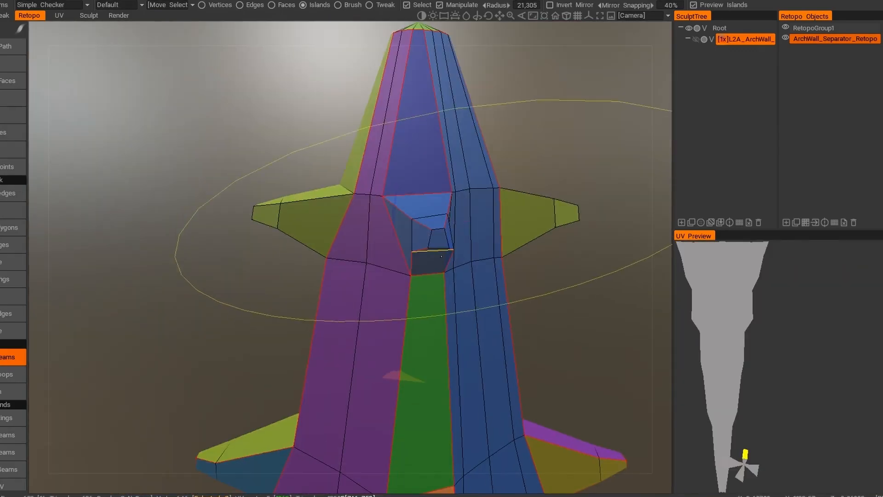
- Mark seams around the bases of the topmost row of spikes
left_click(430, 251)
left_click_drag(299, 220, 415, 207, "alt")
left_click_drag(506, 257, 396, 256, "alt")
left_click(453, 237)
left_click(469, 253)
left_click_drag(354, 276, 466, 278, "alt")
left_click(200, 279, "shift")
- Mark the last missing spike seams around the spire to finish separating its islands
left_click_drag(276, 299, 483, 313, "alt")
left_click_drag(414, 331, 359, 345, "alt")
left_click_drag(519, 359, 322, 373, "alt")
left_click(439, 416)
scroll(510, 304, "down", 4)
left_click_drag(350, 322, 414, 294, "alt")
middle_click_drag(424, 451, 427, 258, "alt")
left_click_drag(457, 423, 318, 442, "alt")
left_click(401, 437)
scroll(349, 295, "down", 8)
middle_click_drag(368, 414, 331, 225, "alt")
left_click_drag(414, 295, 322, 299, "alt")
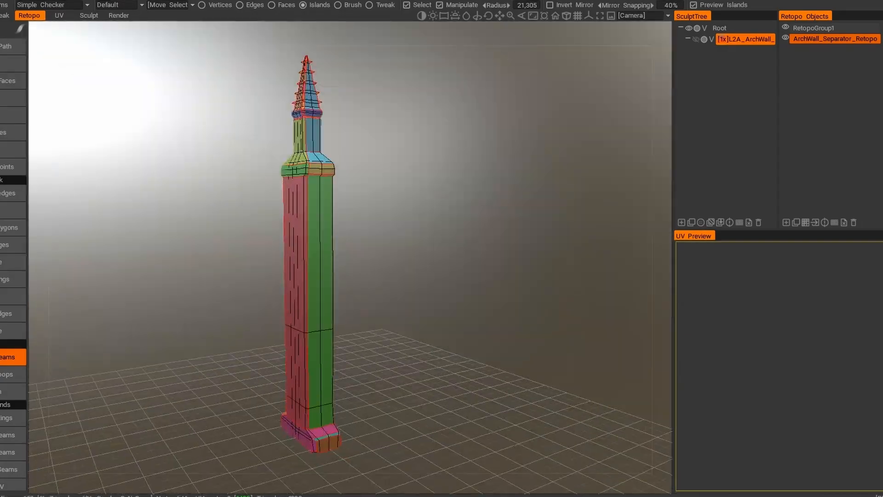
- Unwrap the whole retopo mesh and pack its UV islands
scroll(13, 449, "down", 2)
left_click(13, 451)
scroll(13, 449, "down", 3)
scroll(13, 445, "down", 2)
left_click(13, 395)
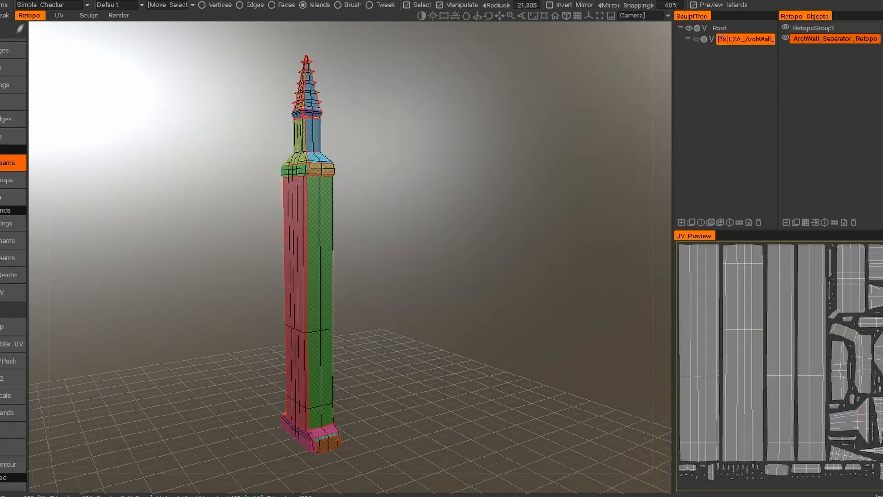
left_click(13, 310)
scroll(350, 294, "down", 3)
left_click_drag(451, 294, 294, 294, "alt")
left_click_drag(350, 303, 460, 295, "alt")
left_click(871, 400)
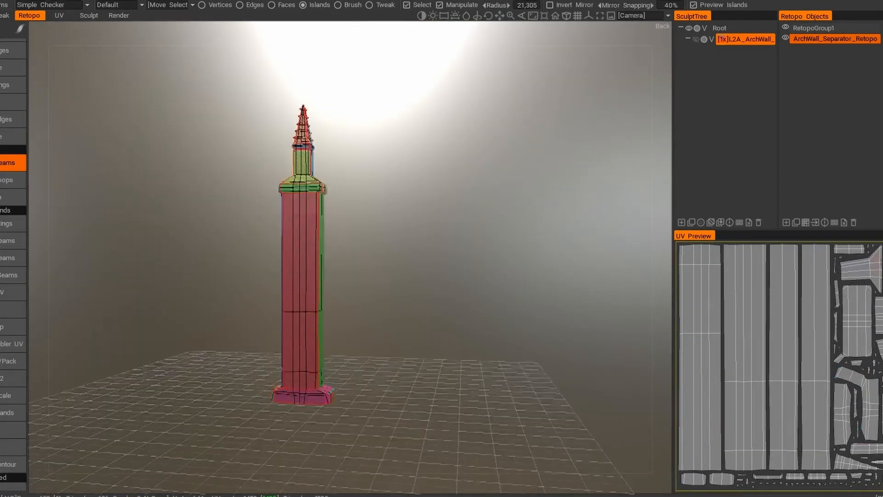
- Show the sculpt again and bake it onto the retopo mesh for painting with a normal map
scroll(294, 414, "up", 8)
middle_click_drag(322, 405, 363, 317, "alt")
scroll(350, 294, "down", 2)
scroll(350, 294, "down", 5)
mouse_move(414, 276)
left_mouse_down("alt")
mouse_move(322, 304)
mouse_move(395, 285)
left_mouse_up("alt")
left_click(696, 39)
left_click(85, 1)
left_click(134, 94)
left_click(414, 341)
left_click(395, 418)
left_click(414, 351)
left_click(395, 427)
left_click(282, 368)
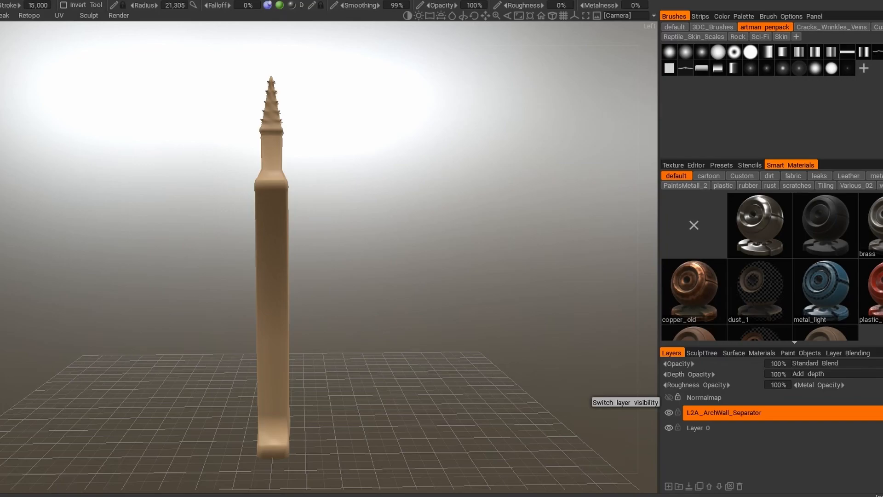
- Turn on the Normalmap layer and bake a curvature layer with 1024 samples and the Default calculation method
left_click(669, 397)
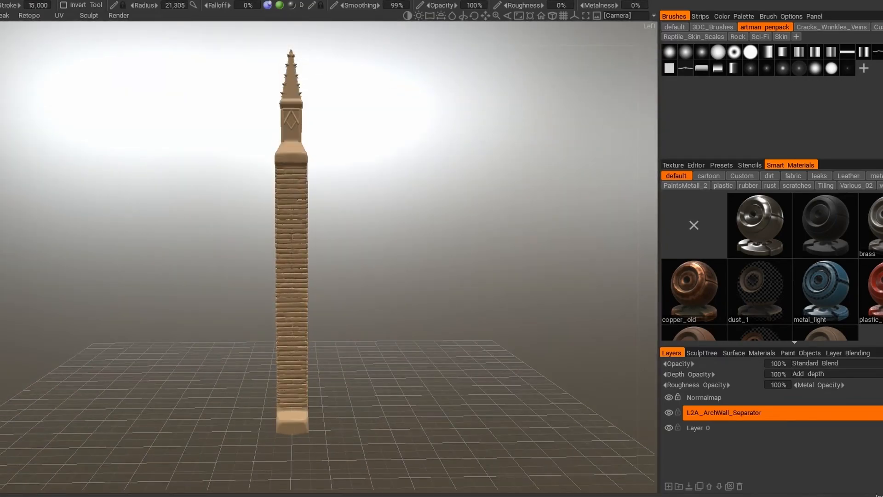
left_click(21, 1)
left_click(104, 138)
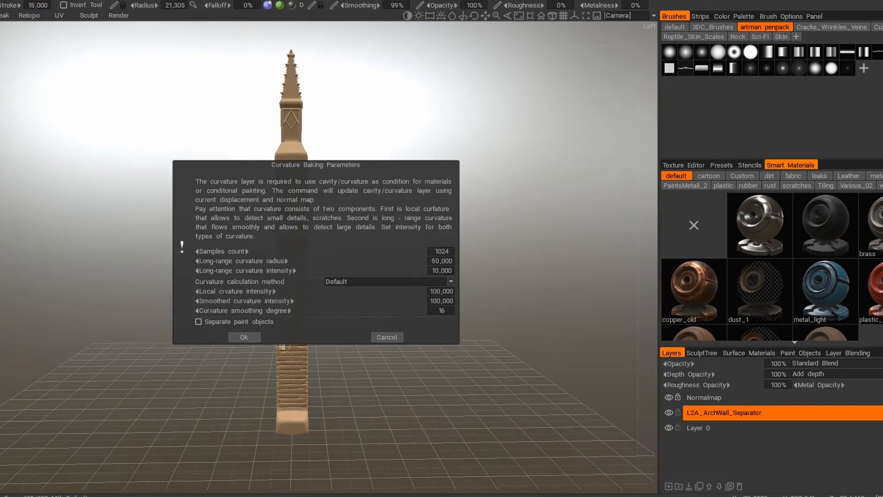
left_click(244, 336)
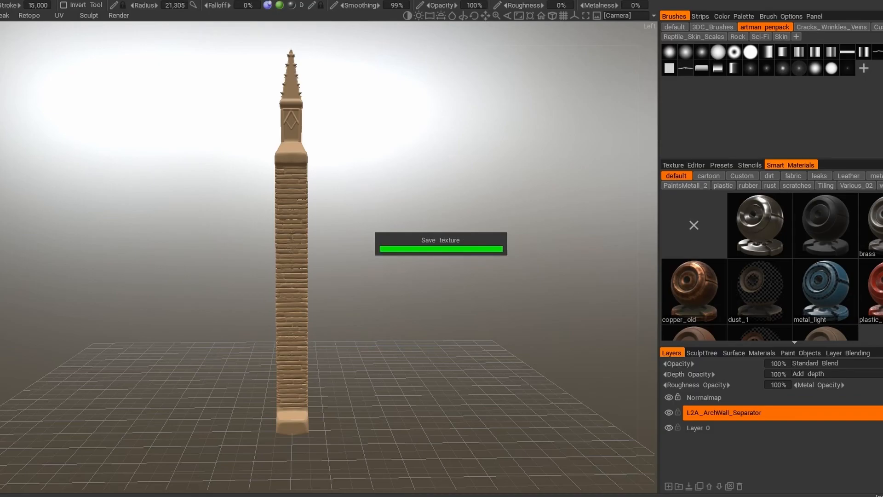
- Bake an ambient occlusion layer for the pillar
left_click(21, 1)
left_click(102, 127)
left_click(244, 311)
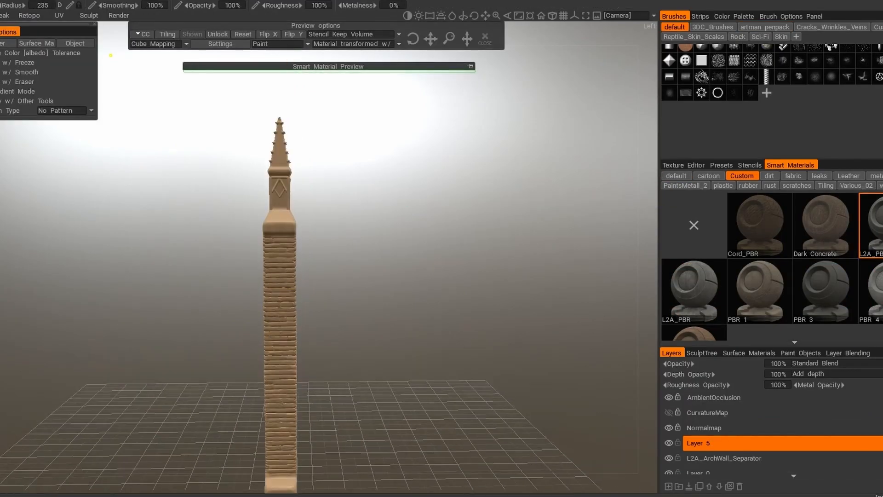
- Check the L2A_PBR2 smart material's settings and fill the pillar with it on Layer 5
middle_click_drag(281, 368, 322, 276, "alt")
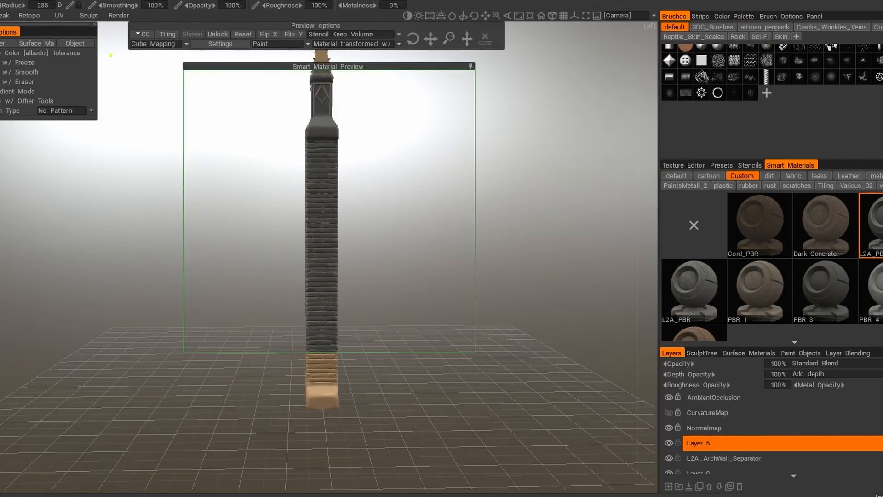
left_click_drag(322, 276, 396, 285, "alt")
double_click(870, 224)
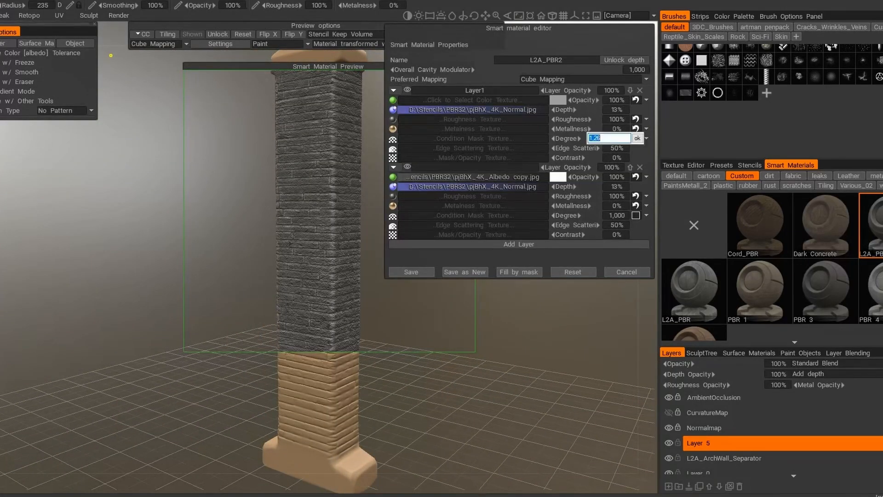
left_click(627, 272)
left_click_drag(324, 198, 294, 198, "alt")
middle_click_drag(294, 152, 295, 363, "alt")
right_click_drag(294, 257, 322, 230, "alt")
mouse_move(288, 253)
left_mouse_down("alt")
mouse_move(299, 263)
mouse_move(253, 258)
left_mouse_up("alt")
mouse_move(253, 258)
right_mouse_down("alt")
mouse_move(313, 211)
mouse_move(276, 295)
right_mouse_up("alt")
middle_click_drag(276, 294, 280, 128, "alt")
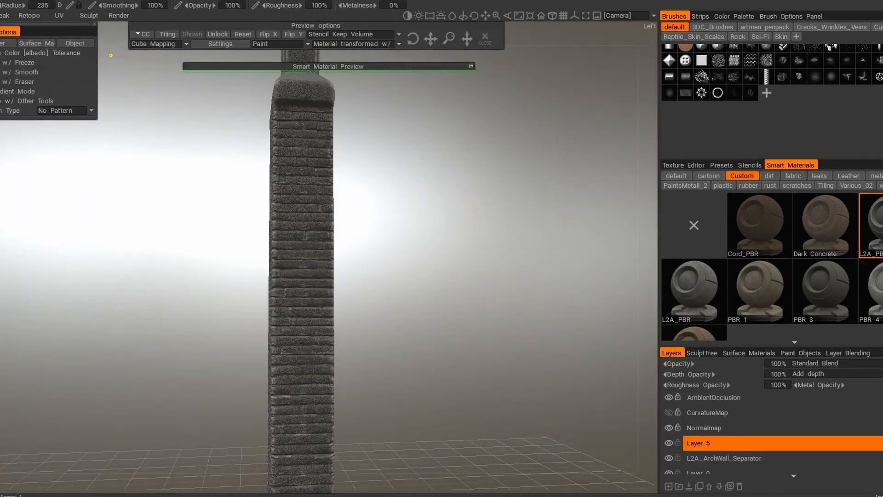
- Undo the fill and refill the whole pillar with the custom smart material on Layer 5
left_click(470, 67)
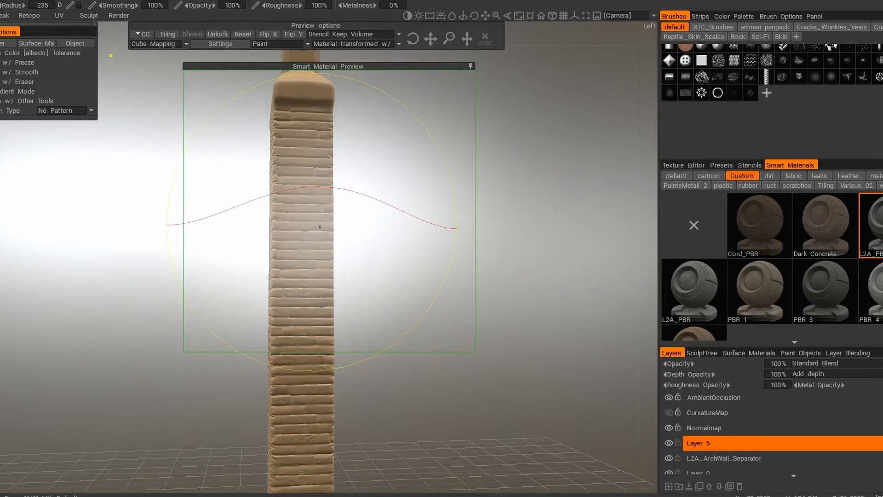
left_click(470, 66)
left_click_drag(368, 221, 322, 221, "alt")
mouse_move(322, 221)
right_mouse_down("alt")
mouse_move(285, 286)
mouse_move(322, 230)
right_mouse_up("alt")
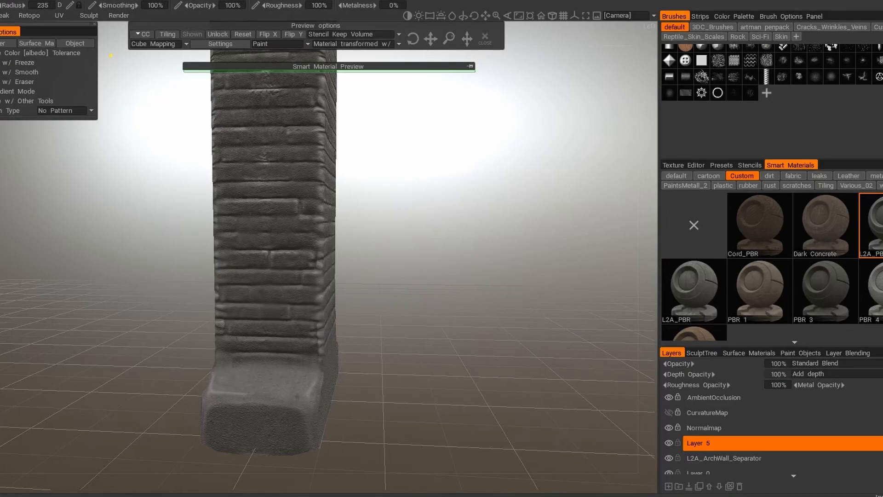
- Adjust Layer 5's depth opacity and add a new paint layer above it
left_click_drag(713, 374, 694, 374)
right_click_drag(322, 220, 285, 295, "alt")
mouse_move(285, 257)
left_mouse_down("alt")
mouse_move(340, 295)
mouse_move(294, 248)
left_mouse_up("alt")
mouse_move(295, 248)
right_mouse_down("alt")
mouse_move(322, 202)
mouse_move(286, 286)
right_mouse_up("alt")
left_click_drag(285, 285, 331, 258, "alt")
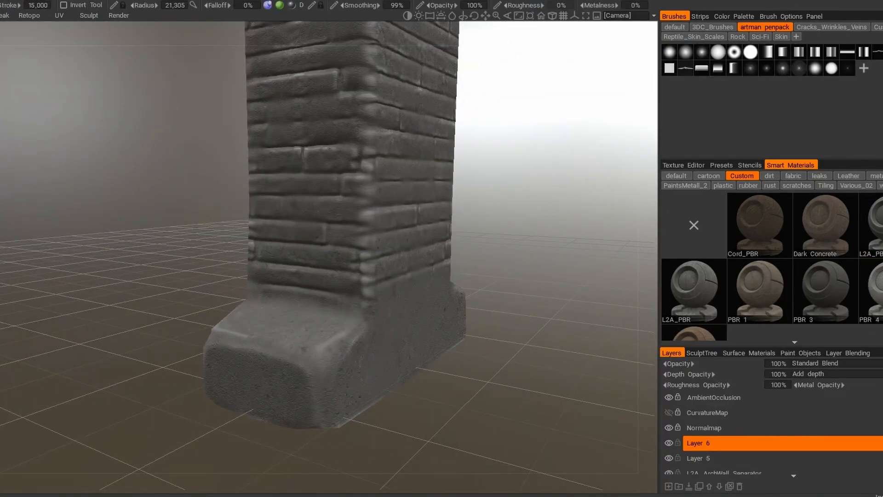
key("Return")
- Paint smart material strokes over the pillar's base on Layer 6 using a default brush
left_click(675, 27)
left_click_drag(293, 346, 224, 348)
mouse_move(224, 347)
left_mouse_down("alt")
mouse_move(154, 319)
mouse_move(152, 364)
left_mouse_up("alt")
mouse_move(152, 364)
left_mouse_down("alt")
mouse_move(294, 322)
mouse_move(239, 395)
mouse_move(94, 391)
left_mouse_up("alt")
middle_click_drag(94, 391, 198, 368, "alt")
mouse_move(198, 345)
left_mouse_down()
mouse_move(148, 305)
mouse_move(189, 377)
left_mouse_up()
right_click_drag(189, 377, 152, 322, "alt")
left_click_drag(152, 322, 224, 318, "alt")
key("Return")
- Set Layer 6's opacity to 16% and its depth opacity to 63%
left_click_drag(414, 230, 208, 169, "alt")
right_click_drag(208, 168, 322, 230, "alt")
left_click(778, 374)
type("63")
key("Return")
- Paint rough, chipped stone wear along the edges of the sloped block above the bricks on Layer 6
left_click_drag(276, 230, 414, 221, "alt")
mouse_move(414, 221)
right_mouse_down("alt")
mouse_move(322, 184)
mouse_move(358, 258)
right_mouse_up("alt")
left_click_drag(359, 257, 280, 276, "alt")
mouse_move(280, 276)
left_mouse_down()
mouse_move(367, 270)
mouse_move(164, 257)
mouse_move(257, 299)
left_mouse_up()
mouse_move(258, 299)
left_mouse_down()
mouse_move(189, 292)
mouse_move(368, 258)
mouse_move(441, 276)
left_mouse_up()
left_click_drag(470, 243, 363, 252)
right_click_drag(363, 253, 294, 368, "alt")
left_click_drag(308, 220, 396, 230, "alt")
right_click_drag(396, 230, 349, 295, "alt")
right_click_drag(414, 285, 386, 285)
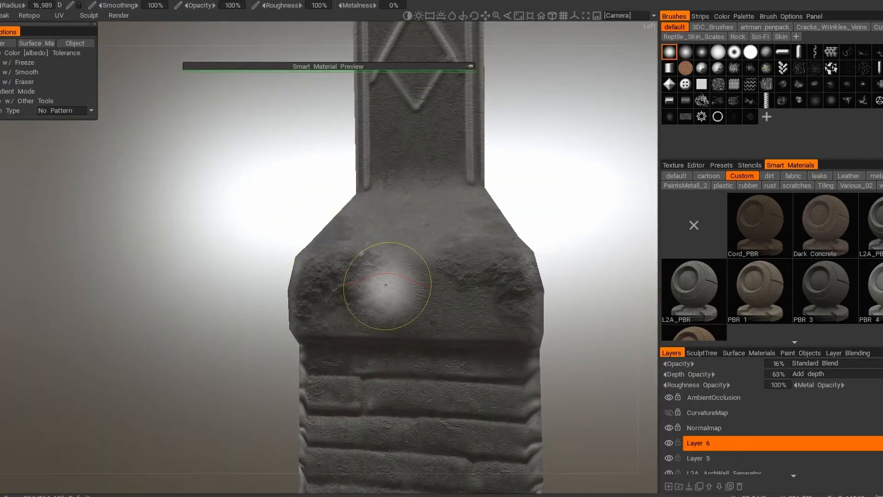
left_click(385, 285)
left_click_drag(337, 329, 345, 340, "alt")
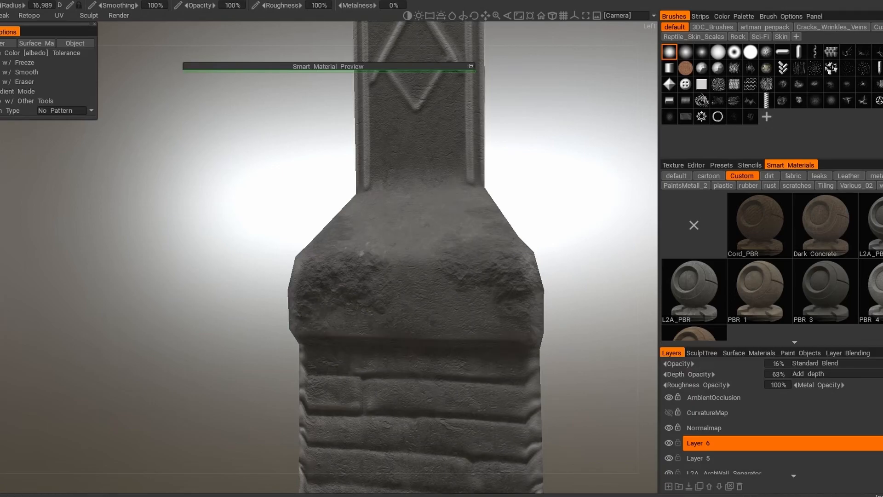
- Paint rough stone wear with a textured brush over the sloped block's top surface and down its front corner on Layer 6
left_click_drag(331, 287, 258, 294, "alt")
right_click_drag(257, 295, 347, 329, "alt")
left_click_drag(361, 261, 317, 257, "alt")
right_click_drag(317, 258, 350, 249, "alt")
mouse_move(350, 248)
left_mouse_down("alt")
mouse_move(294, 241)
mouse_move(164, 256)
mouse_move(194, 258)
left_mouse_up("alt")
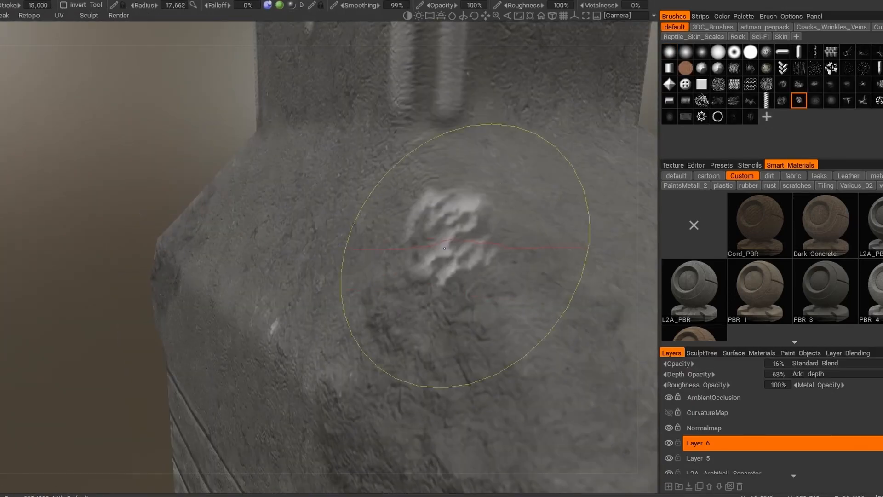
left_click_drag(414, 257, 228, 272, "alt")
right_click_drag(230, 271, 294, 276, "alt")
left_click_drag(295, 276, 418, 375, "alt")
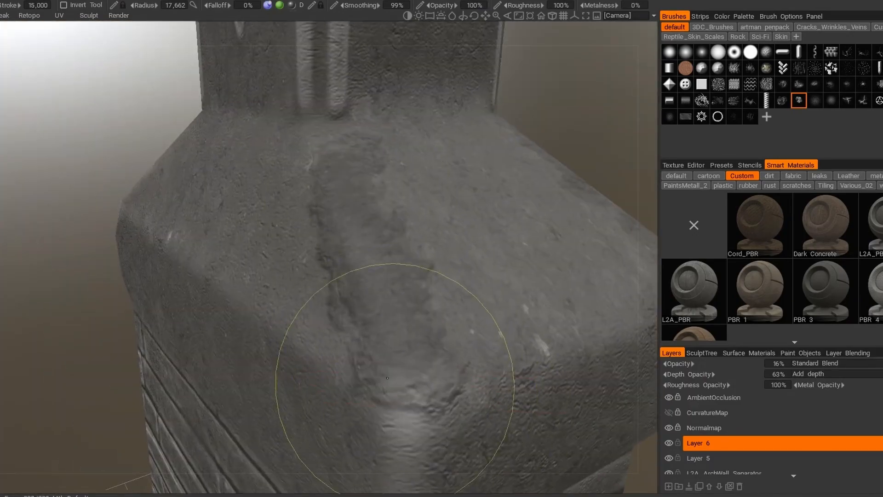
right_click_drag(418, 375, 344, 369, "alt")
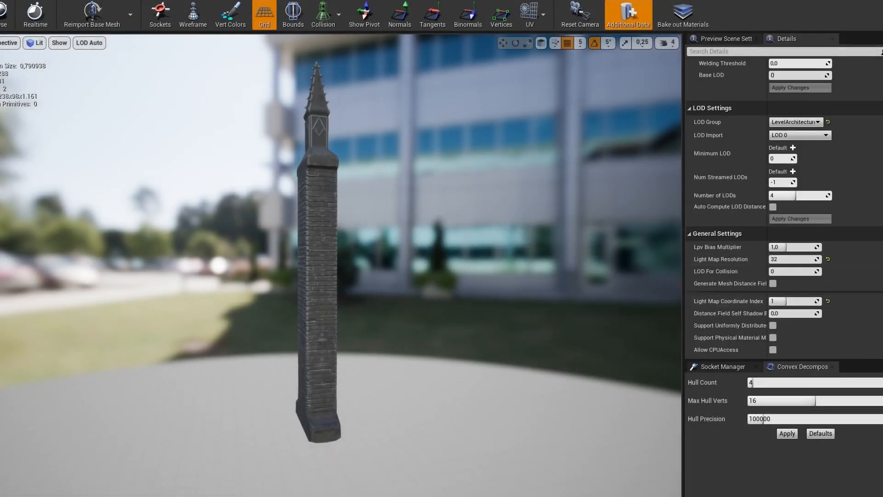
- Switch to the Unreal Engine static mesh editor and inspect the pillar mesh's UV channels
left_click(530, 15)
left_click(547, 48)
left_click(530, 16)
left_click(547, 60)
left_click(530, 15)
left_click(547, 48)
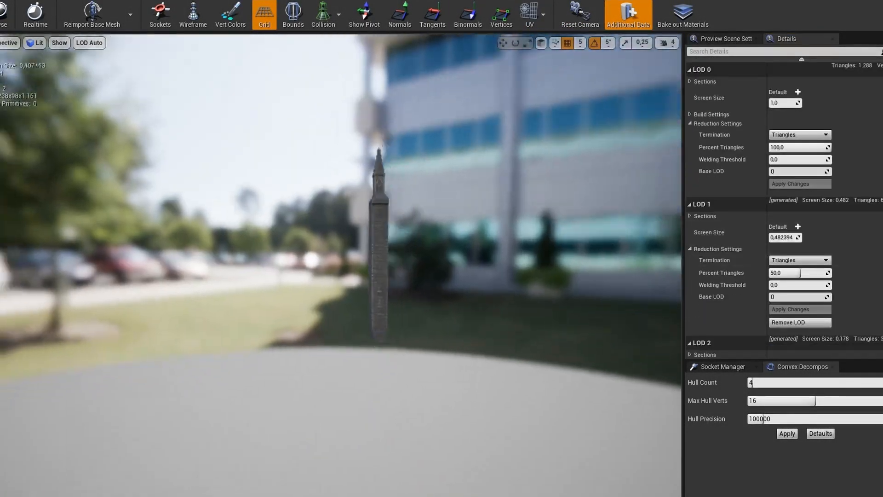
- Set the LOD screen sizes to 0,25 for LOD 1, 0,15 for LOD 2 and 0,1 for LOD 3
left_click(784, 238)
type("0,25")
key("Return")
scroll(785, 237, "down", 5)
left_click(784, 261)
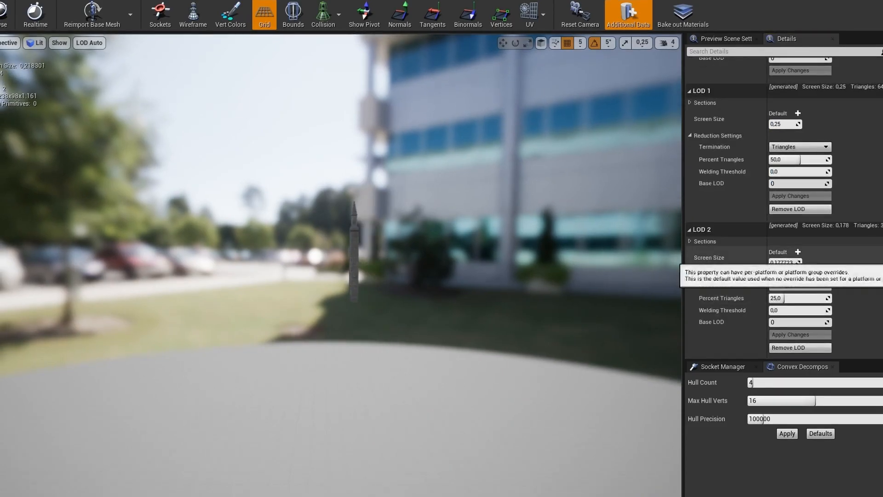
type("0,15")
key("Return")
scroll(785, 267, "down", 5)
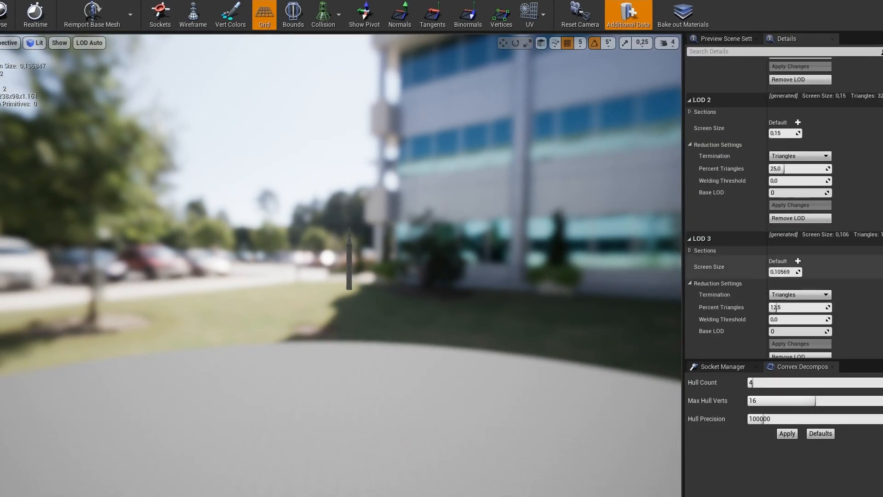
scroll(330, 279, "down", 4)
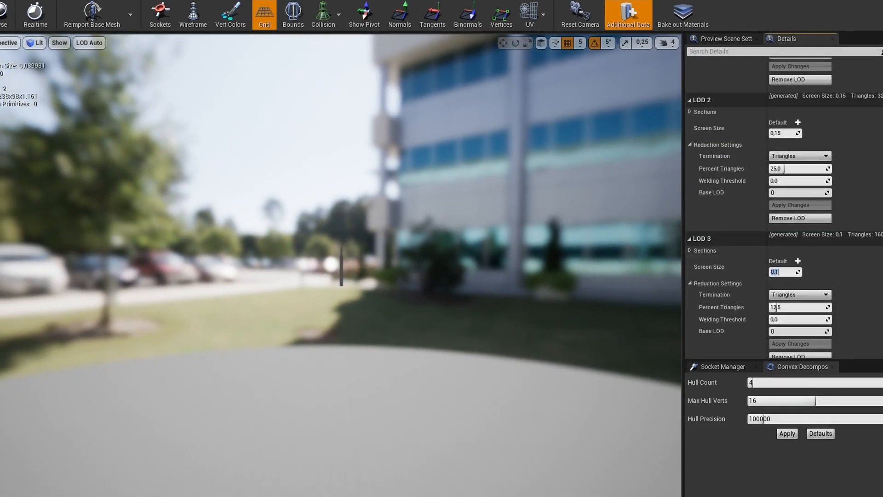
- Reduce LOD 4 to 4,25 percent triangles, apply the change, and set its screen size to 0,065
scroll(785, 272, "down", 5)
left_click_drag(795, 319, 804, 319)
left_click(799, 343)
scroll(799, 276, "up", 3)
left_click(782, 228)
type("0,065")
key("Return")
right_click_drag(331, 276, 341, 282)
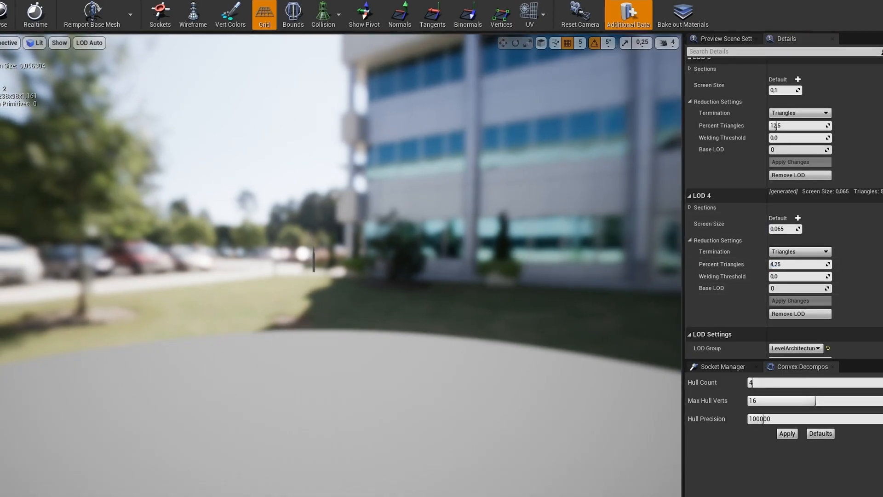
key("w")
right_click_drag(341, 282, 313, 262)
key("s")
- Add a box collision to the pillar and fit it around the brick shaft and base
left_click(94, 26)
key("r")
left_click_drag(285, 224, 286, 237)
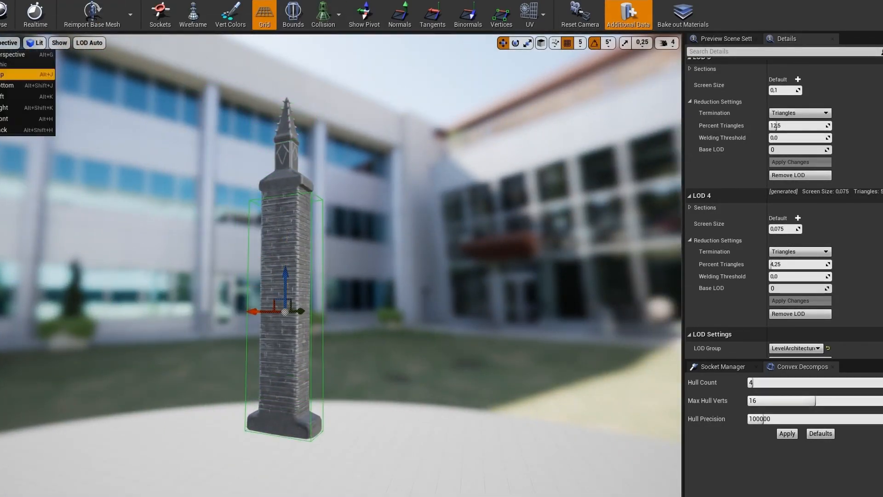
left_click(4, 119)
right_click_drag(453, 184, 450, 280)
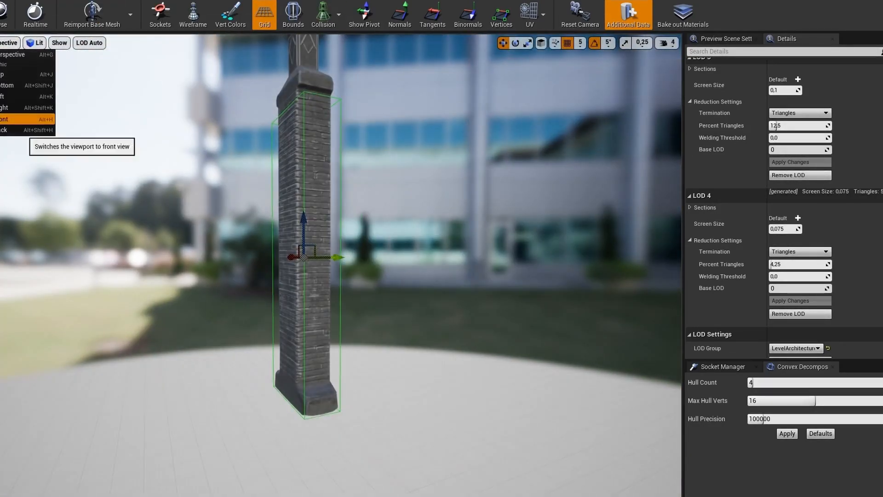